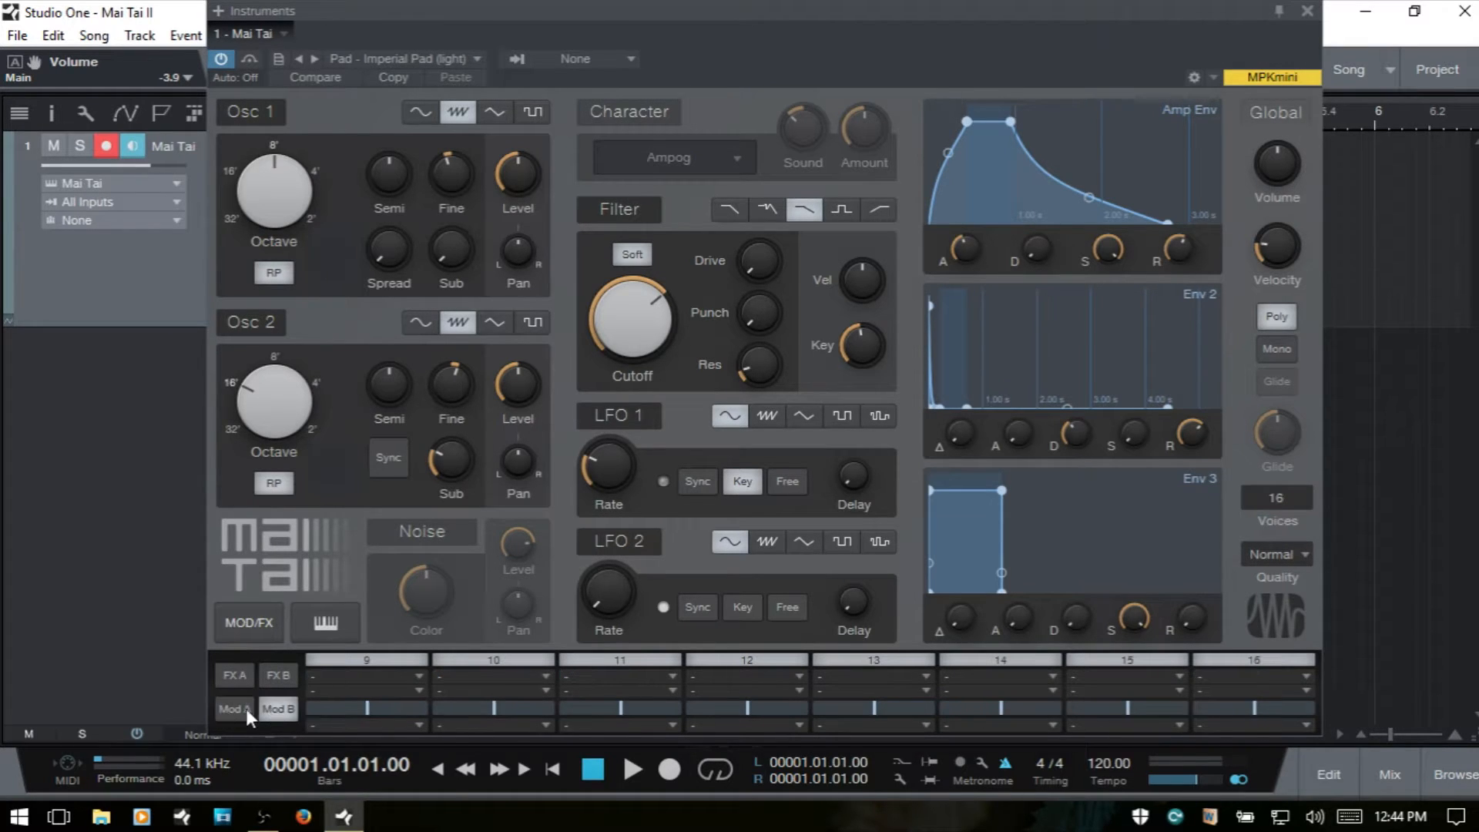
Step: Hide the modulation and effects section of the synth and load the default preset
left_click(245, 629)
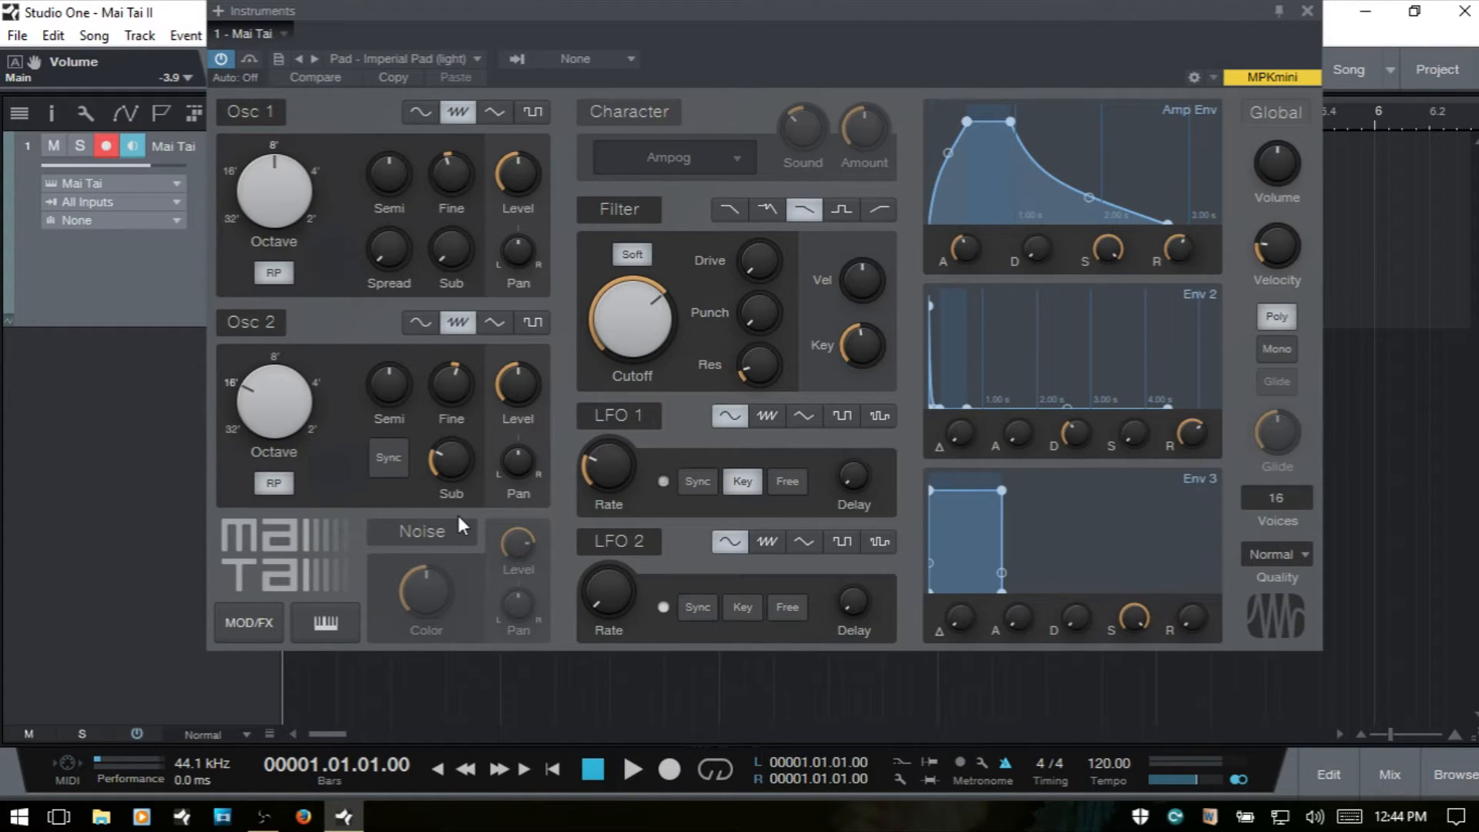
left_click(470, 59)
left_click(423, 83)
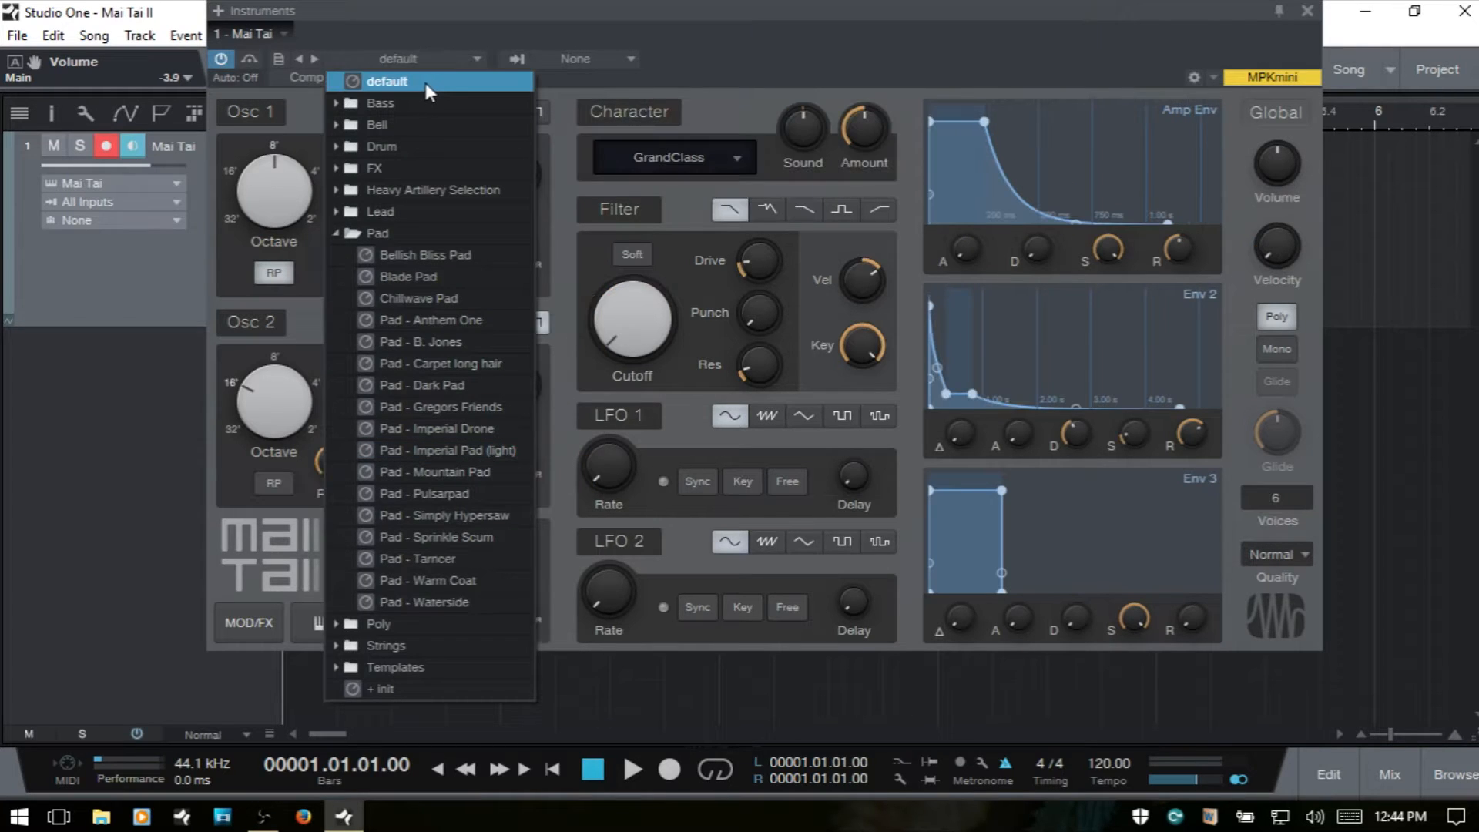
left_click(789, 44)
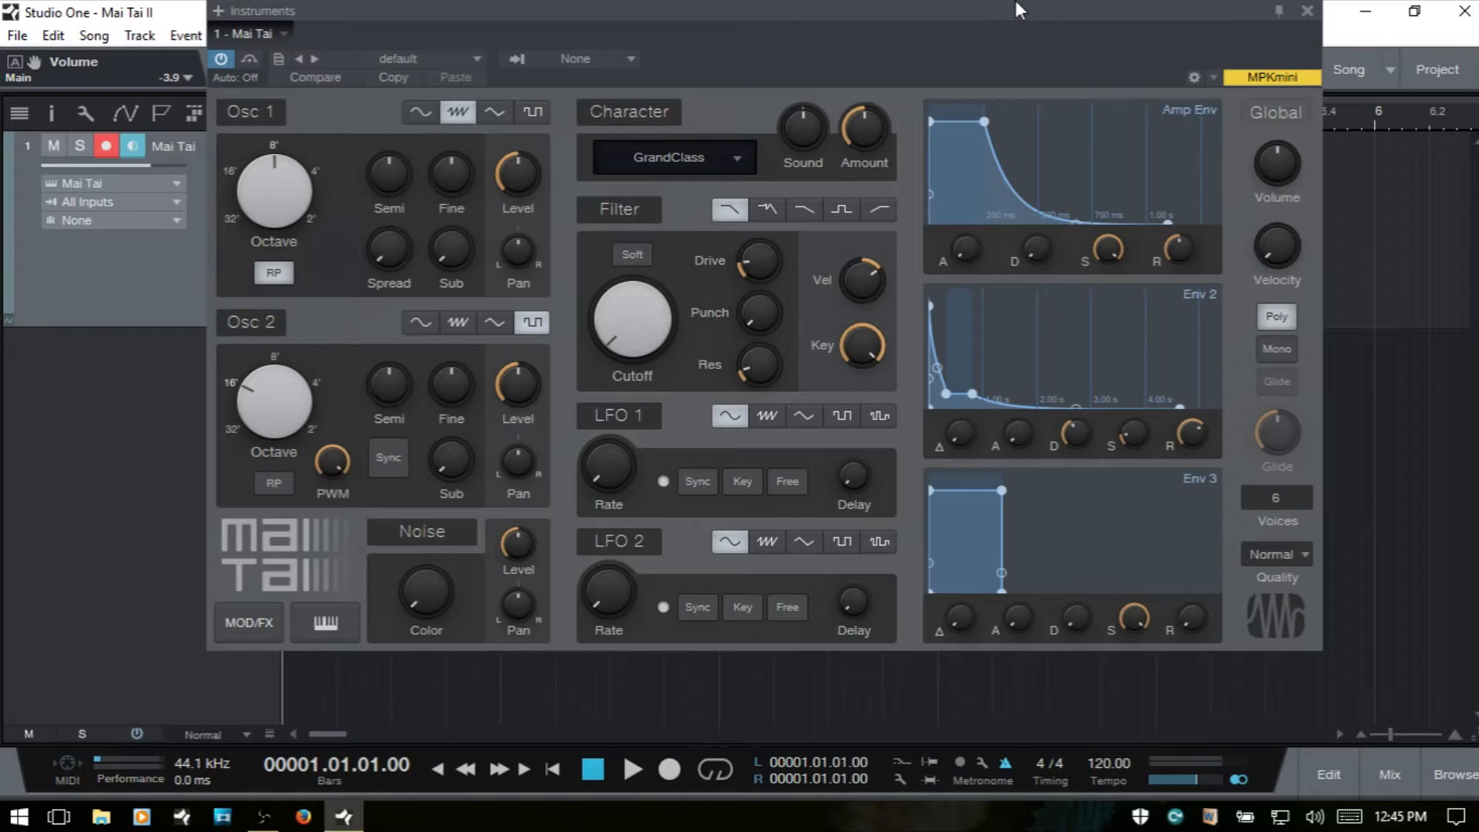
Step: Toggle the Filter module off and on, and reset its Vel, Key, Res and Drive amounts to zero
left_click(624, 208)
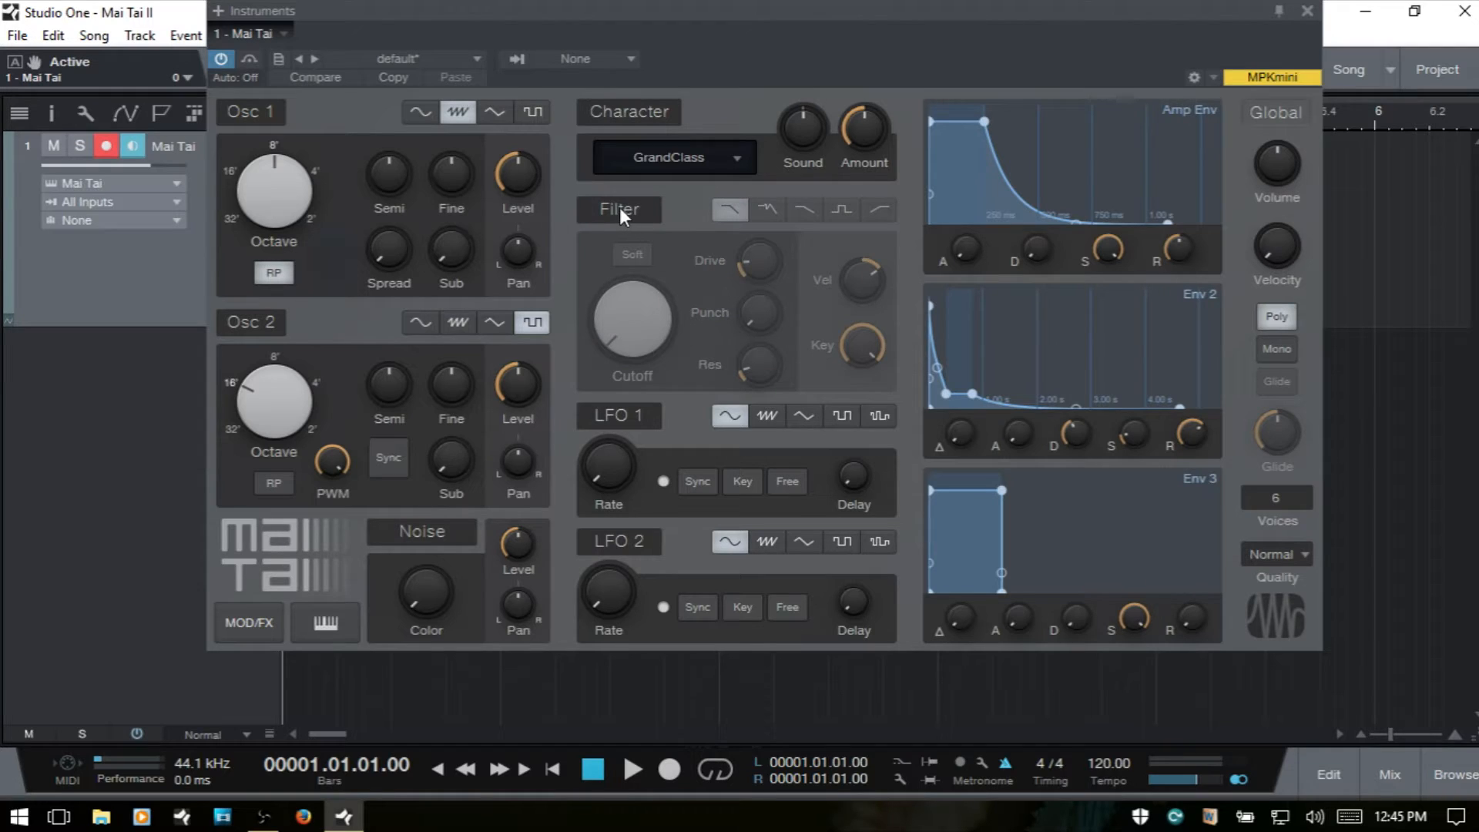
left_click(637, 211)
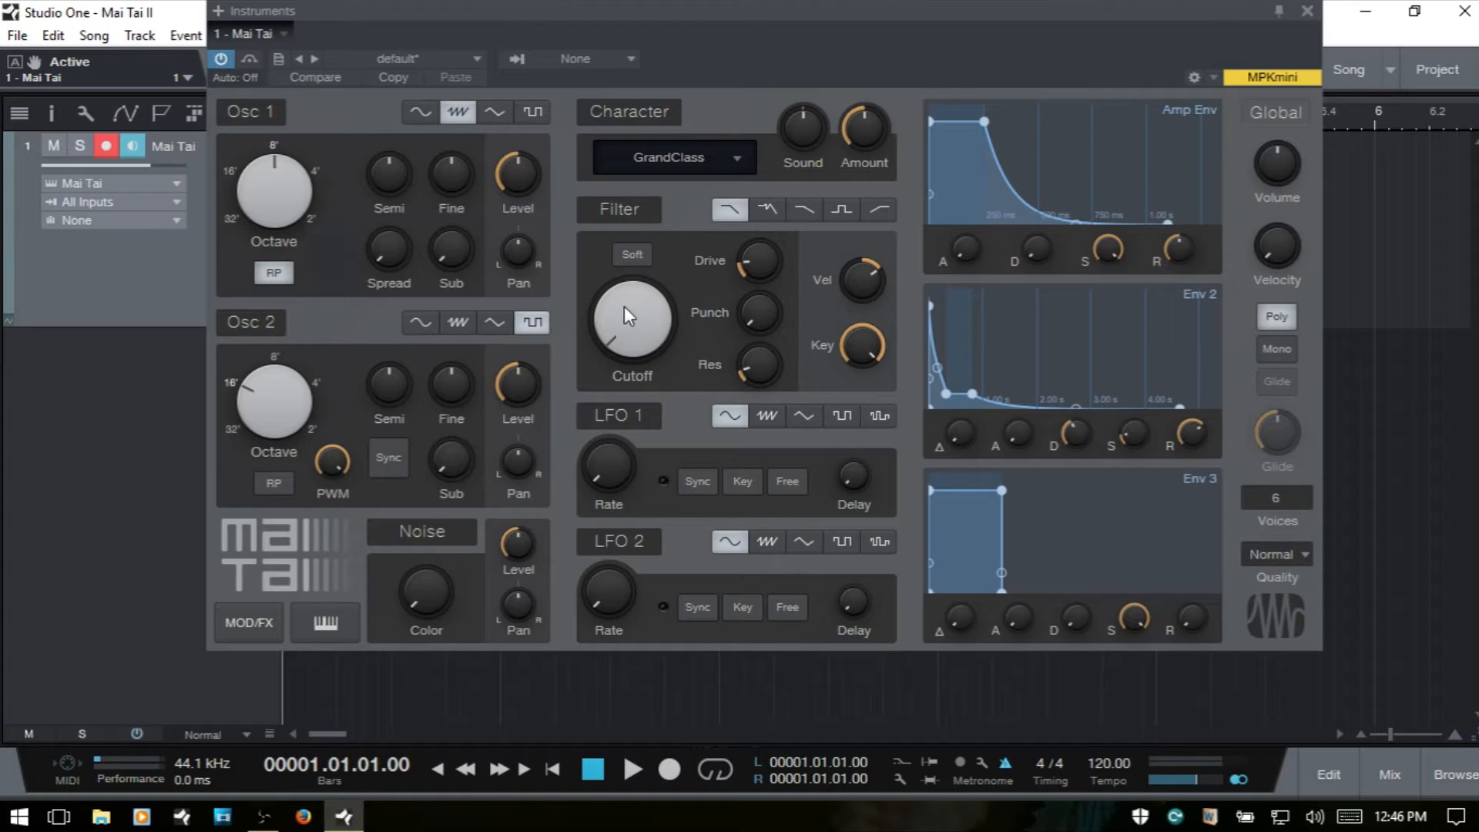
mouse_move(635, 327)
left_click(863, 284, "ctrl")
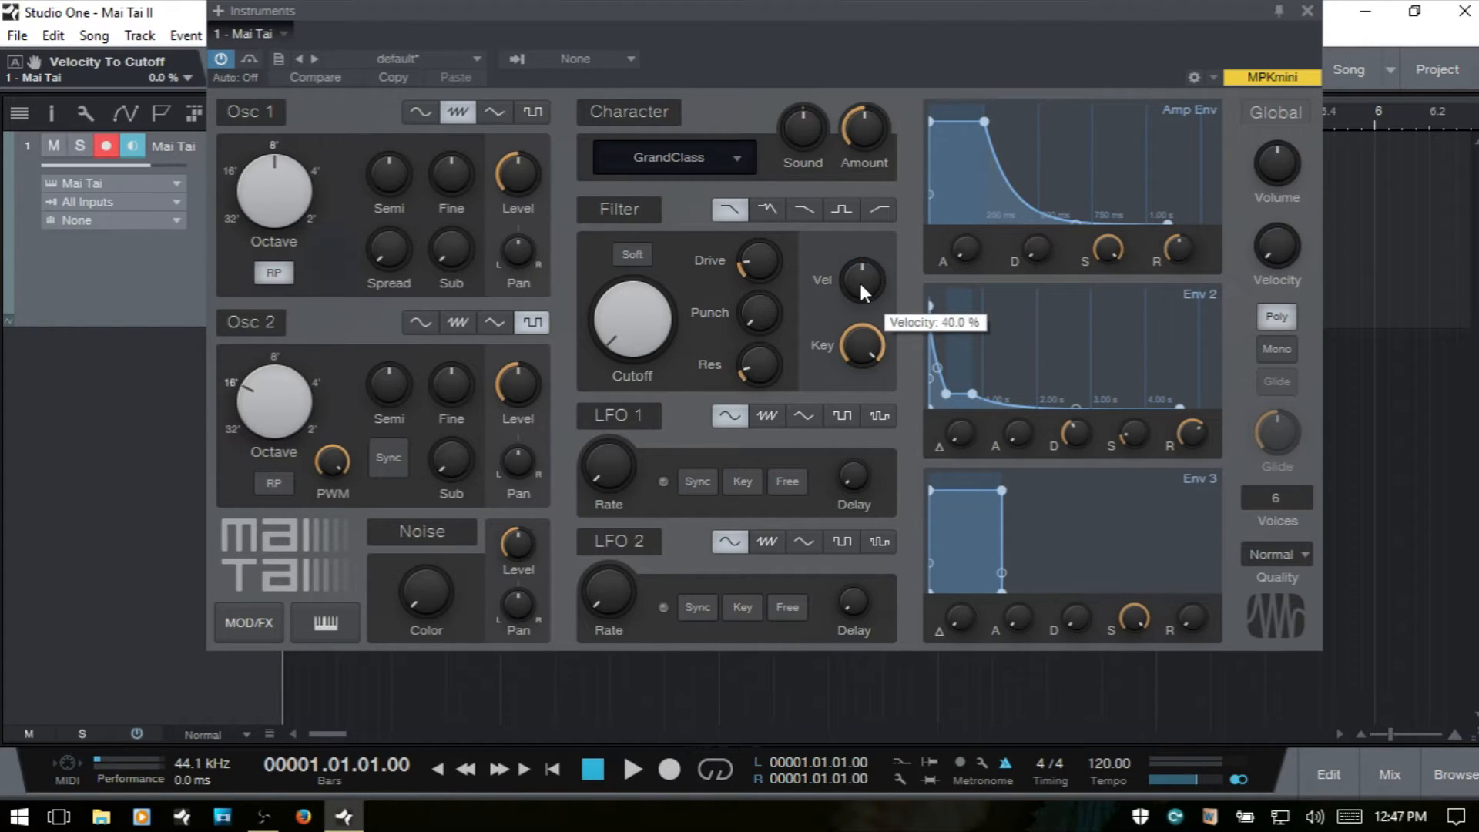
left_click(863, 348, "ctrl")
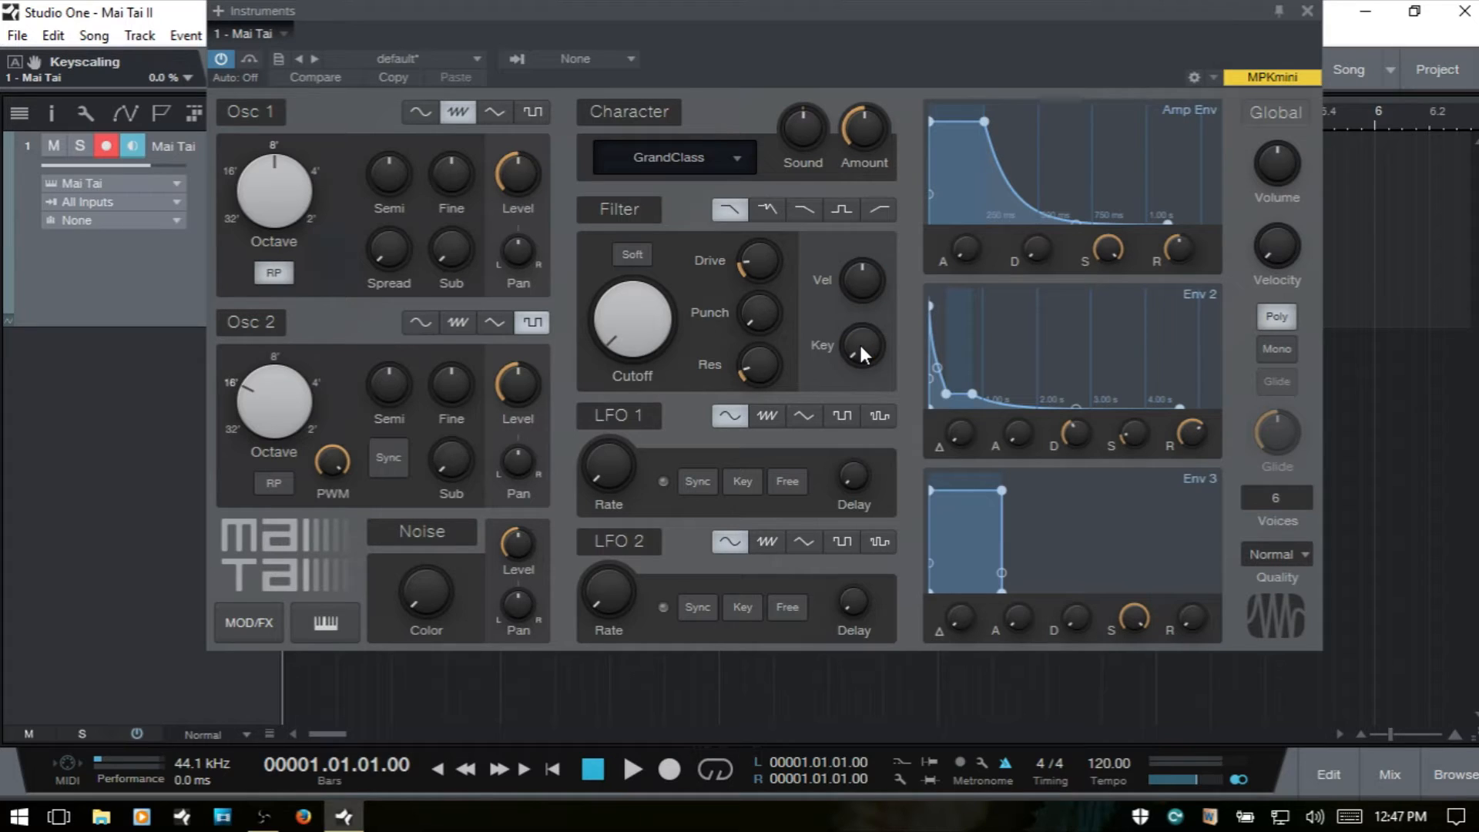
left_click(758, 364, "ctrl")
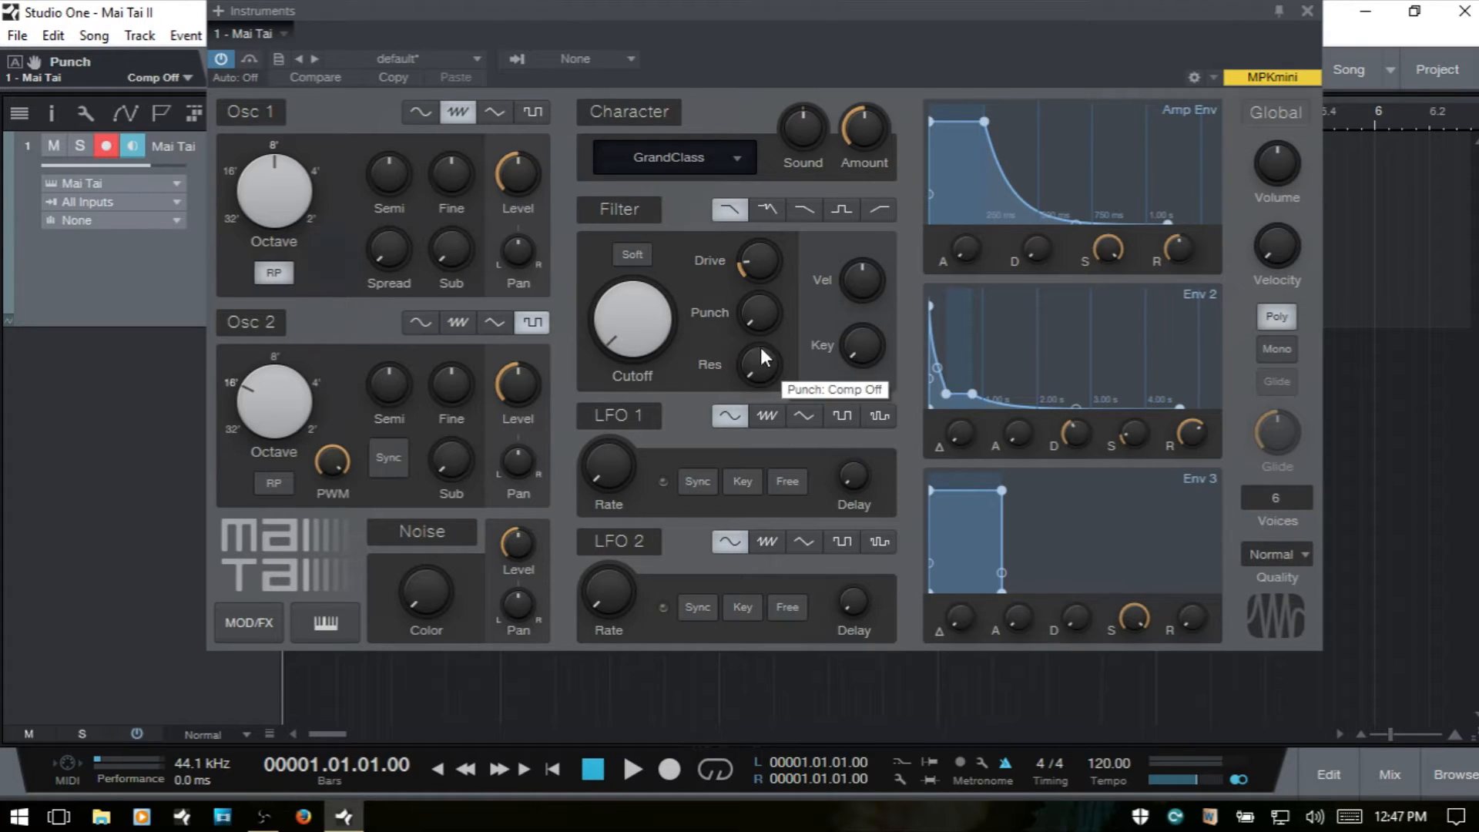
left_click(760, 262, "ctrl")
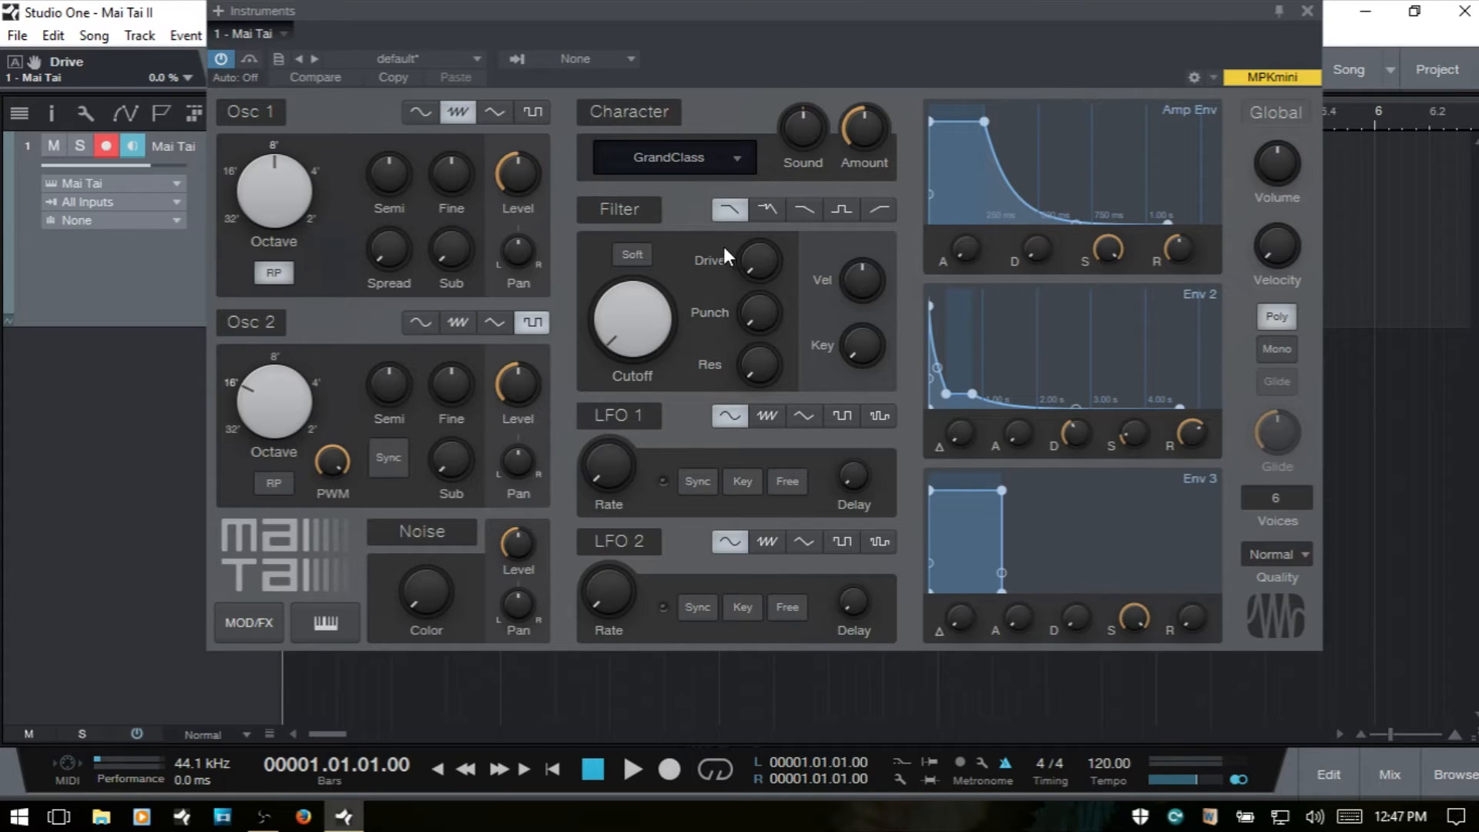
Step: Bypass the LFO 1, LFO 2, Noise, Osc 2 and Character modules so only Osc 1 feeds the filter
left_click(624, 420)
left_click(621, 542)
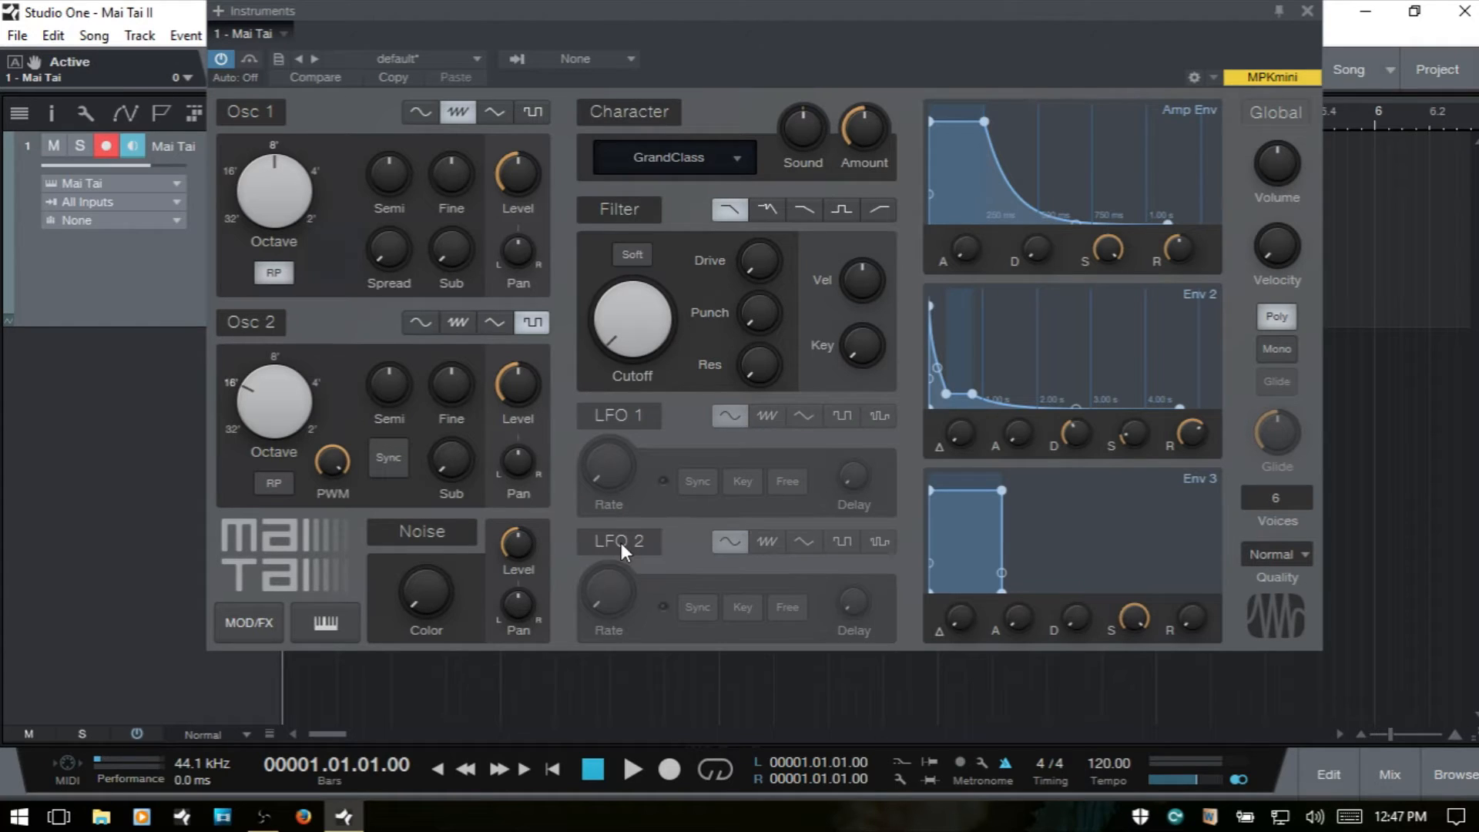
left_click(428, 538)
left_click(245, 328)
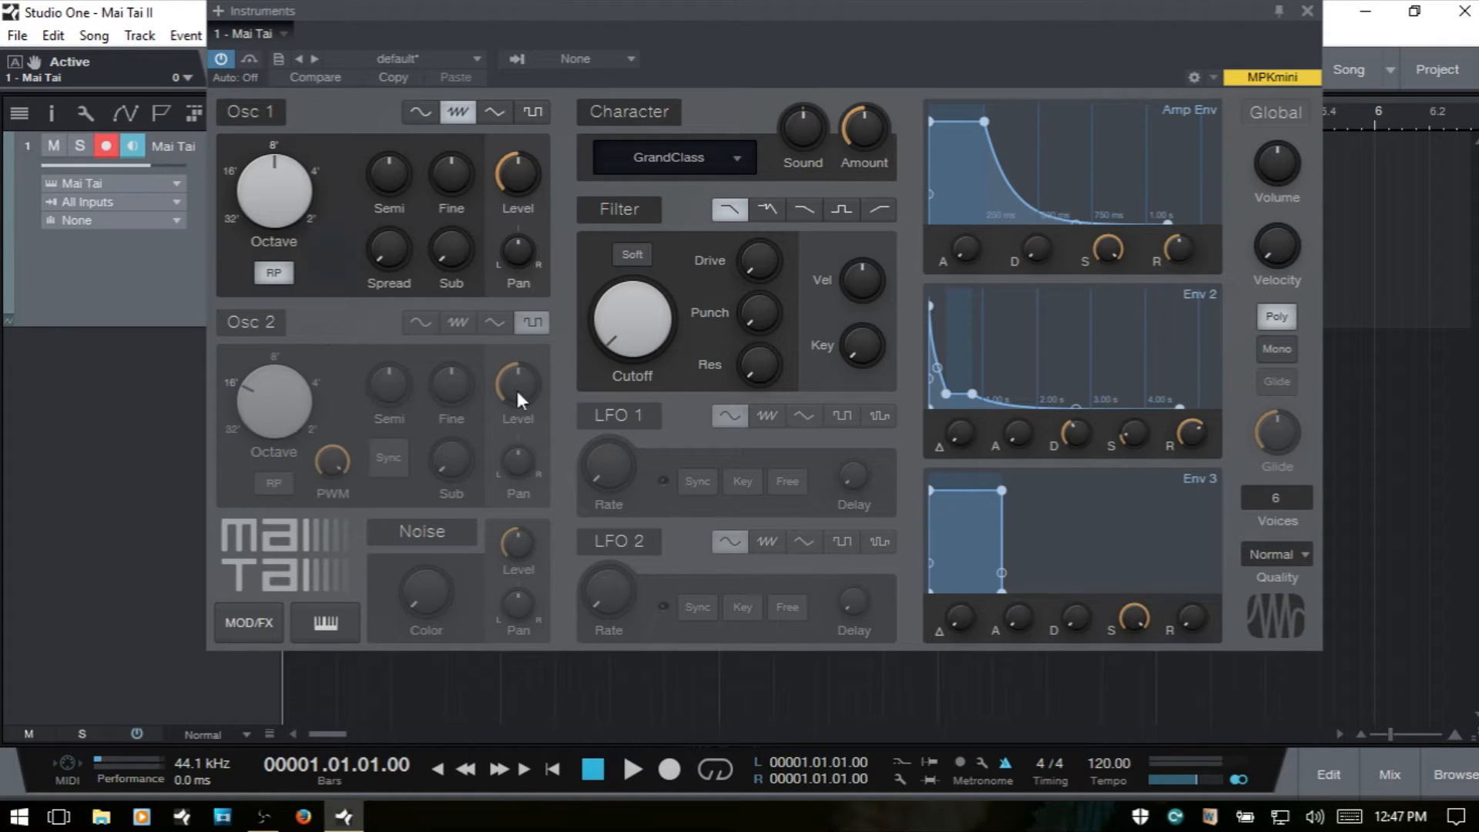
left_click(657, 111)
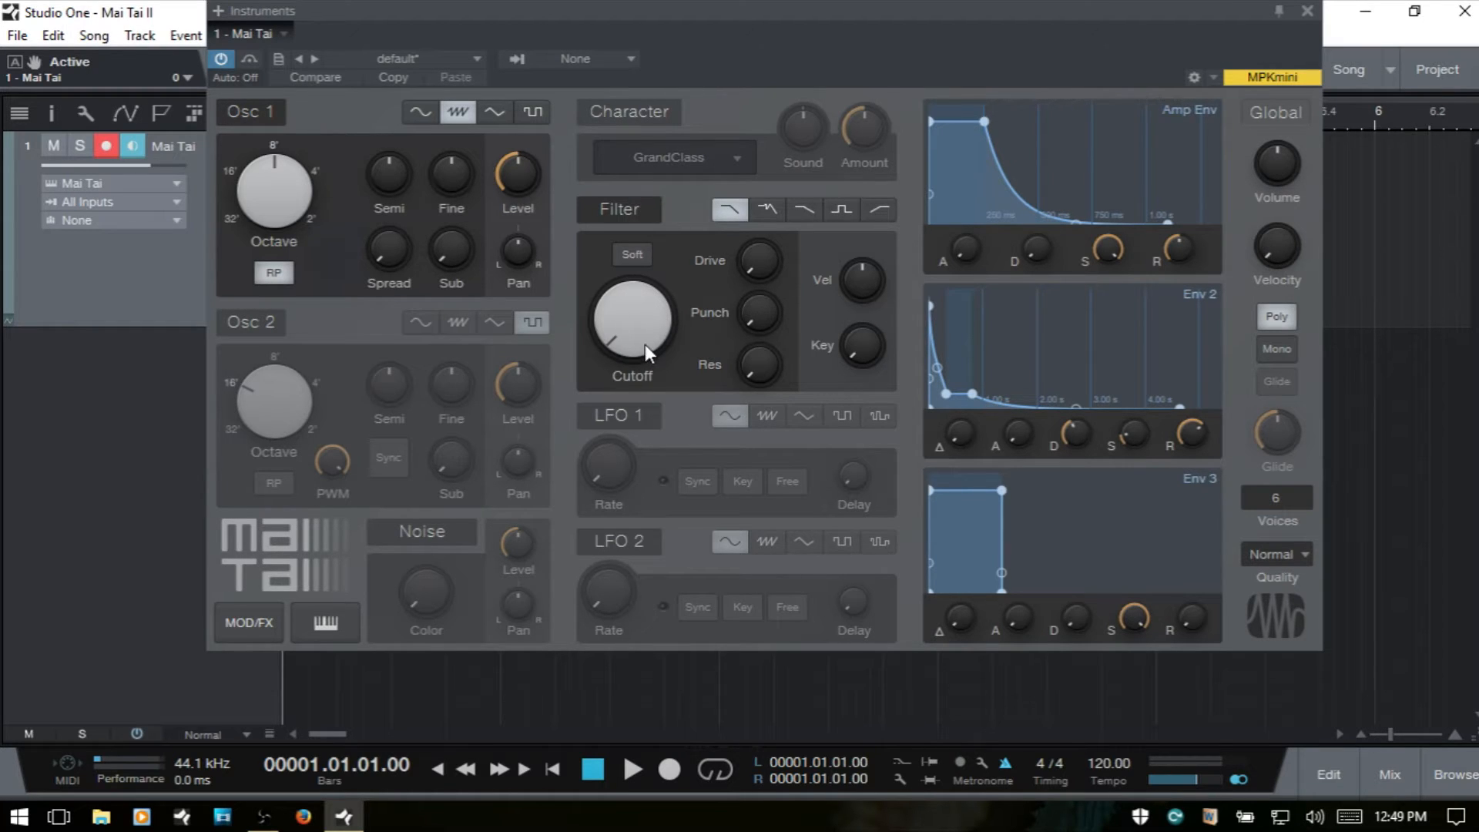
Step: Sweep the first low-pass filter's cutoff up to 20 kHz and back down to about 232 Hz
mouse_move(613, 339)
left_click_drag(617, 335, 633, 283)
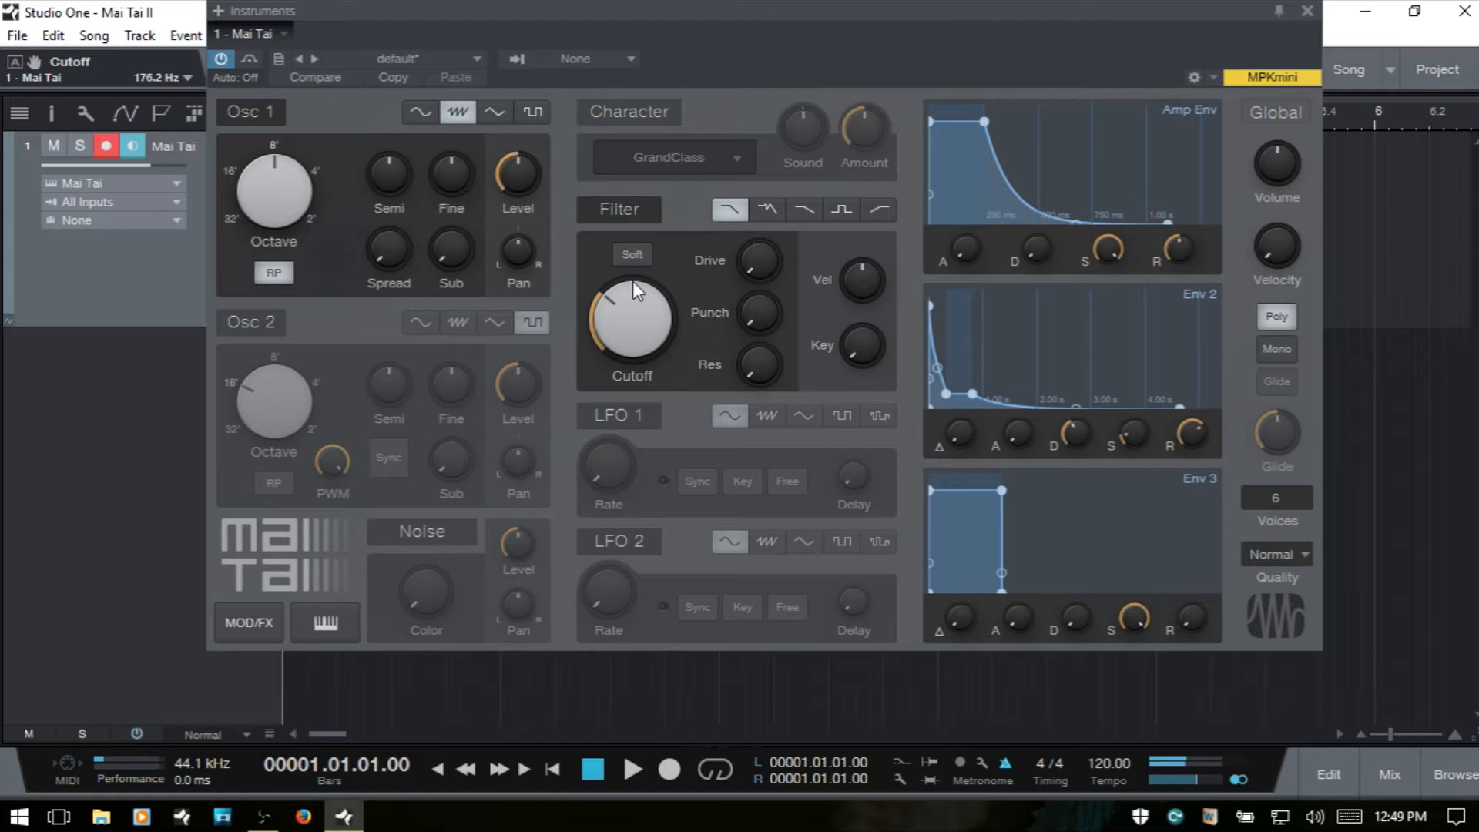
left_click_drag(669, 317, 630, 297)
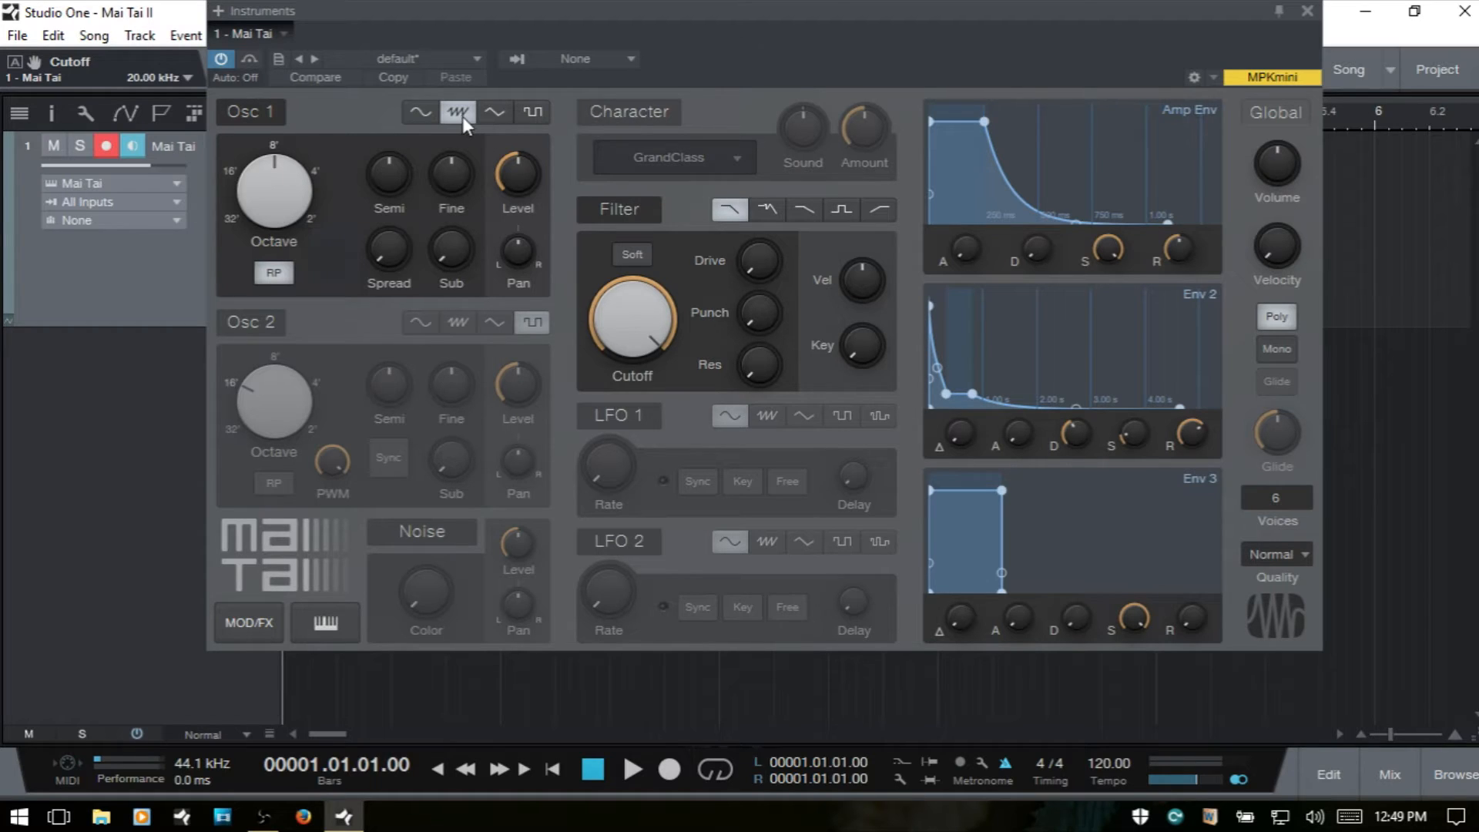
left_click_drag(640, 316, 650, 426)
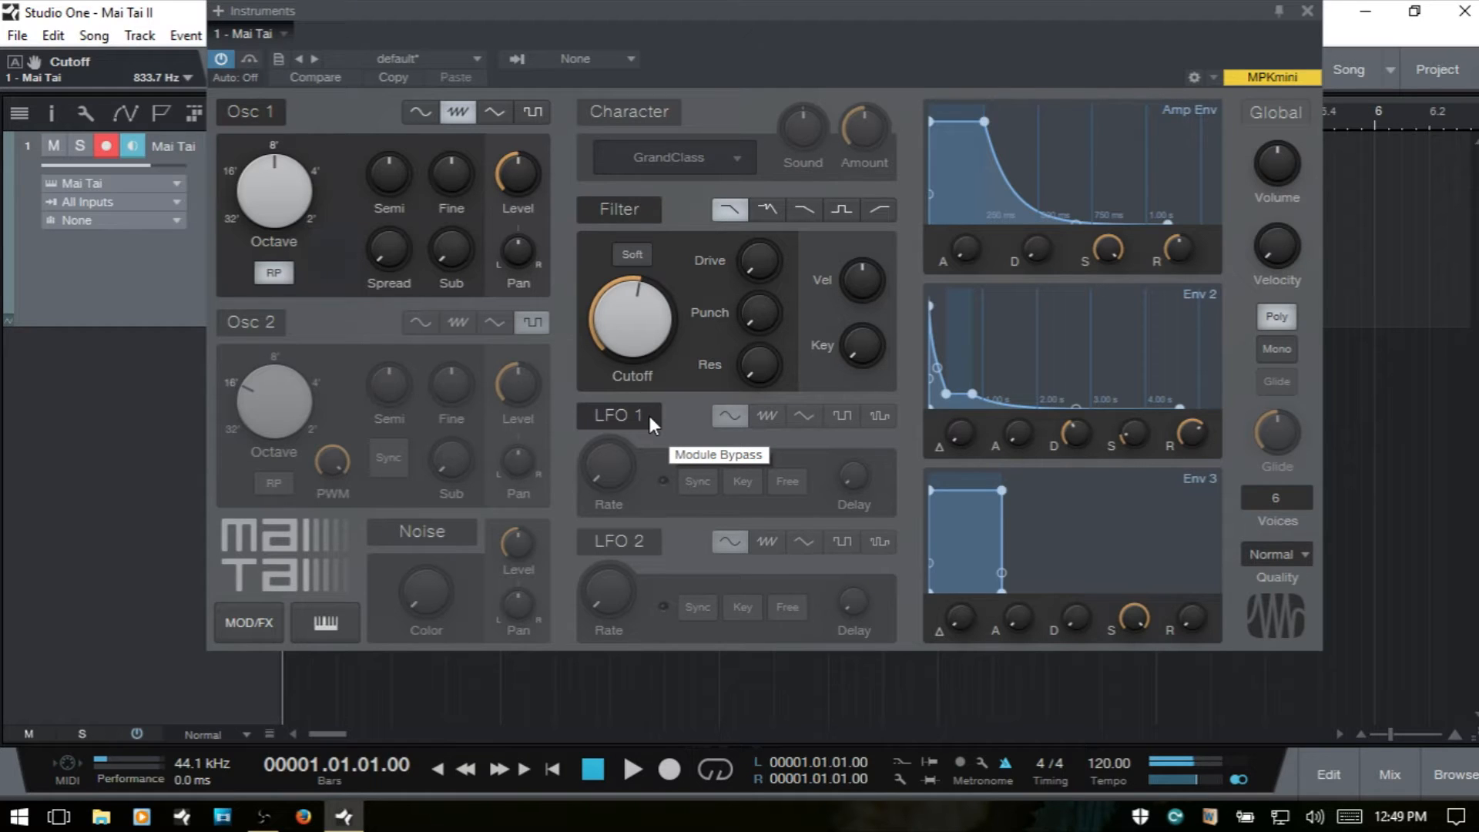
left_click_drag(610, 329, 635, 387)
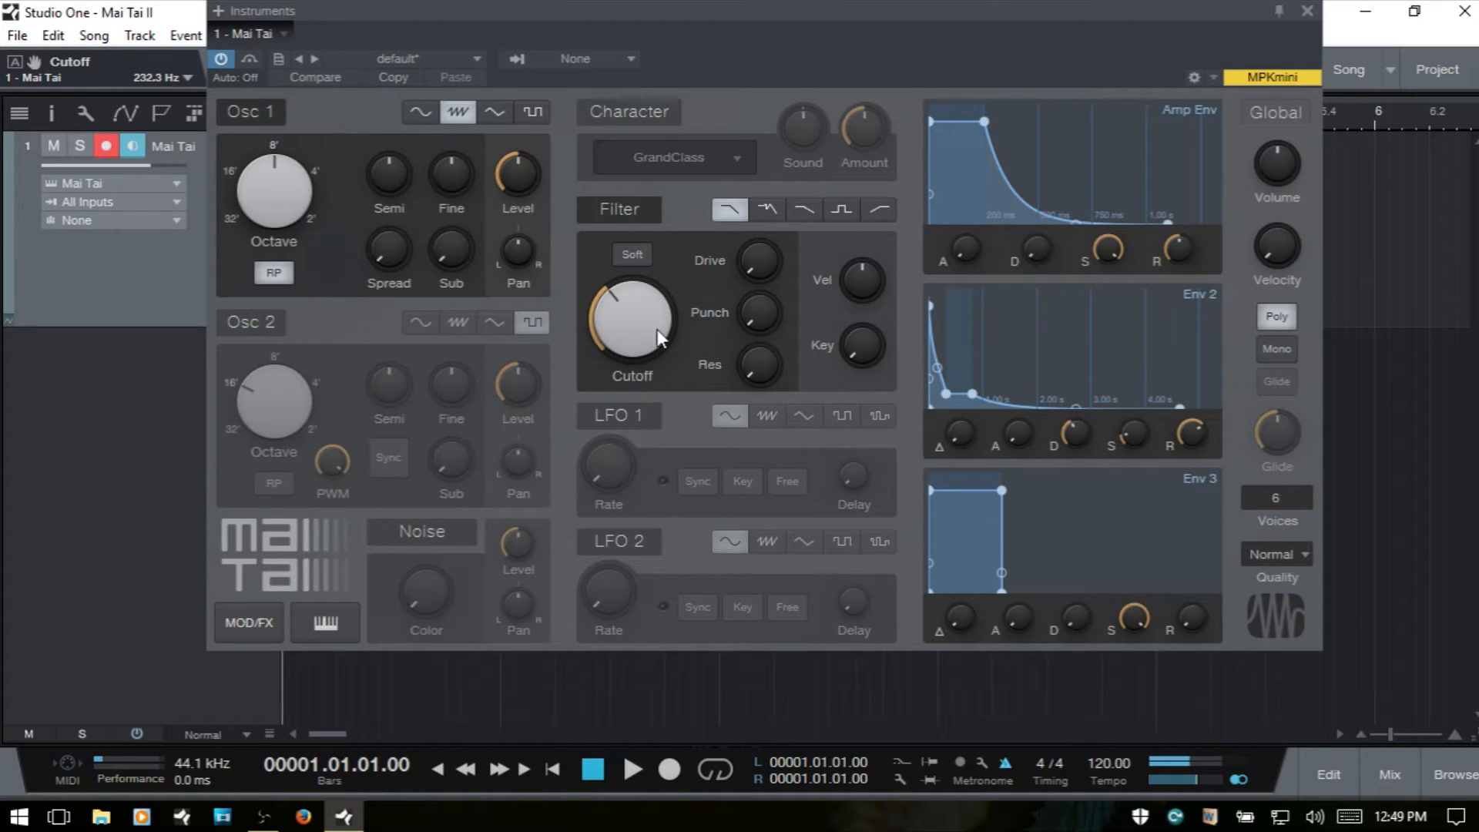
Step: Try the LP24 Zero filter with the cutoff at about 195 Hz and the BP12 Ladder filter at about 328 Hz
left_click(769, 209)
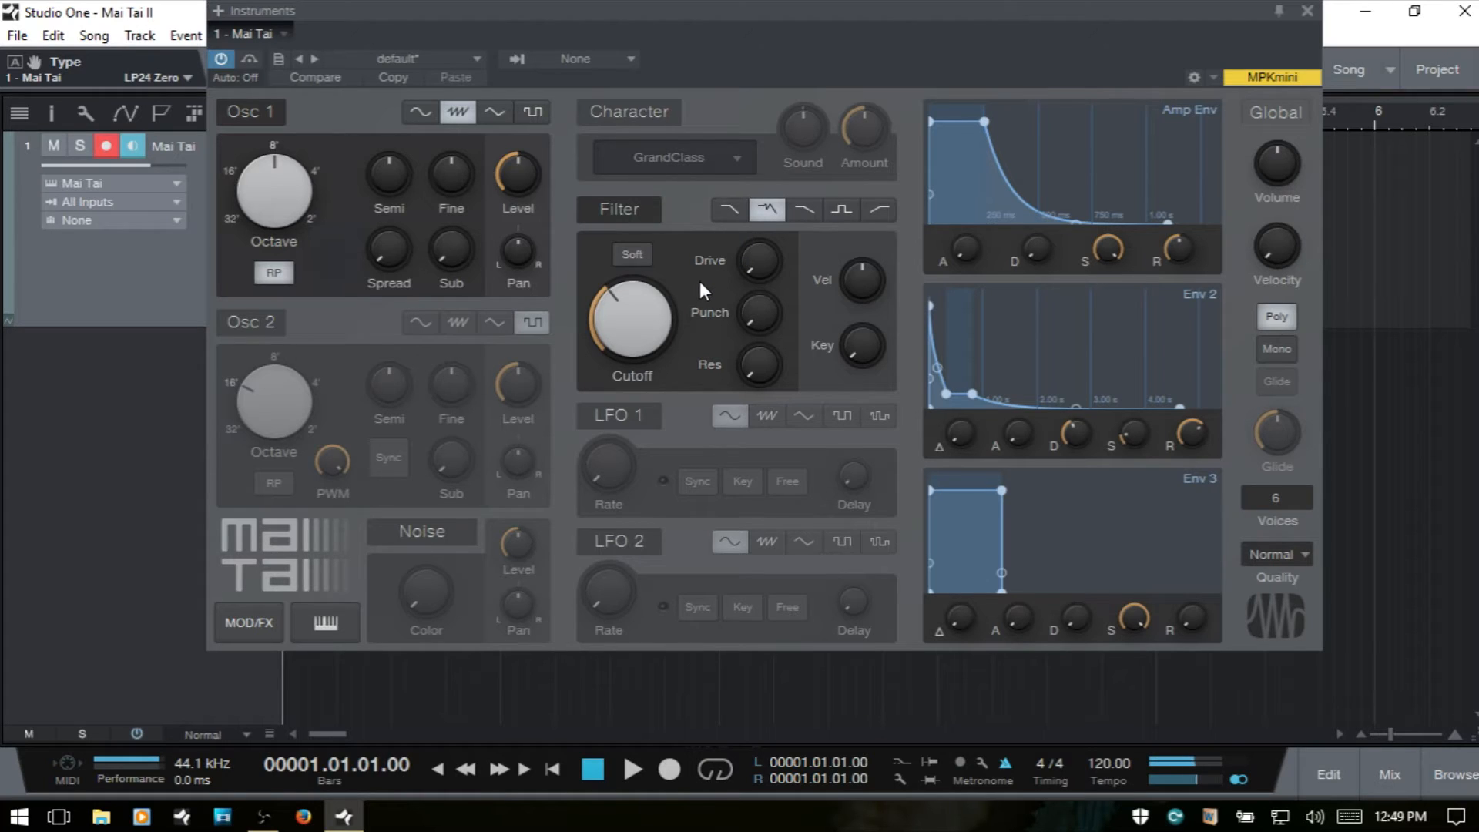
mouse_move(651, 308)
left_mouse_down()
mouse_move(659, 296)
mouse_move(652, 327)
left_mouse_up()
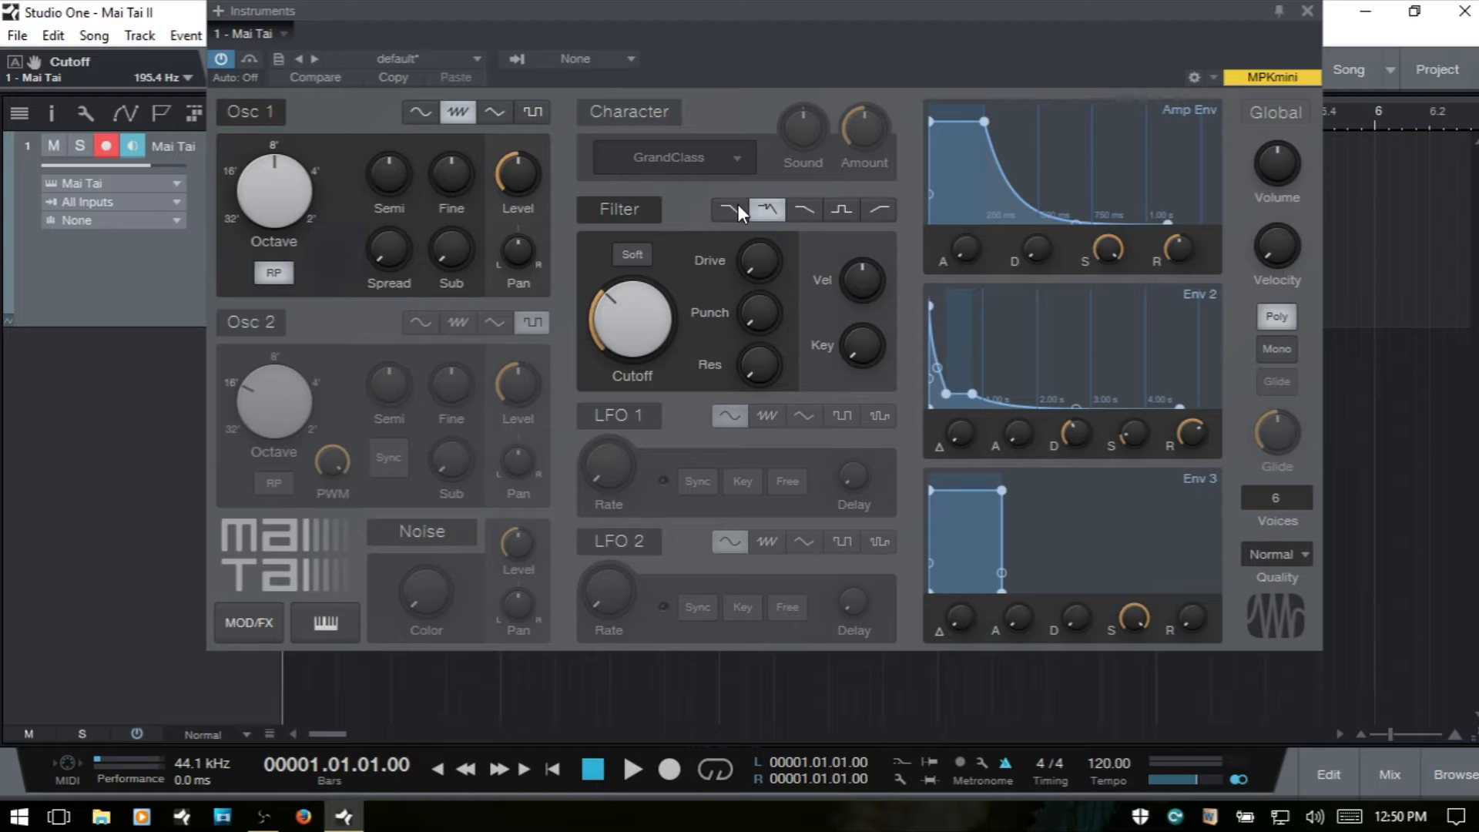
left_click(840, 209)
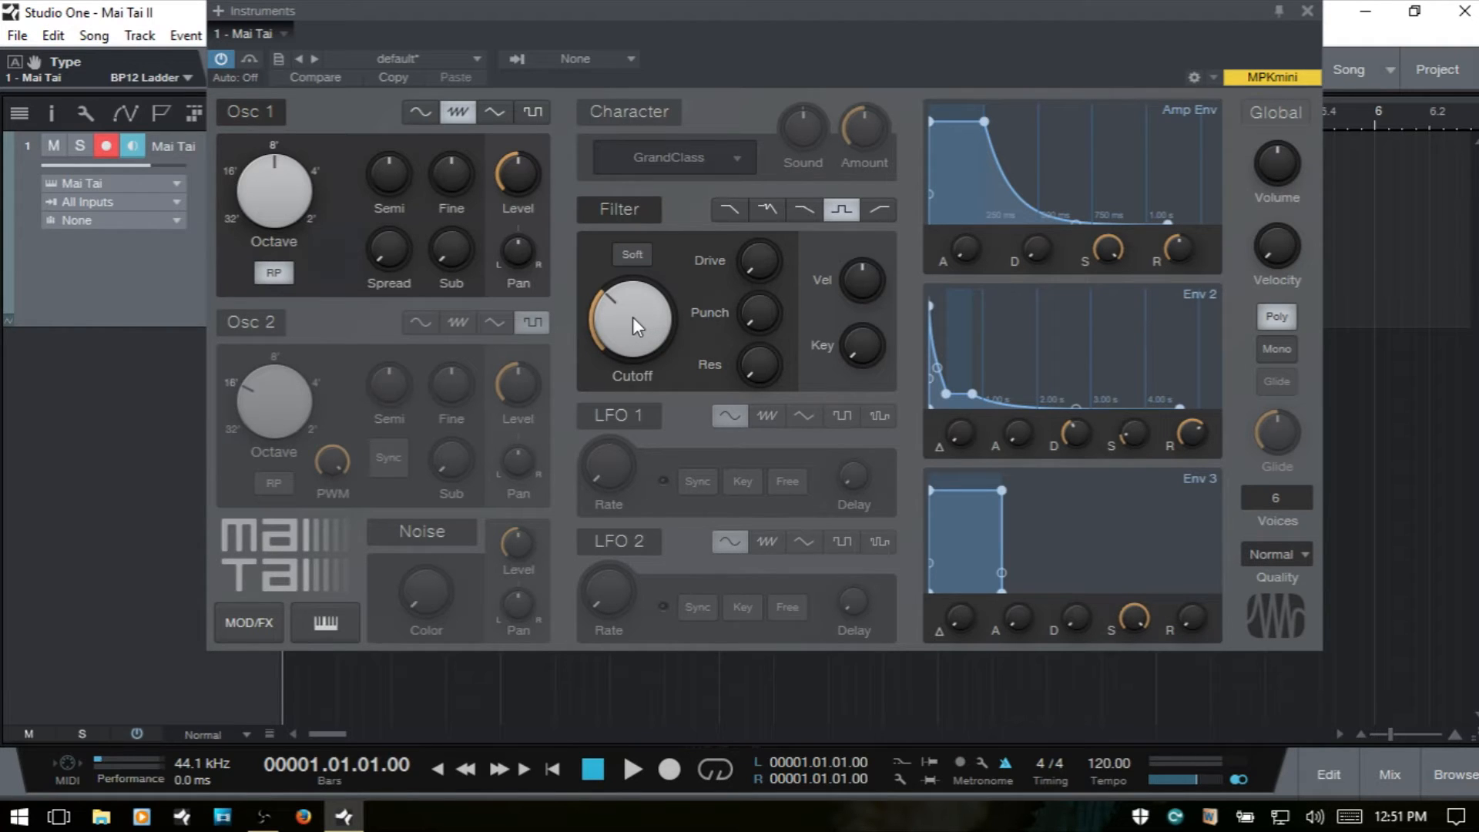
mouse_move(631, 317)
left_mouse_down()
mouse_move(672, 231)
mouse_move(631, 262)
mouse_move(622, 351)
mouse_move(640, 311)
left_mouse_up()
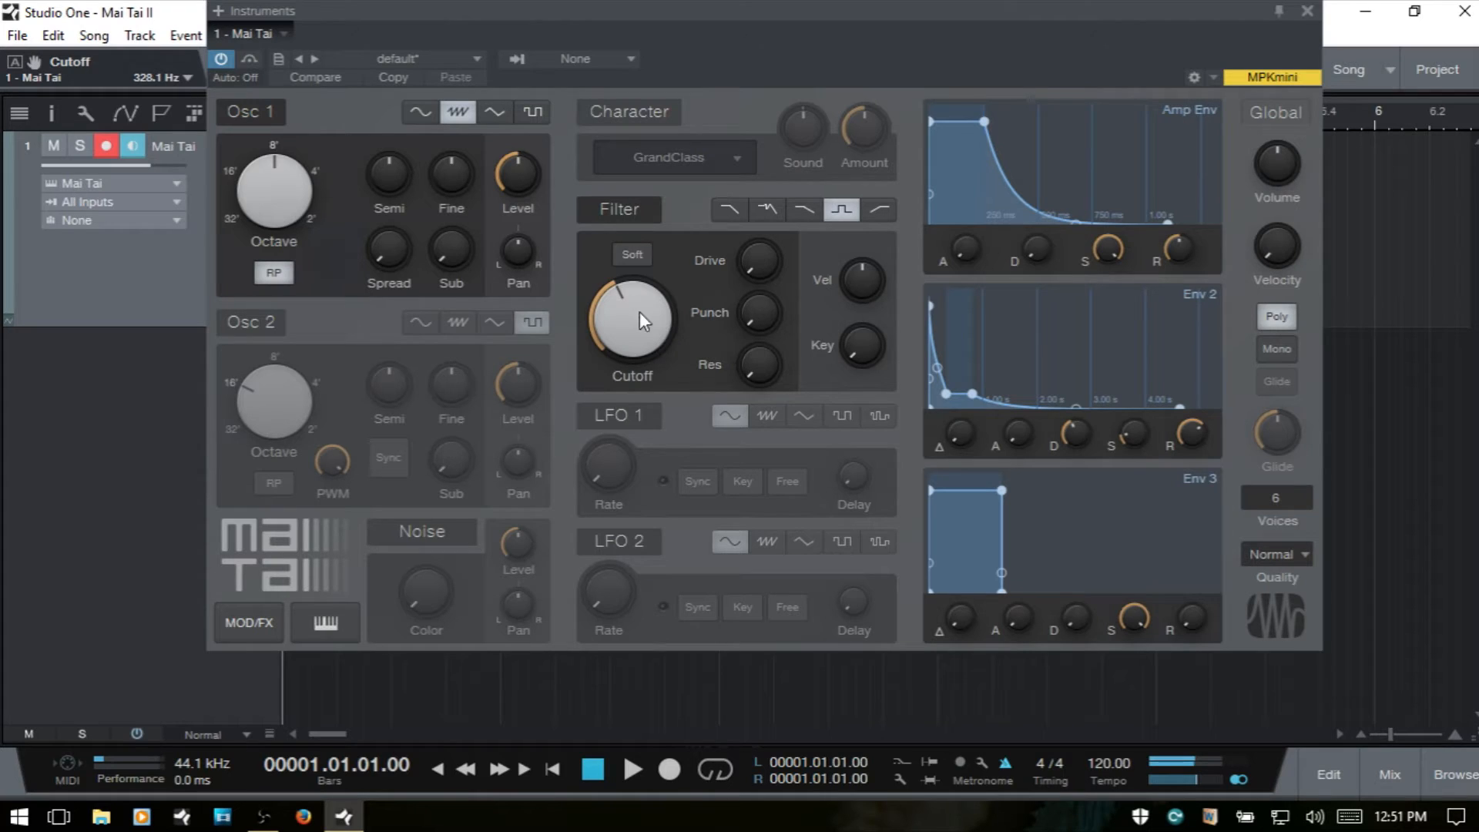
Step: Switch the filter to HP12 Ladder and sweep its cutoff from about 317 Hz to hear the high-pass effect
left_click(881, 218)
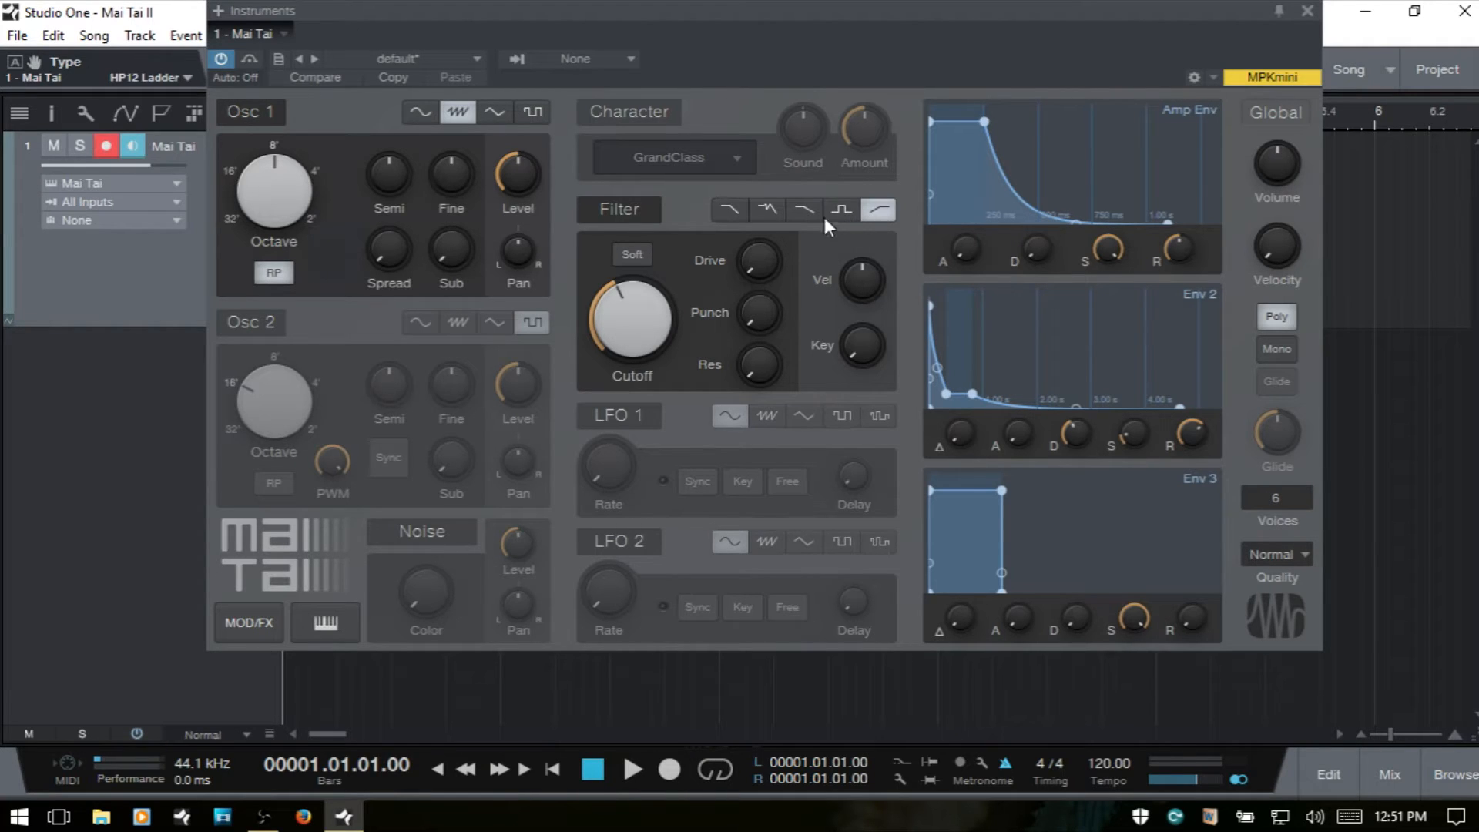
mouse_move(626, 297)
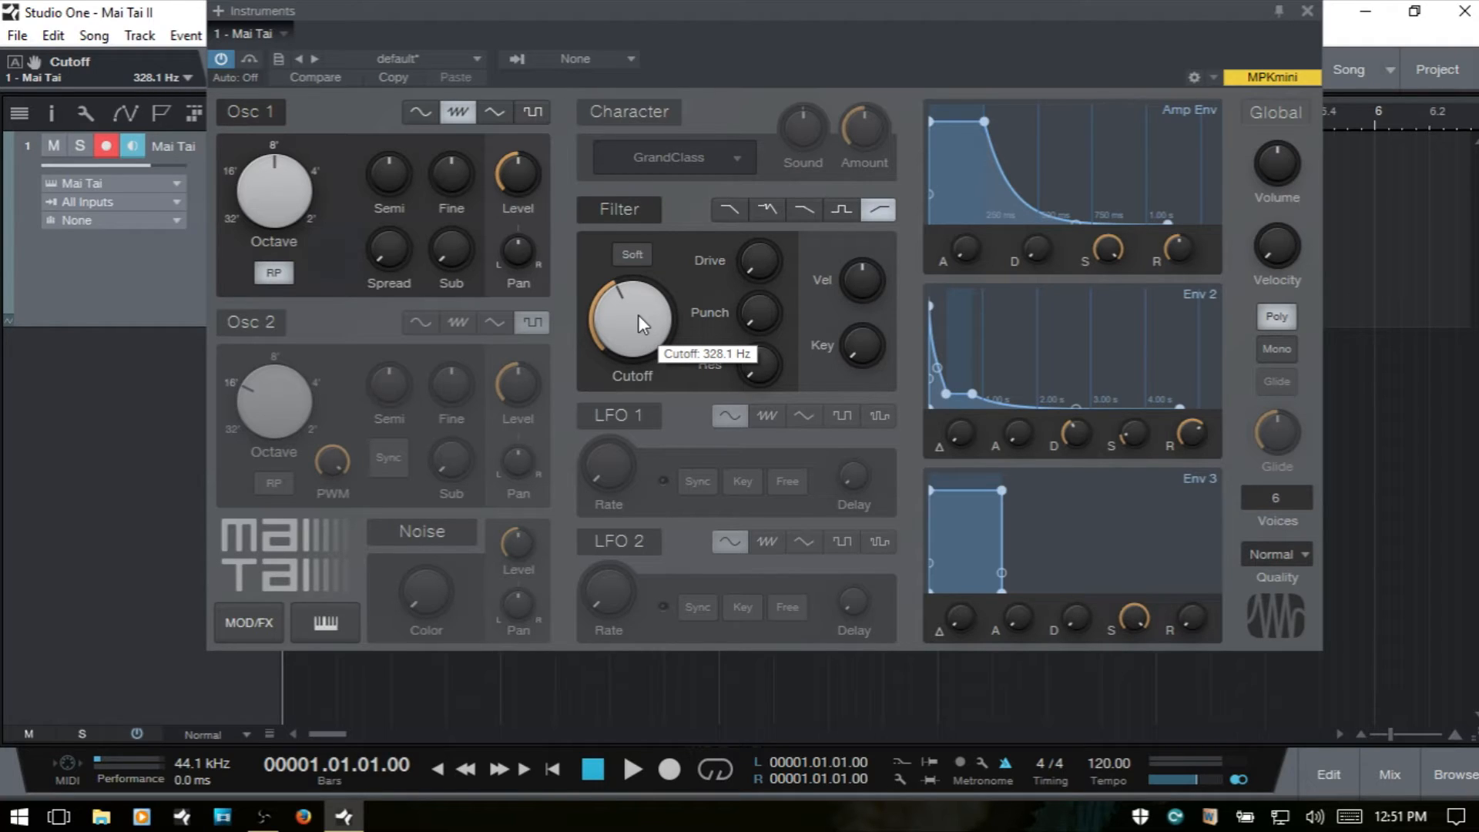
mouse_move(638, 314)
left_mouse_down()
mouse_move(654, 262)
mouse_move(627, 305)
left_mouse_up()
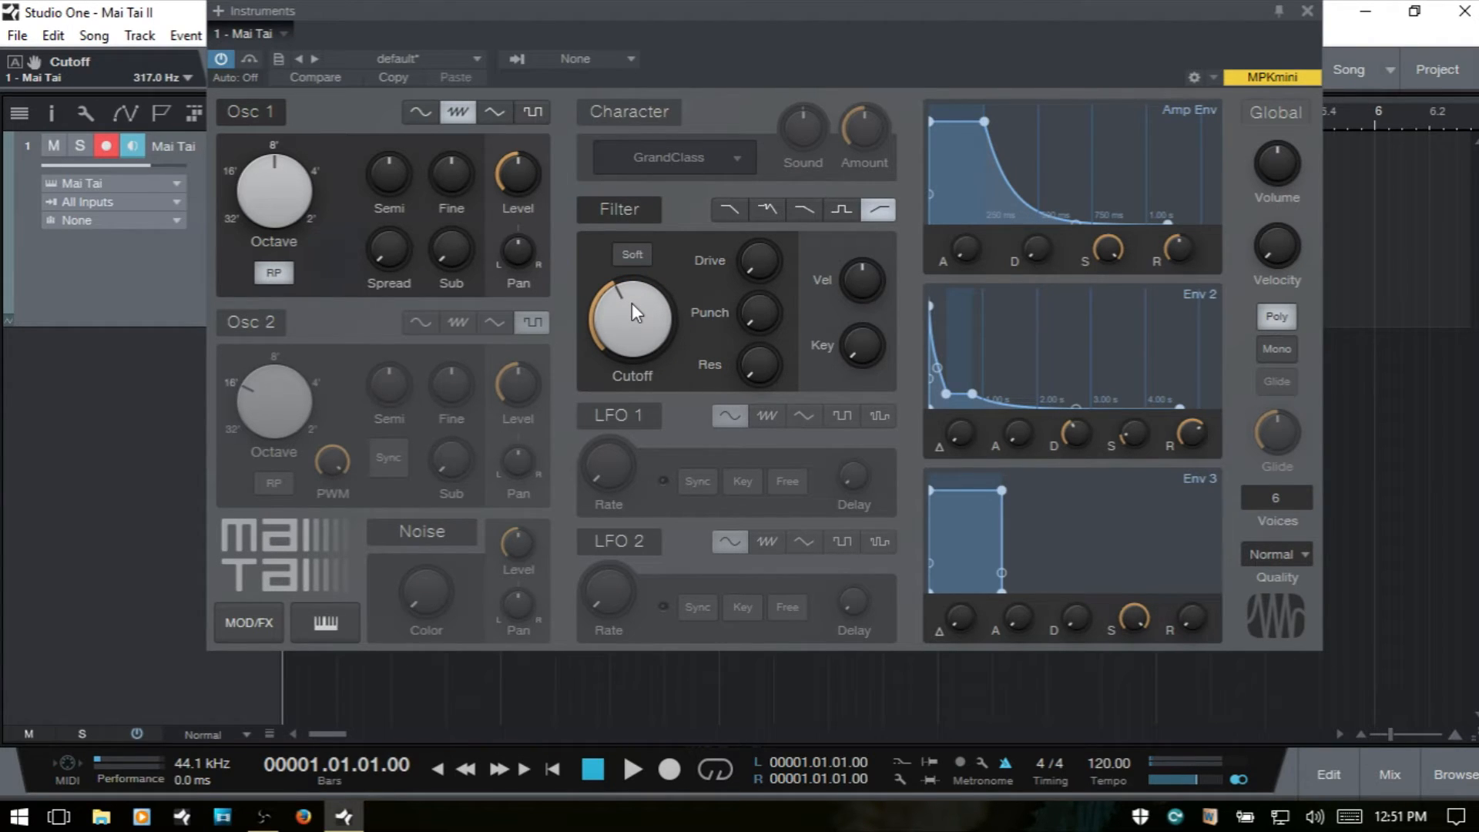
mouse_move(631, 304)
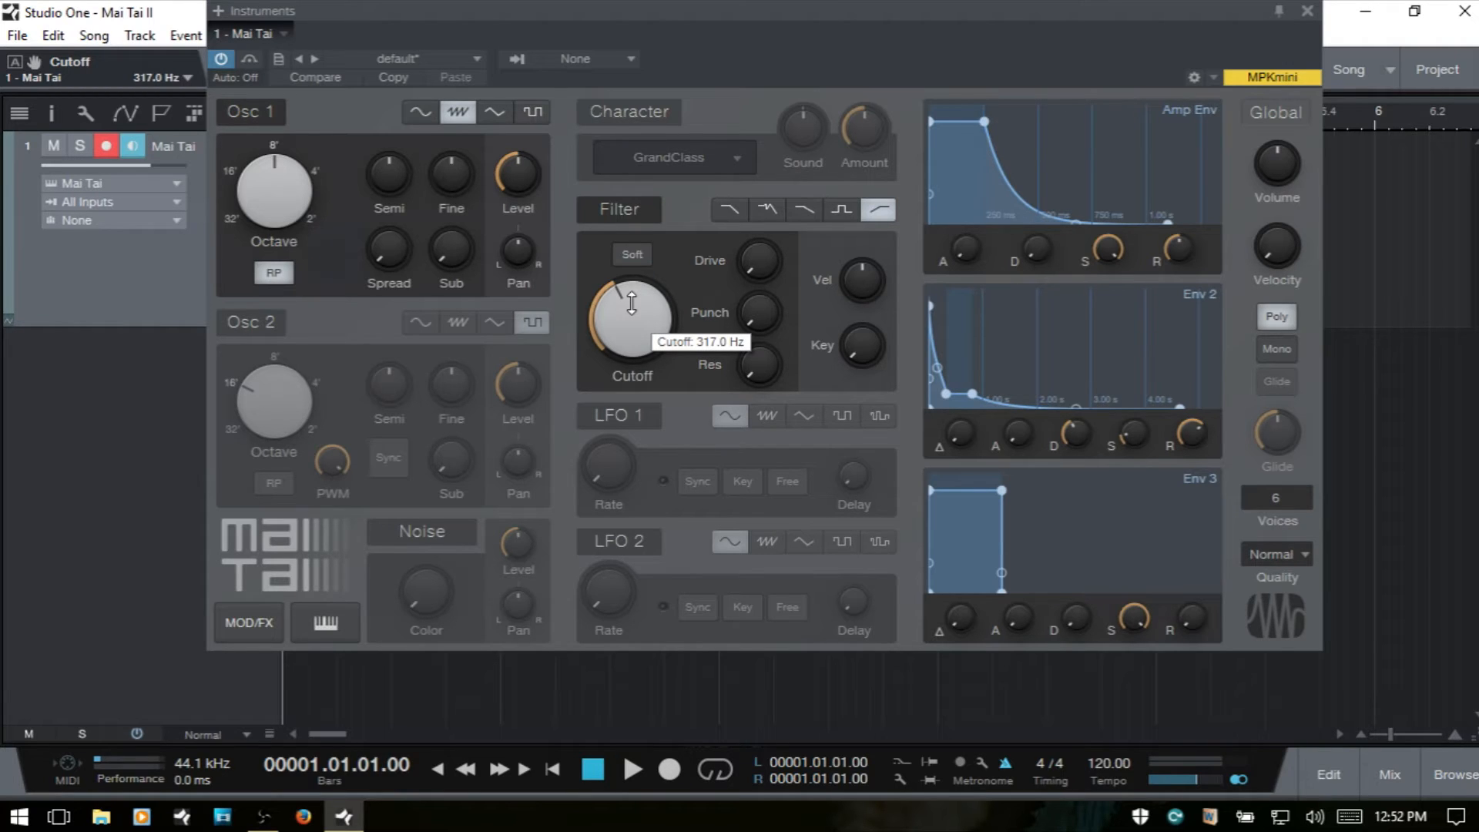
left_click_drag(632, 305, 612, 399)
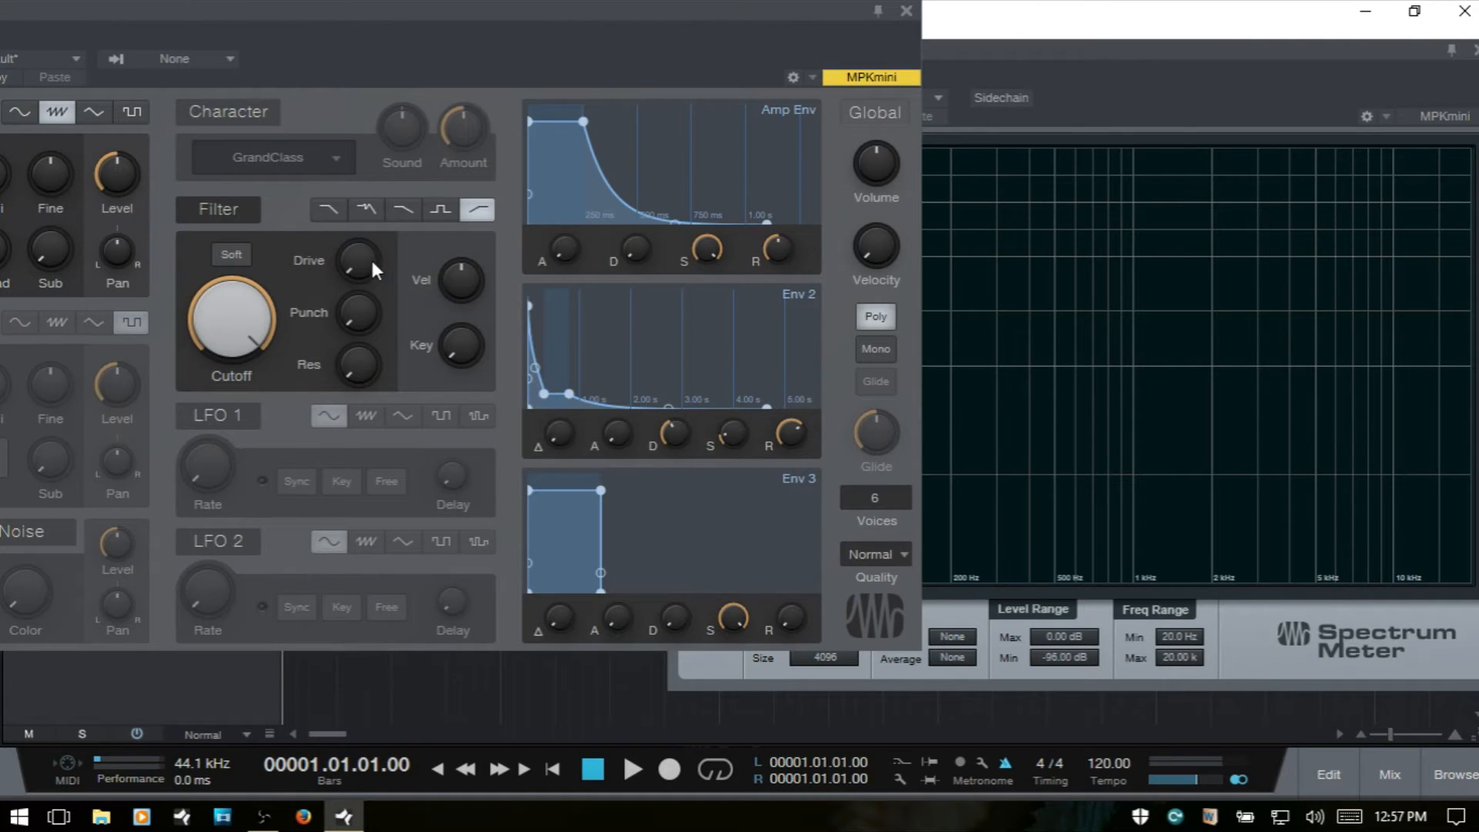
Step: Switch the filter back to the first low-pass type and set its cutoff slightly above the middle of its range
mouse_move(350, 263)
left_click_drag(236, 285, 236, 463)
left_click(321, 208)
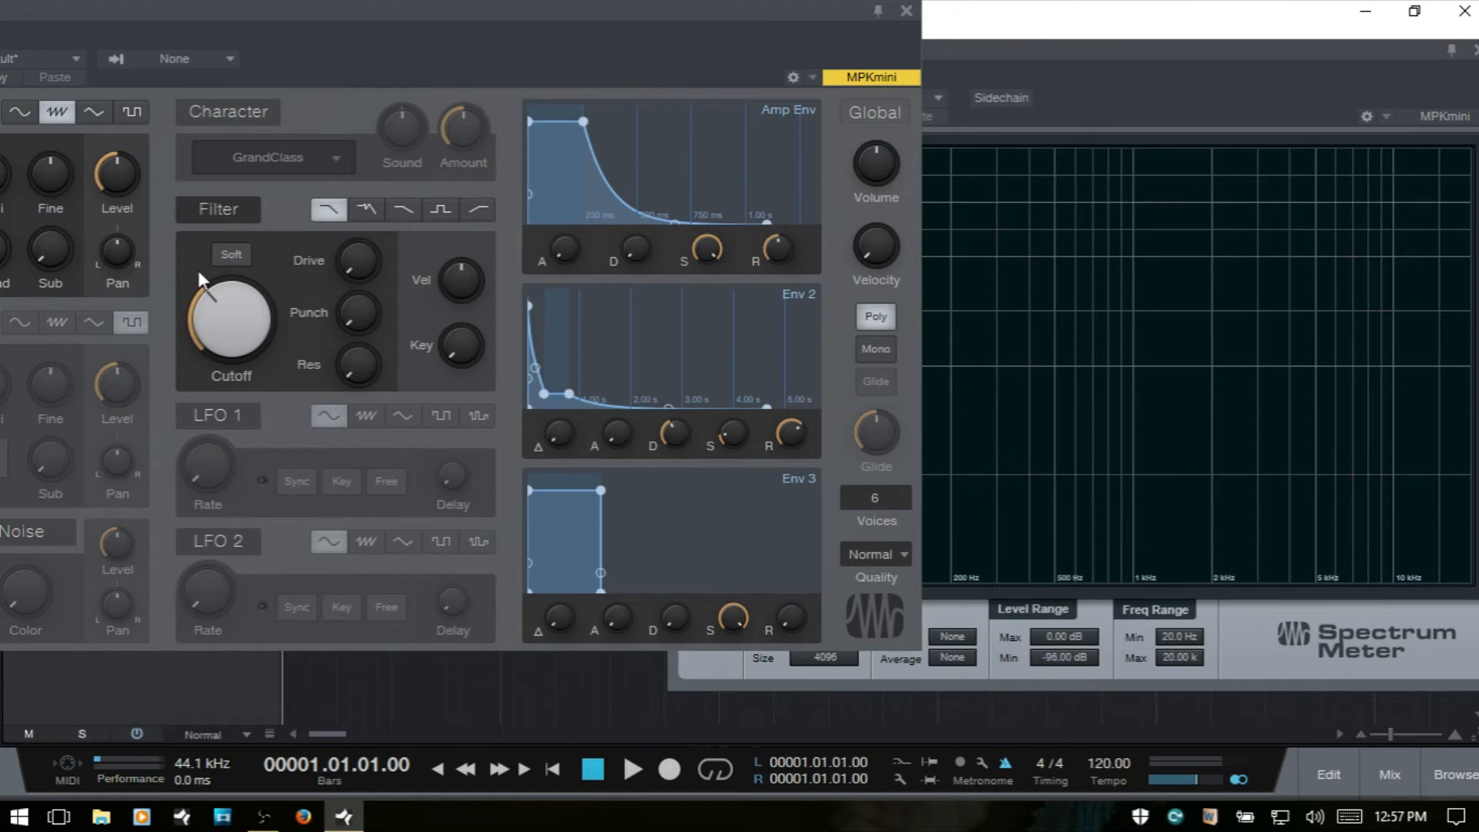
left_click_drag(229, 317, 248, 290)
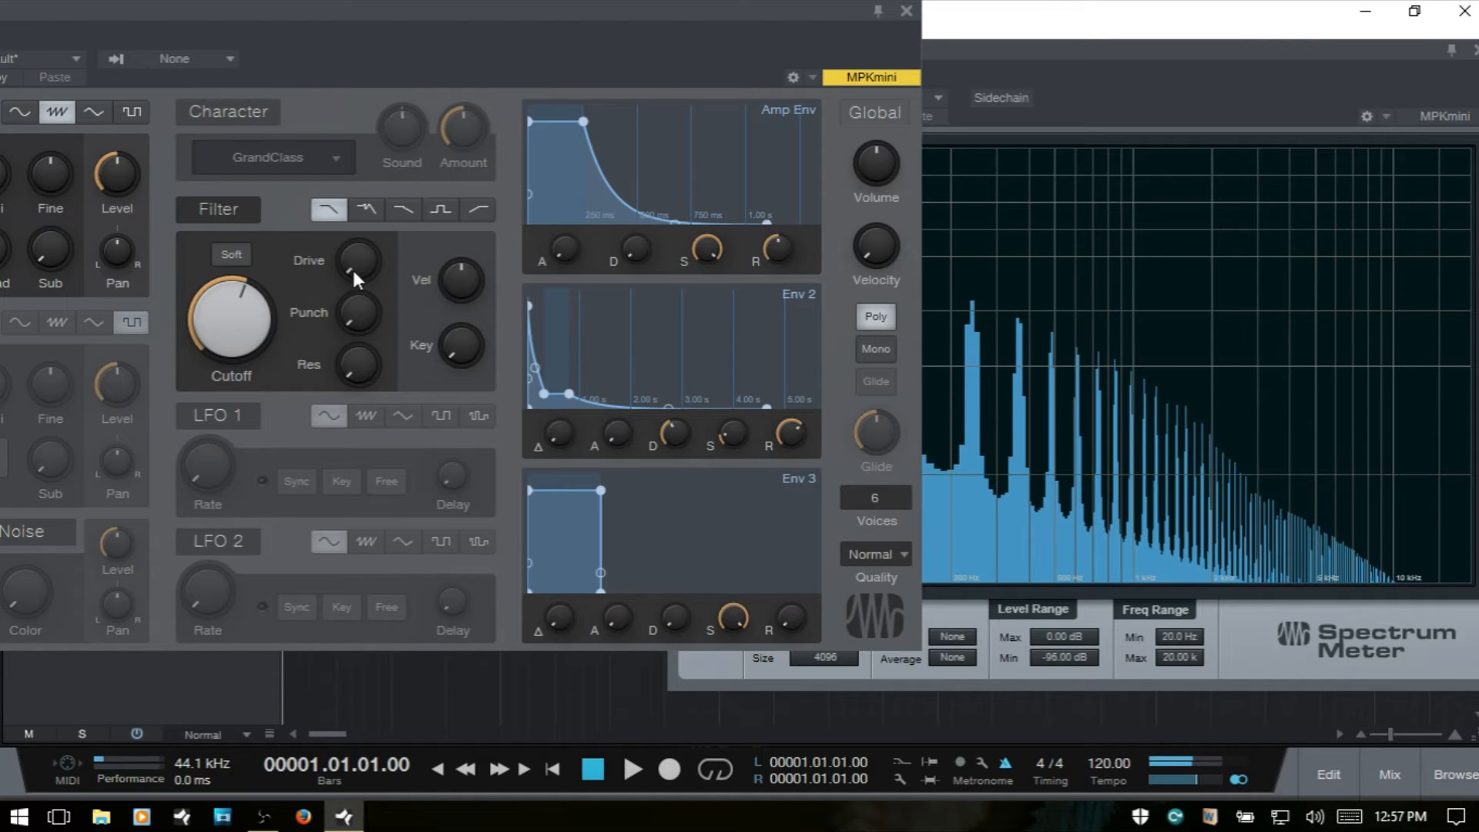
Step: Raise the filter's Drive well past halfway to hear the added harmonics, and return it to zero
left_click_drag(353, 267, 358, 228)
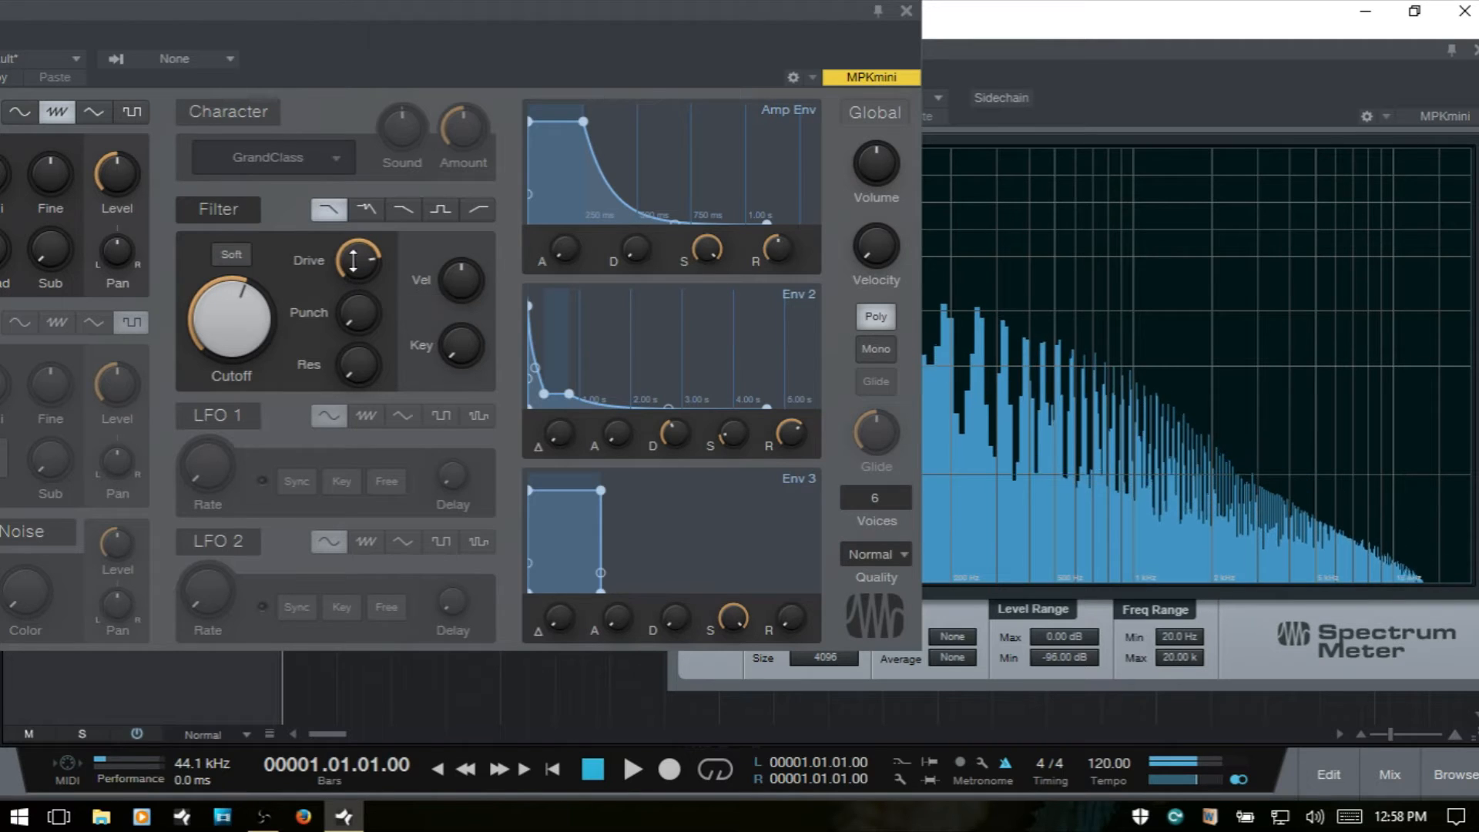
left_click_drag(348, 268, 350, 428)
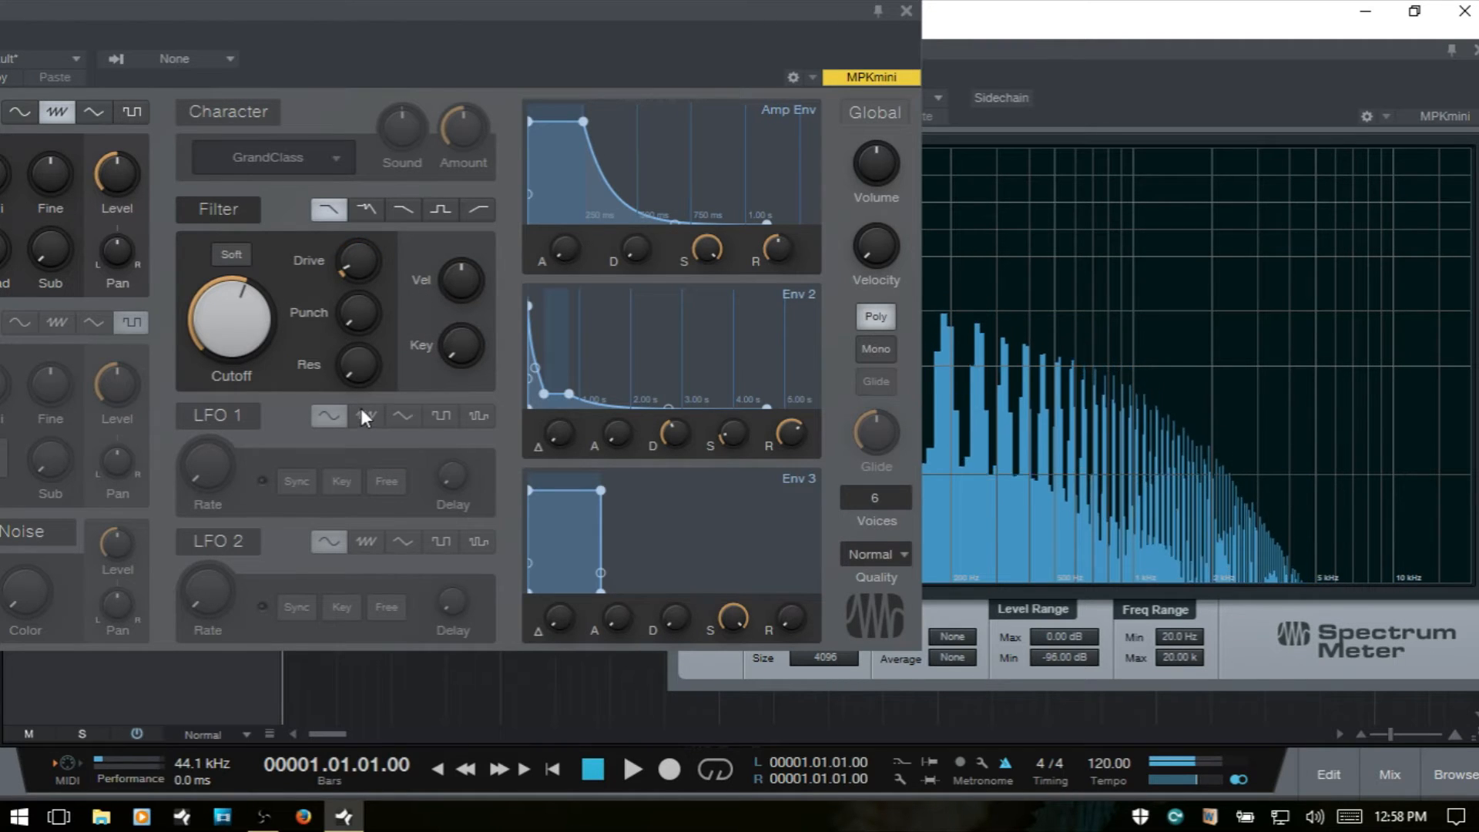
left_click_drag(363, 262, 334, 255)
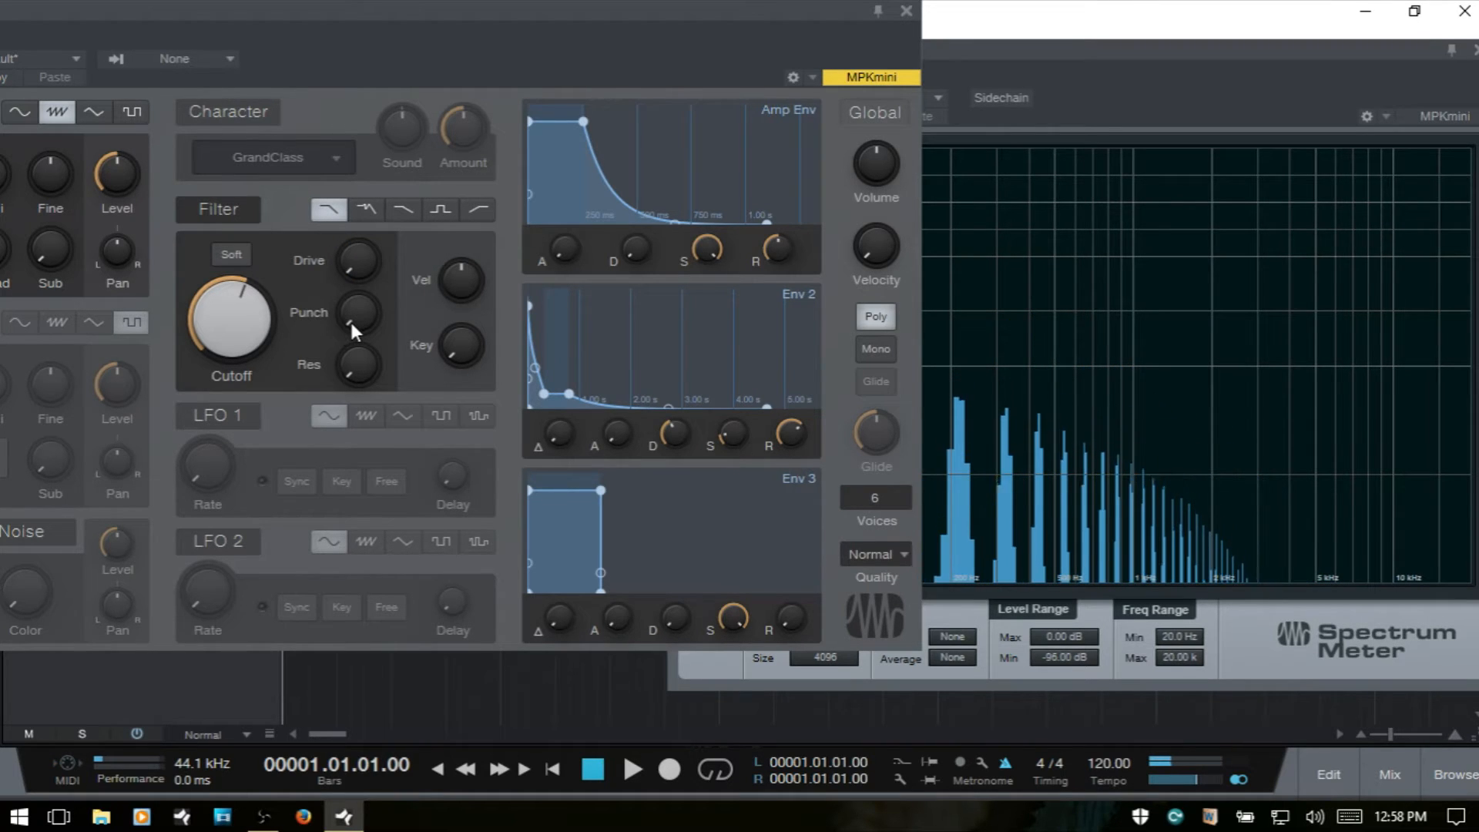
Step: Raise the filter's Punch in stages up to its maximum
mouse_move(351, 325)
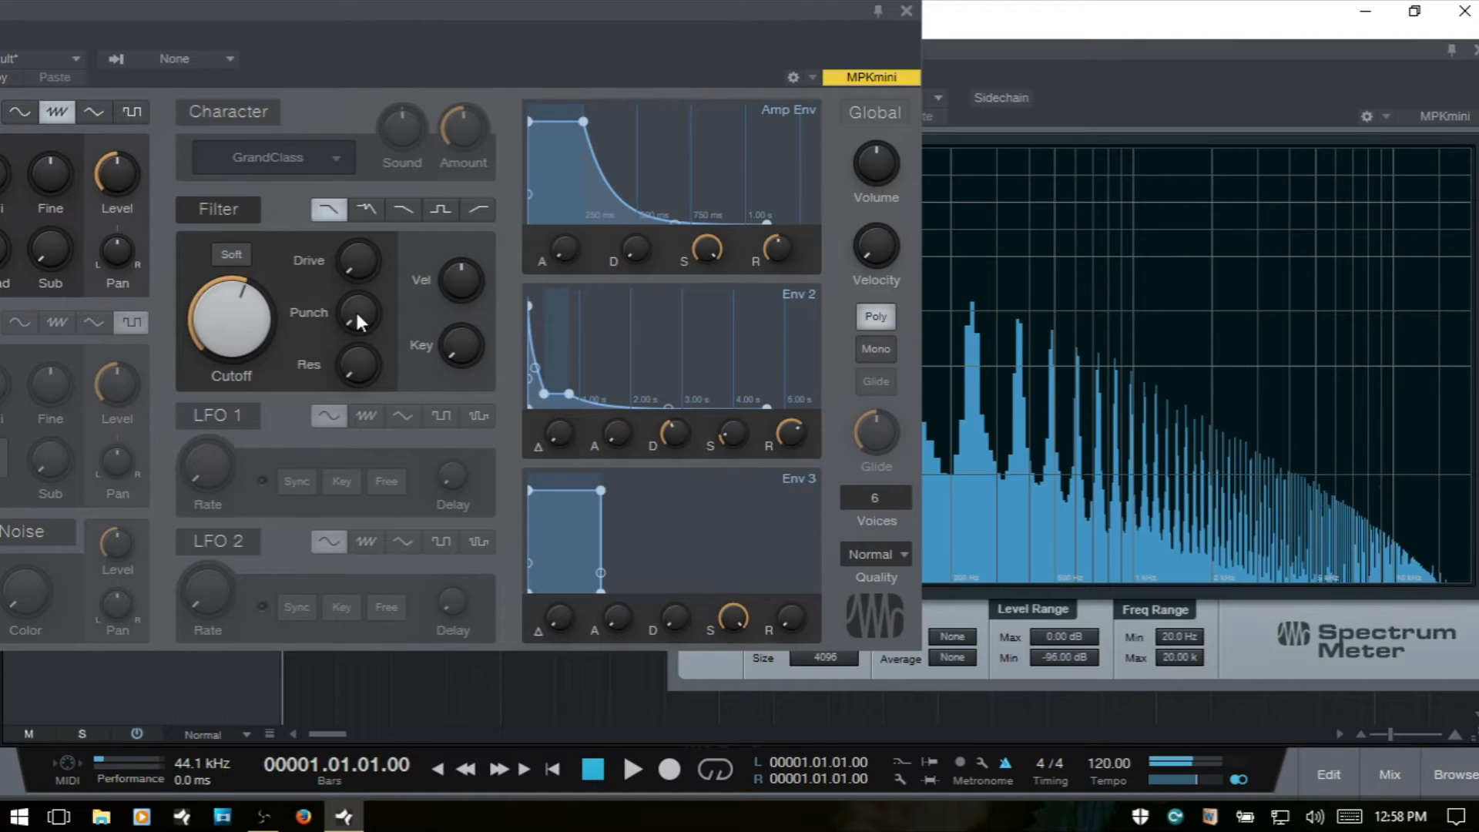
left_click_drag(357, 315, 371, 254)
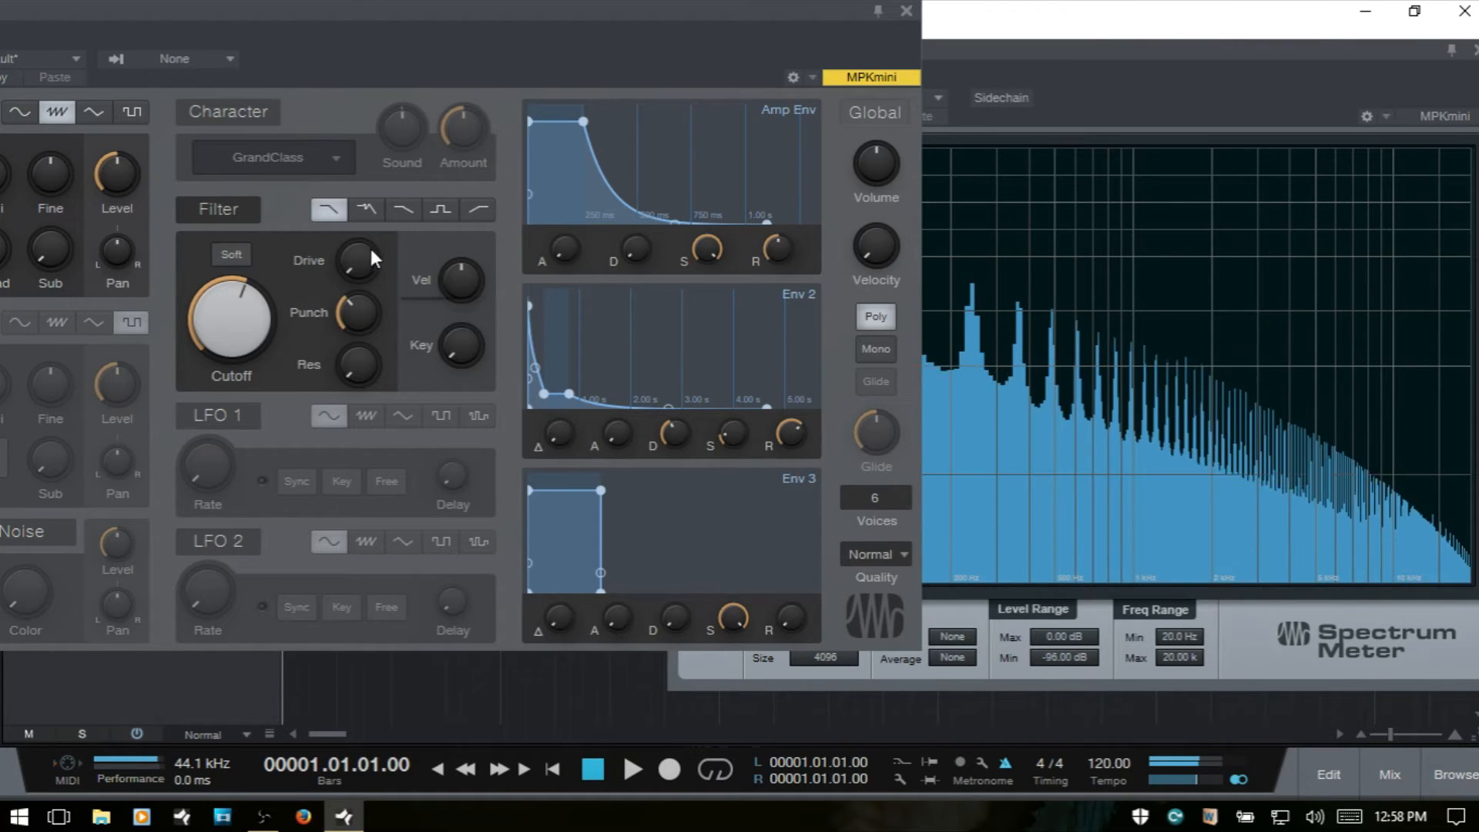
left_click_drag(361, 312, 368, 251)
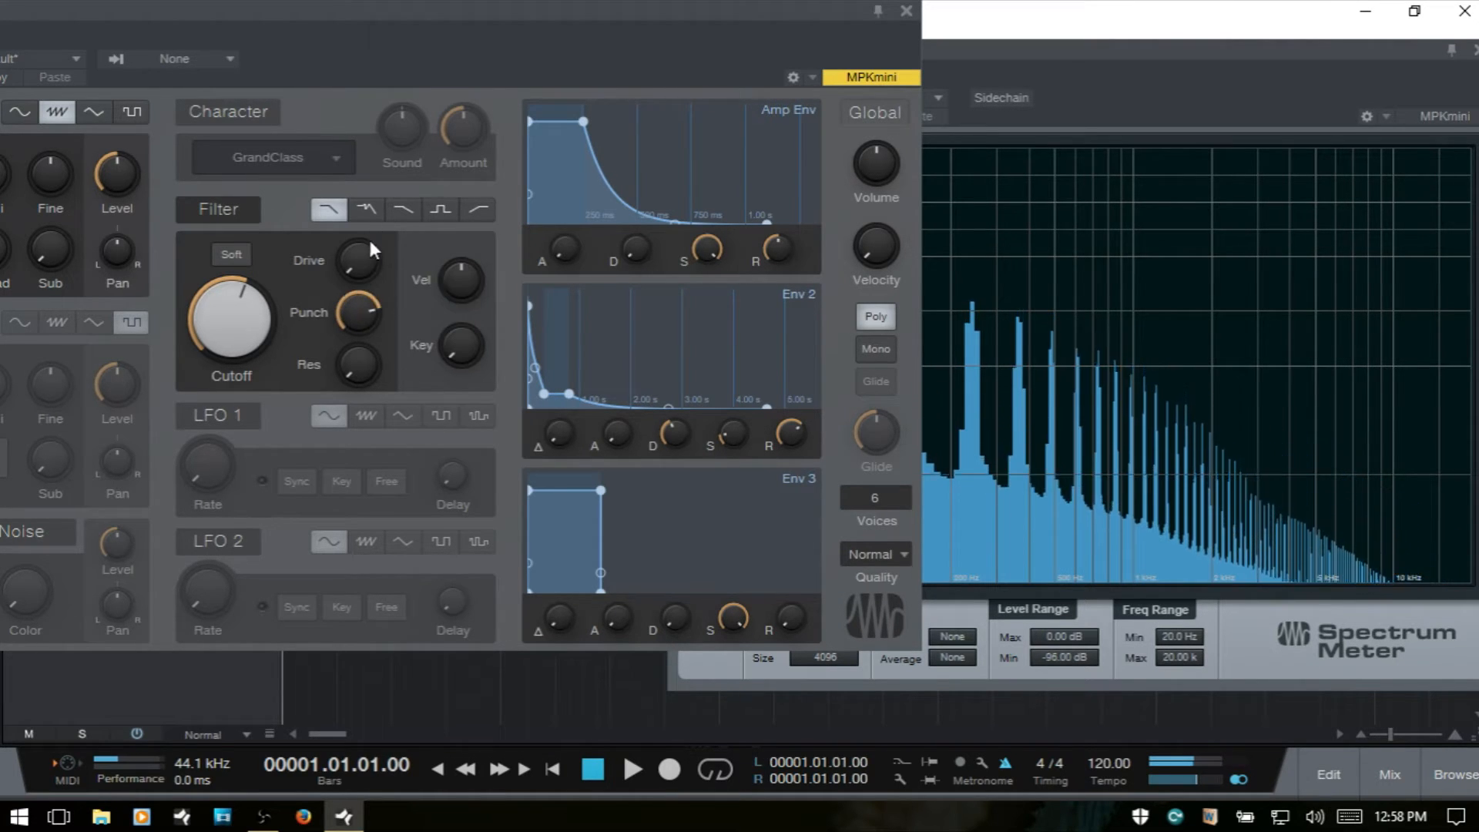
left_click_drag(353, 315, 356, 232)
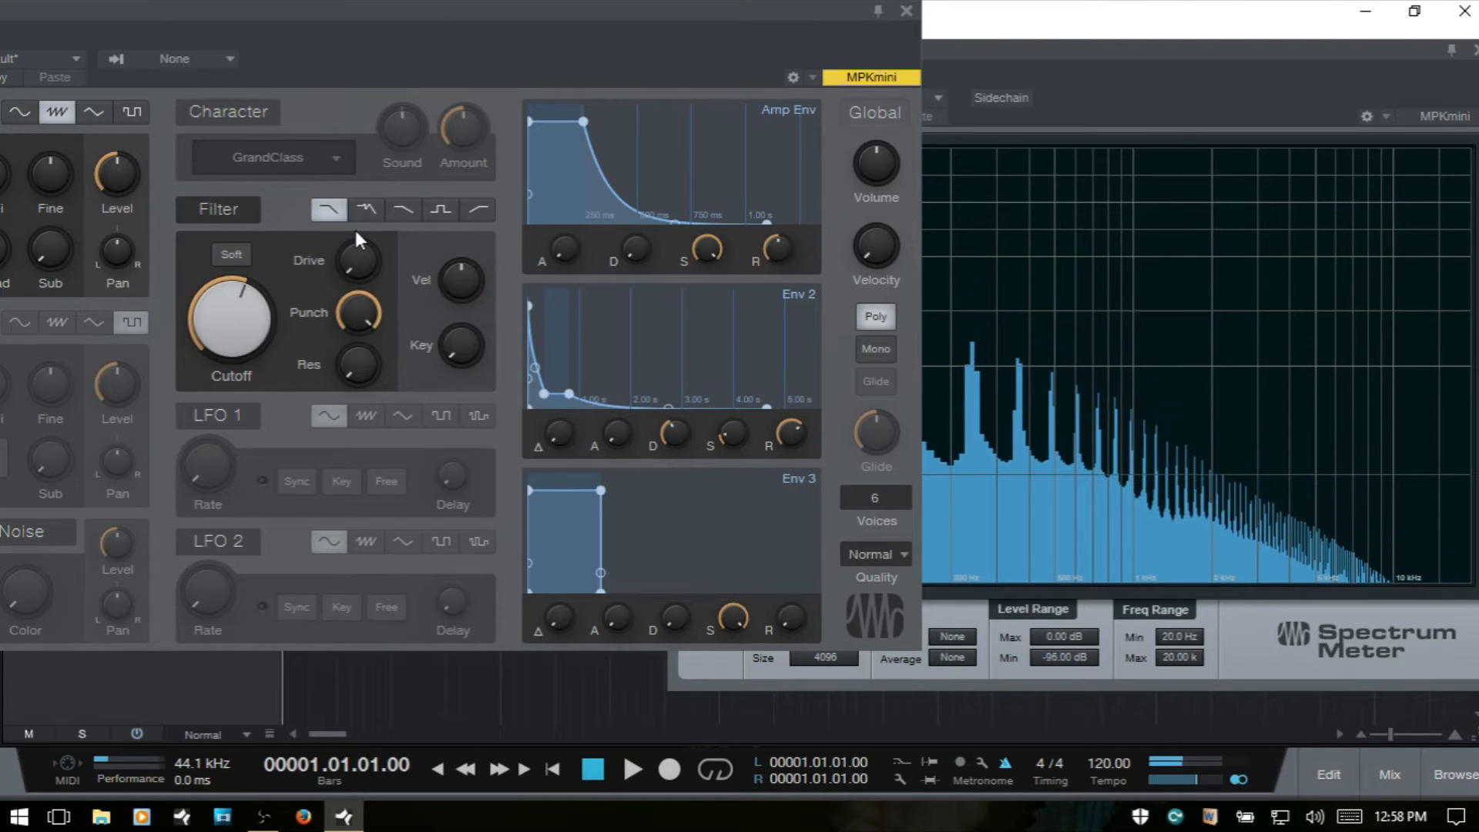
mouse_move(339, 251)
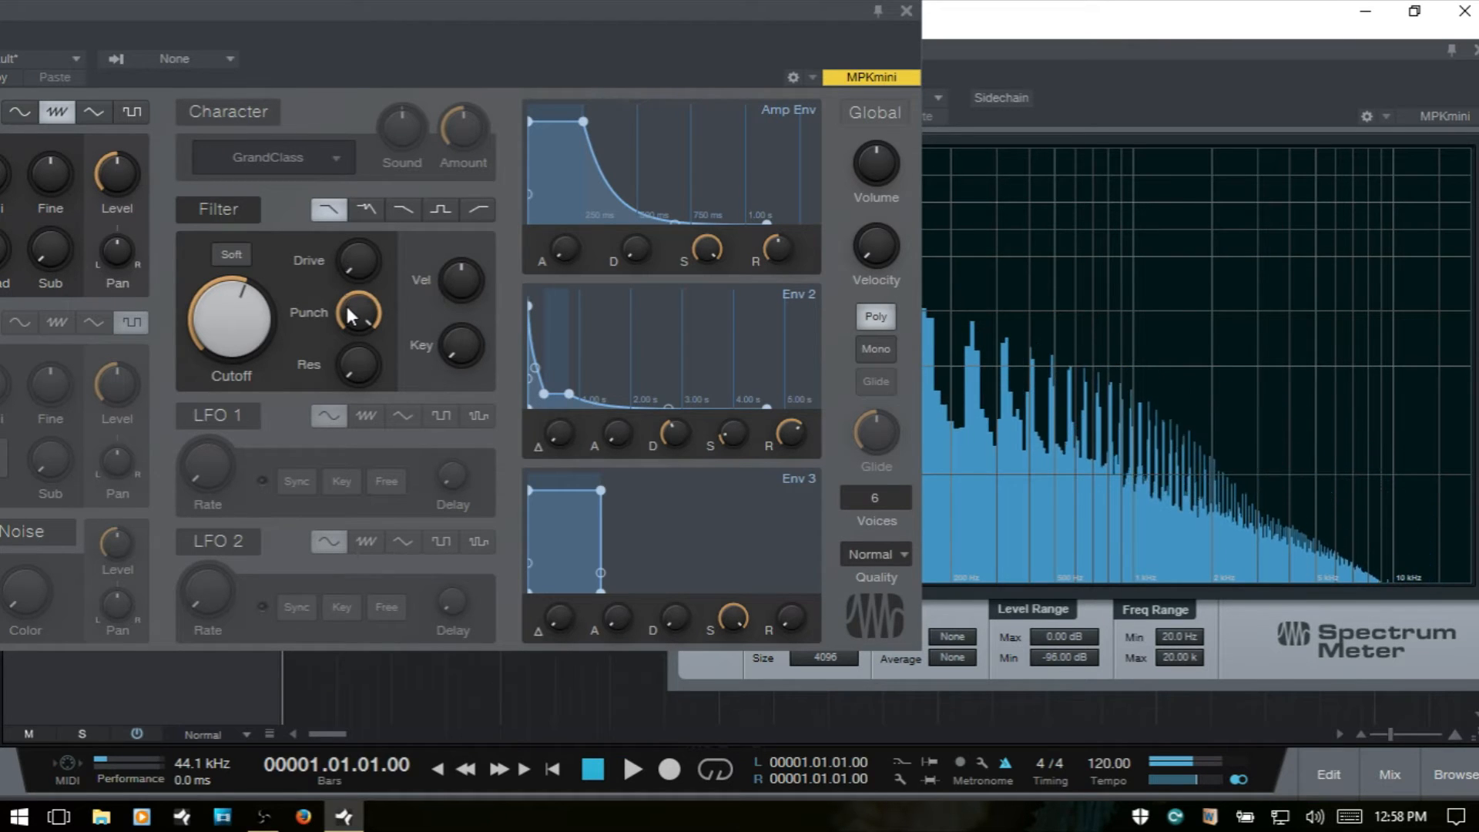
Step: Return the filter's Punch to zero and raise its resonance to the maximum
left_click_drag(345, 312, 389, 571)
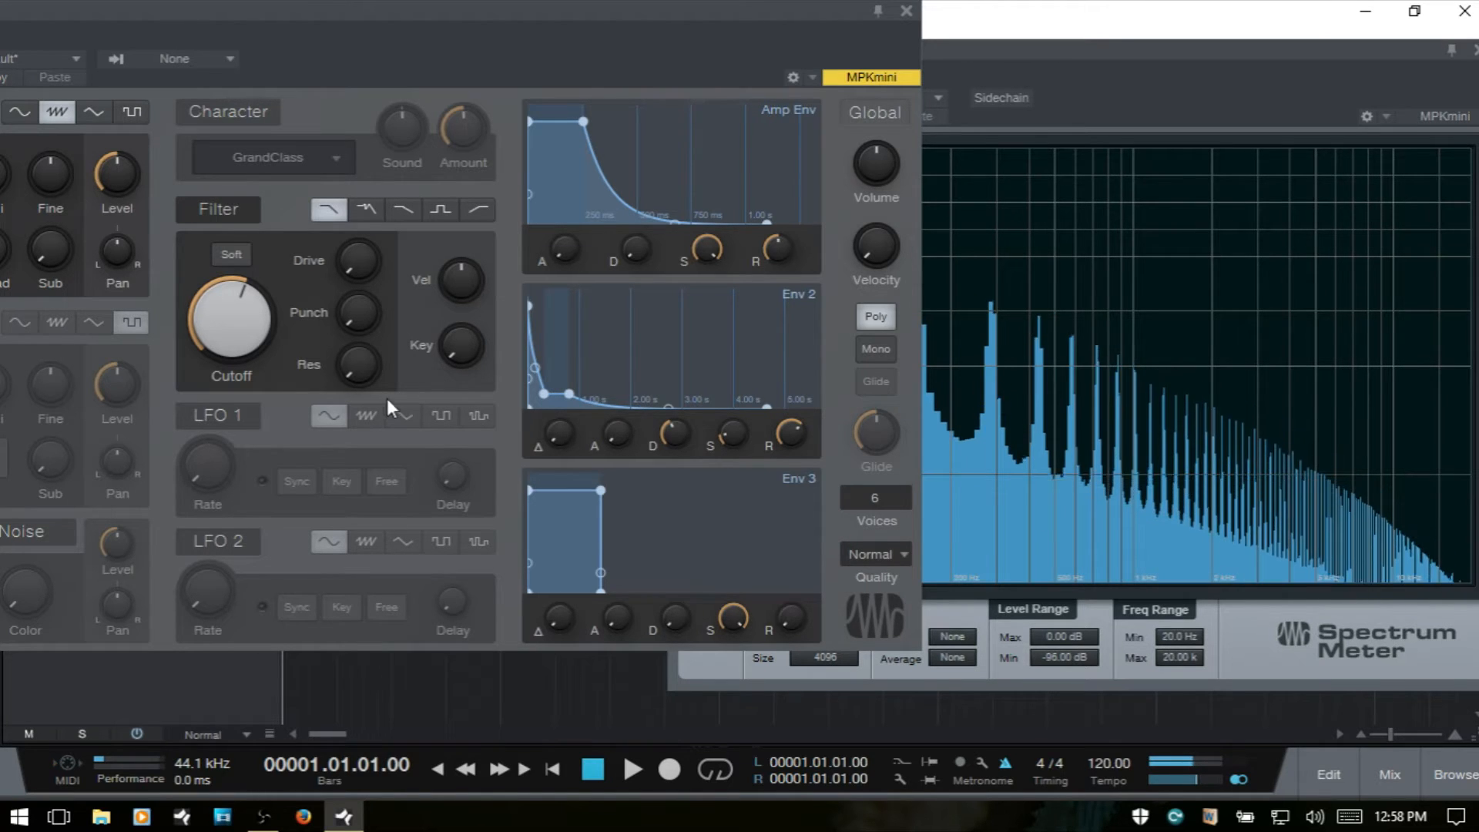
left_click_drag(353, 312, 349, 572)
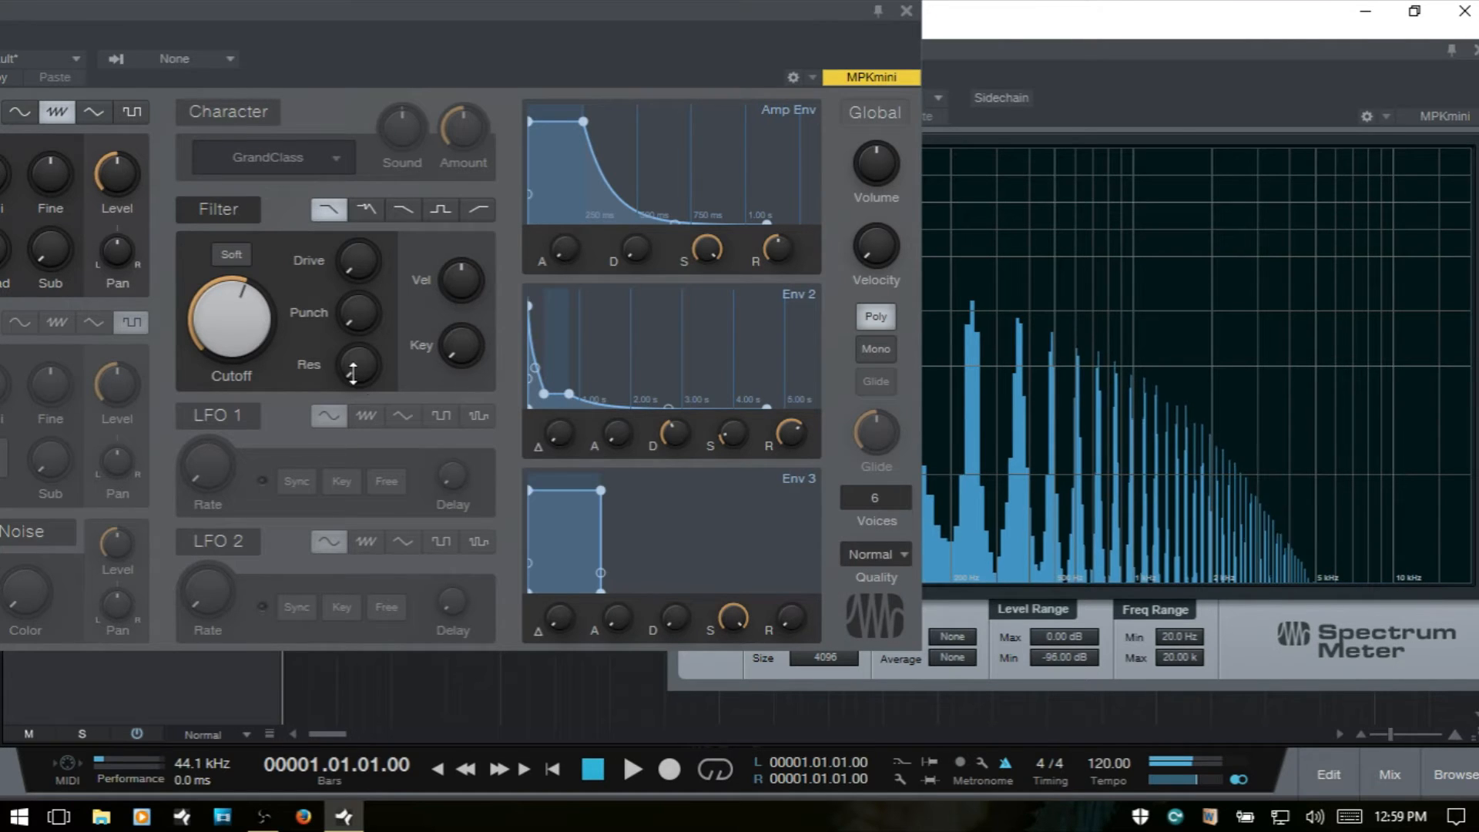
left_click_drag(360, 375, 394, 245)
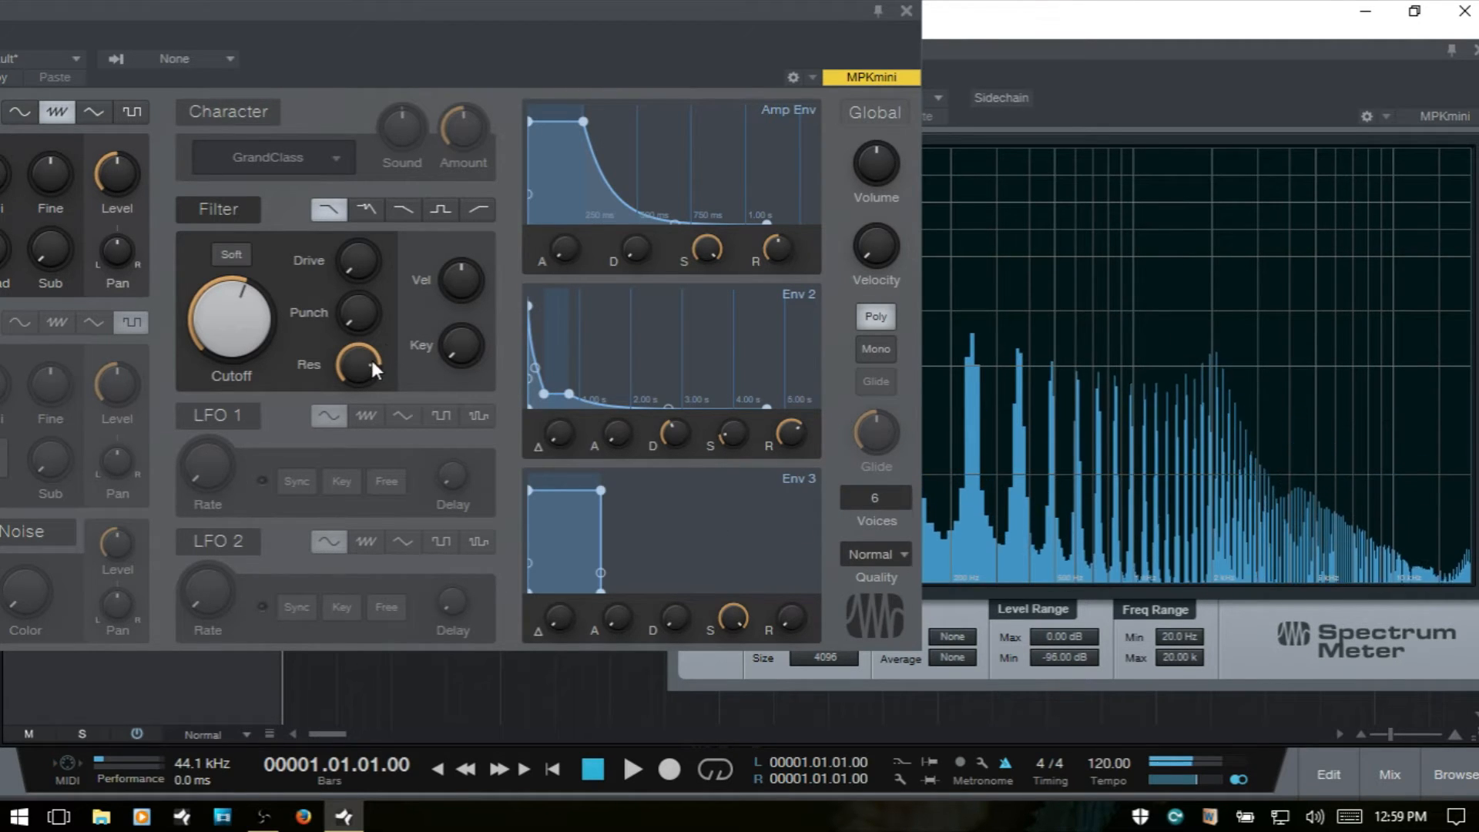
mouse_move(368, 354)
left_click_drag(368, 355, 431, 363)
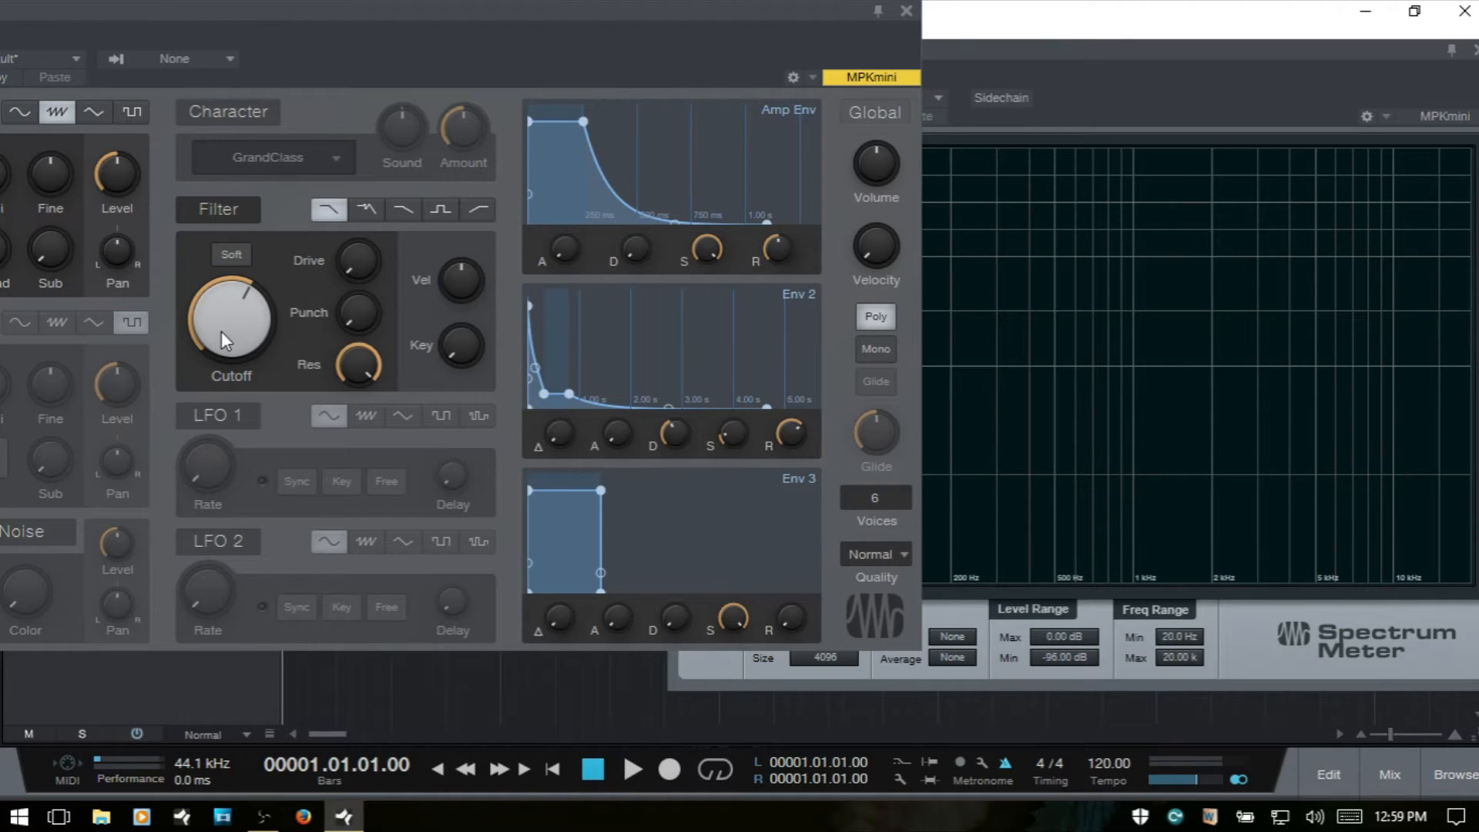
Step: Sweep the filter cutoff below and back above the middle at high resonance, and return the resonance to zero
left_click_drag(221, 331, 251, 419)
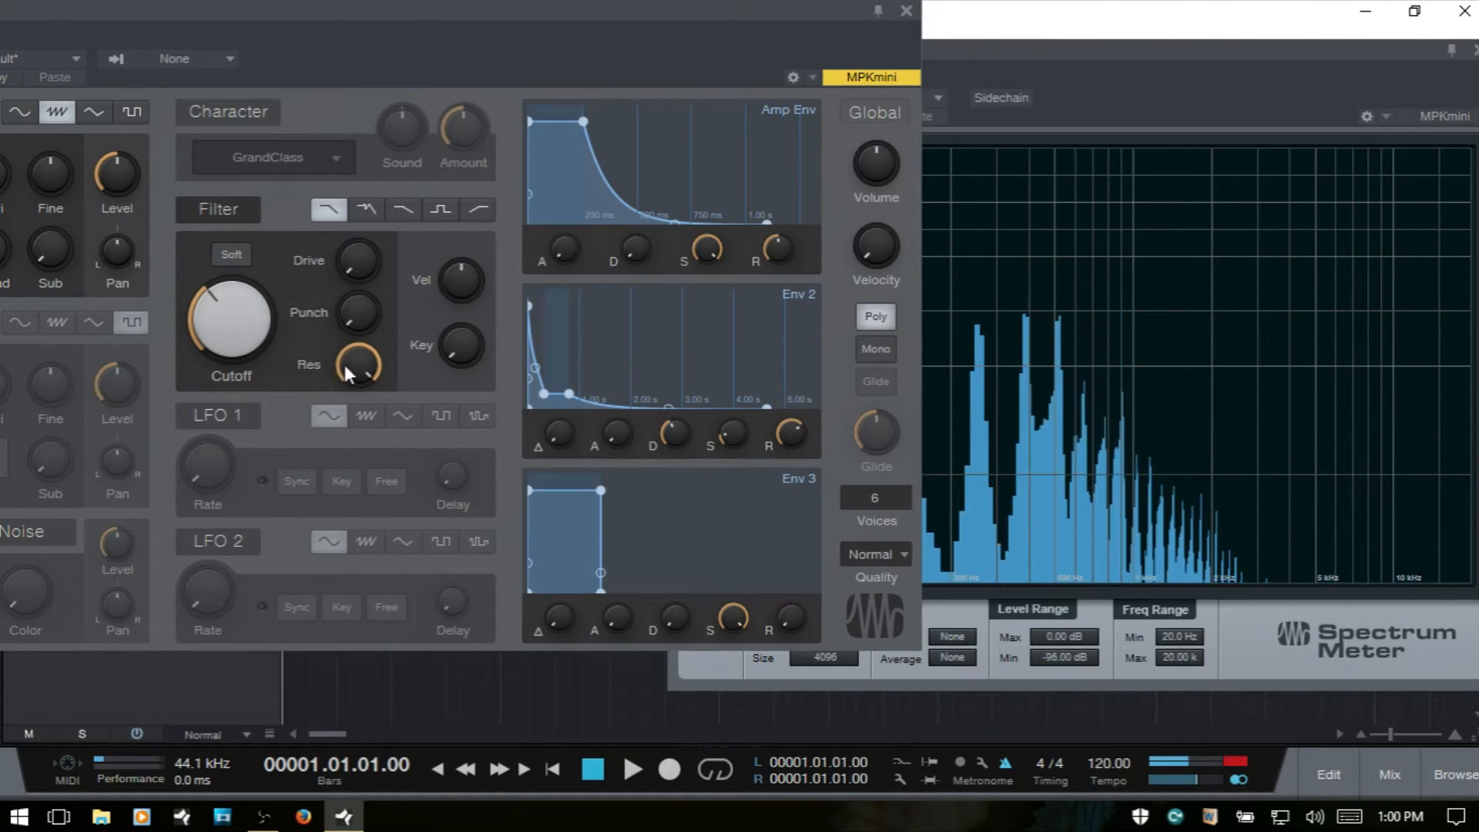
left_click_drag(344, 363, 343, 426)
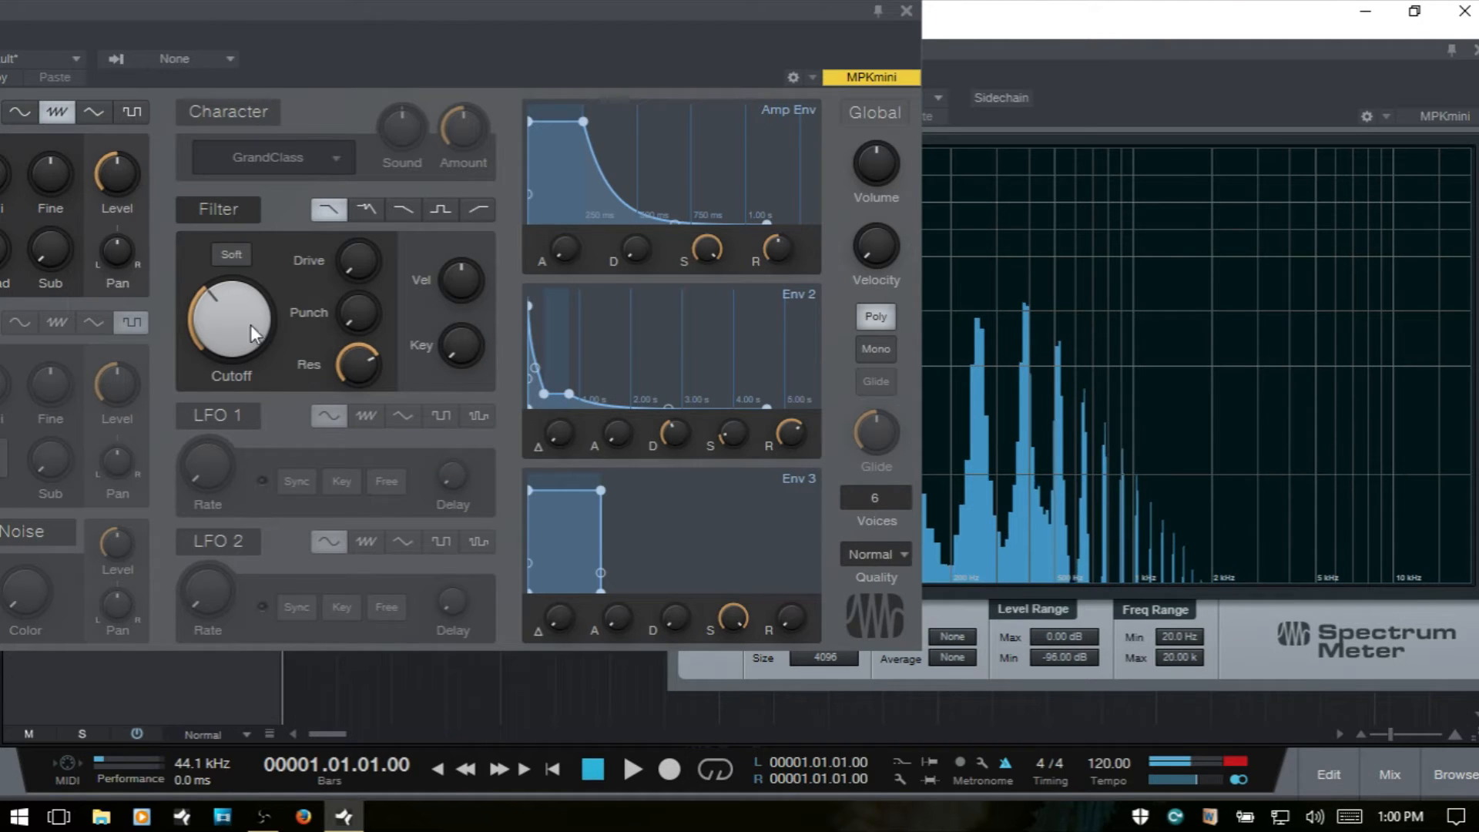
left_click_drag(251, 325, 253, 291)
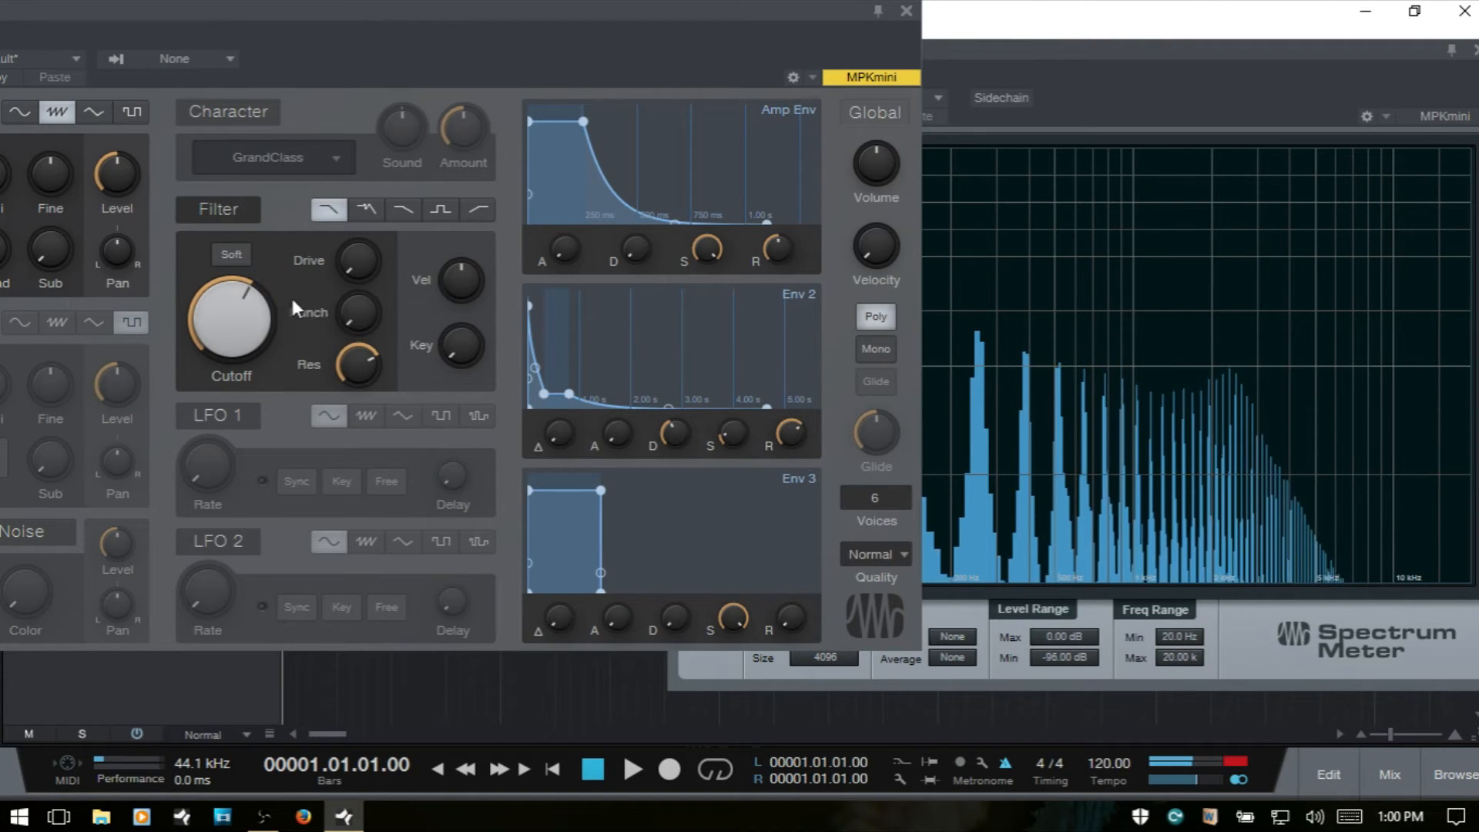
left_click_drag(367, 363, 341, 502)
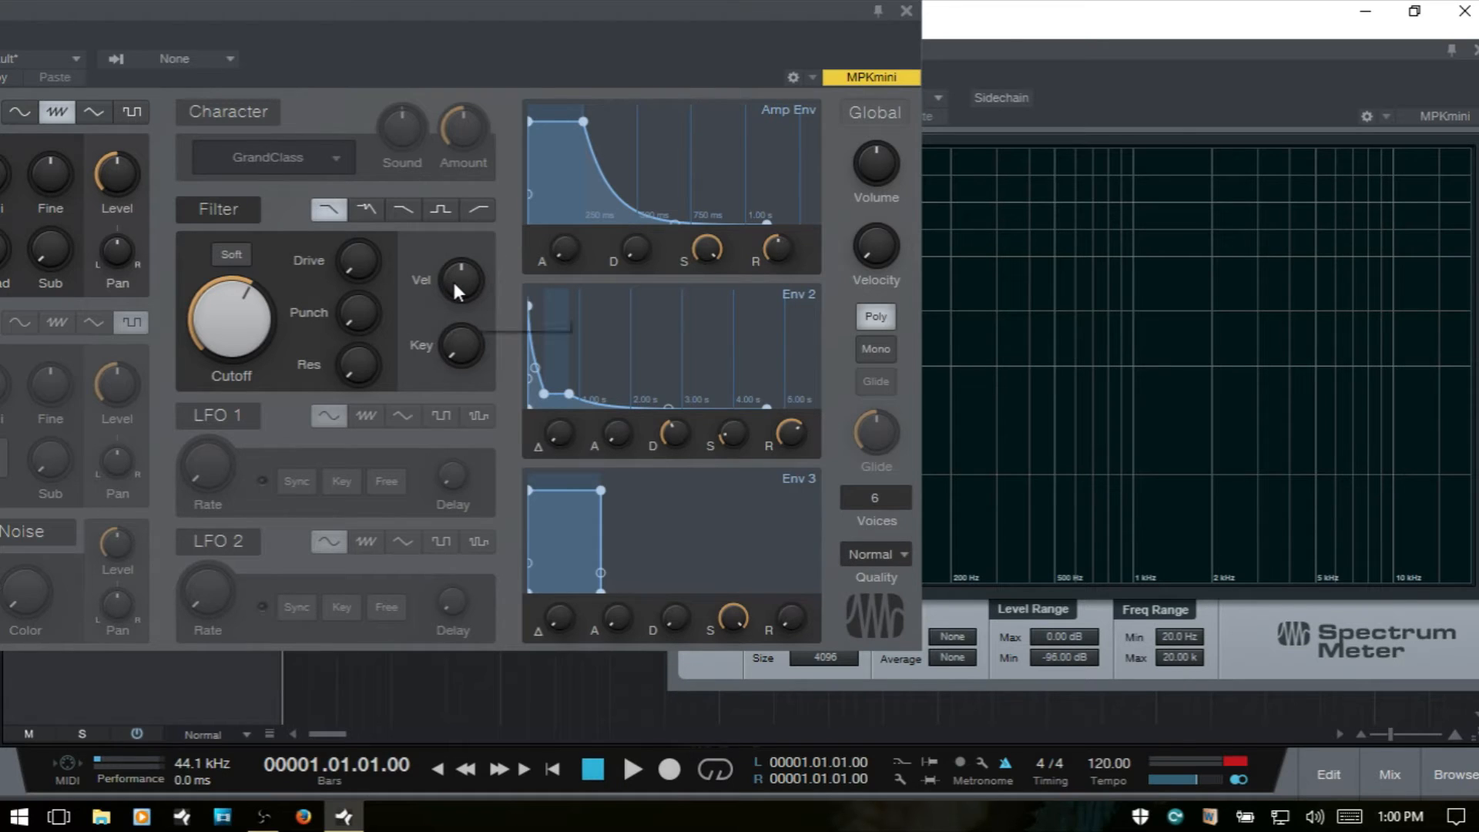
Step: Raise the filter's velocity amount to its positive maximum and lower the cutoff slightly below the middle of its range
mouse_move(452, 279)
left_click_drag(460, 285, 499, 181)
mouse_move(450, 287)
left_click_drag(219, 302, 229, 348)
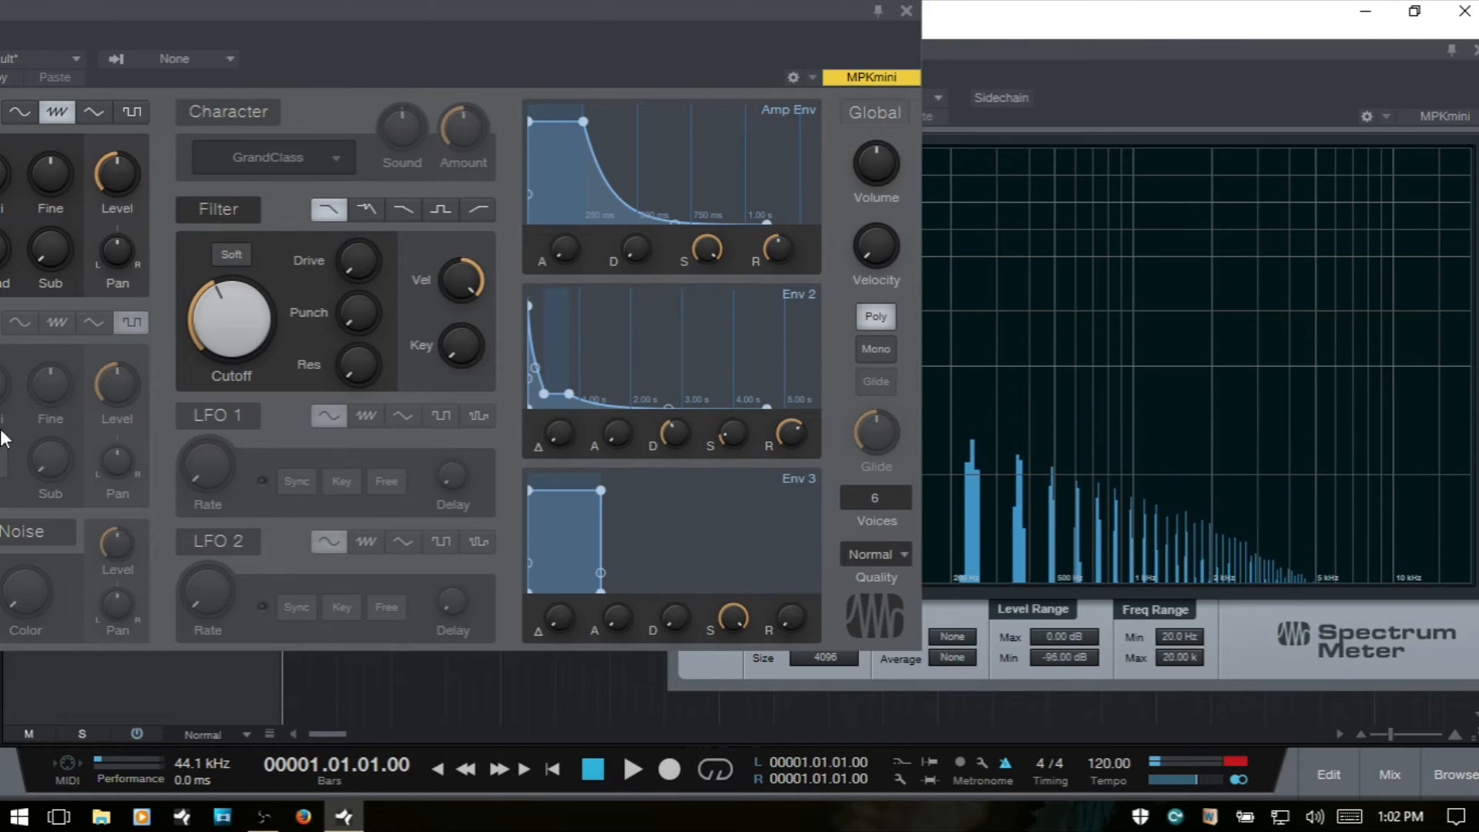
Step: Try the filter's velocity amount at its negative maximum, recentre it, and set the cutoff slightly above the middle of its range
left_click_drag(451, 271, 510, 606)
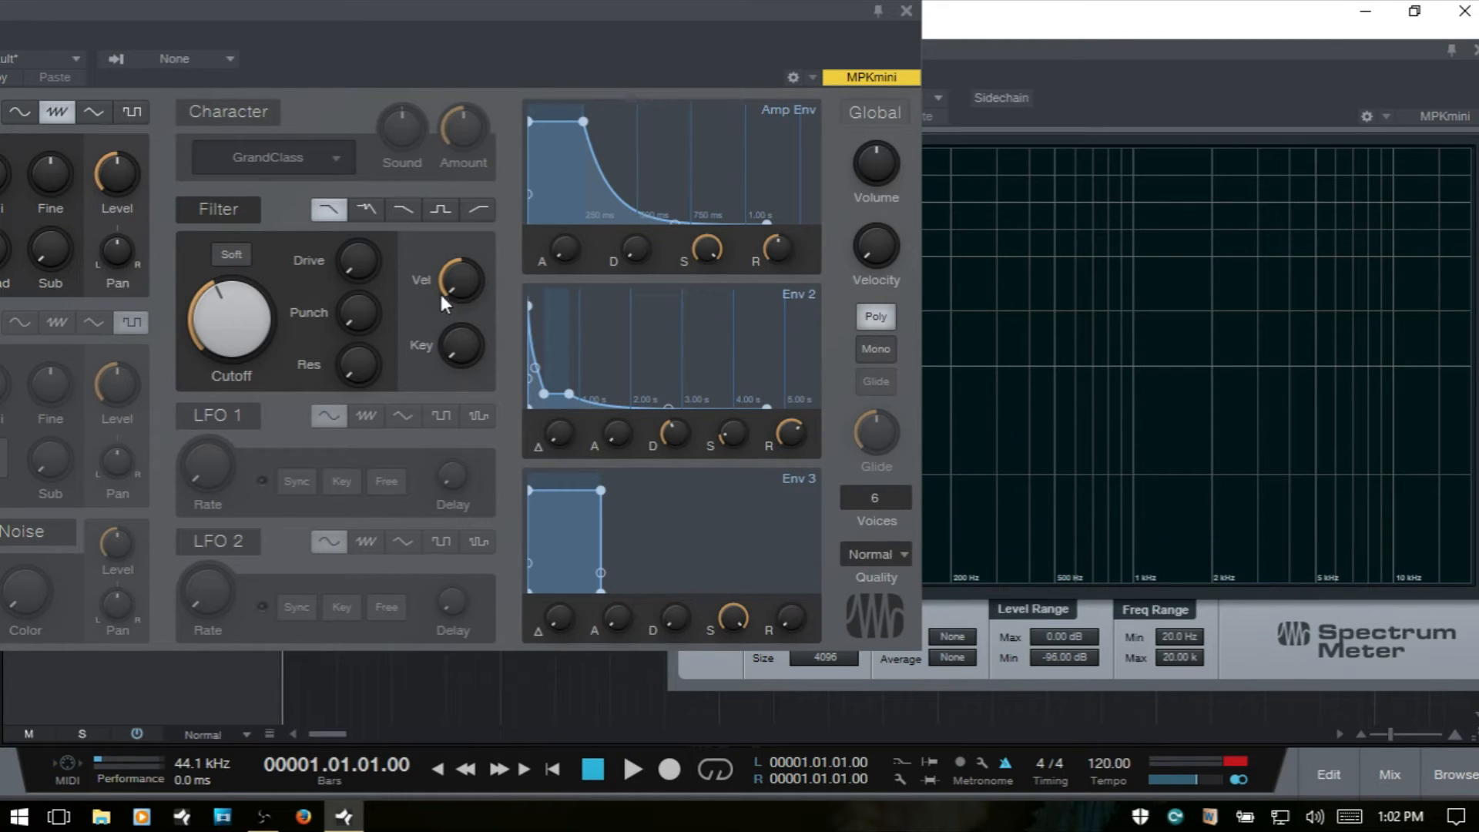
left_click_drag(461, 287, 454, 240)
left_click_drag(256, 337, 254, 299)
Step: Compare the filter's Key tracking at its maximum and at 0.0 %, leaving it at zero
mouse_move(456, 343)
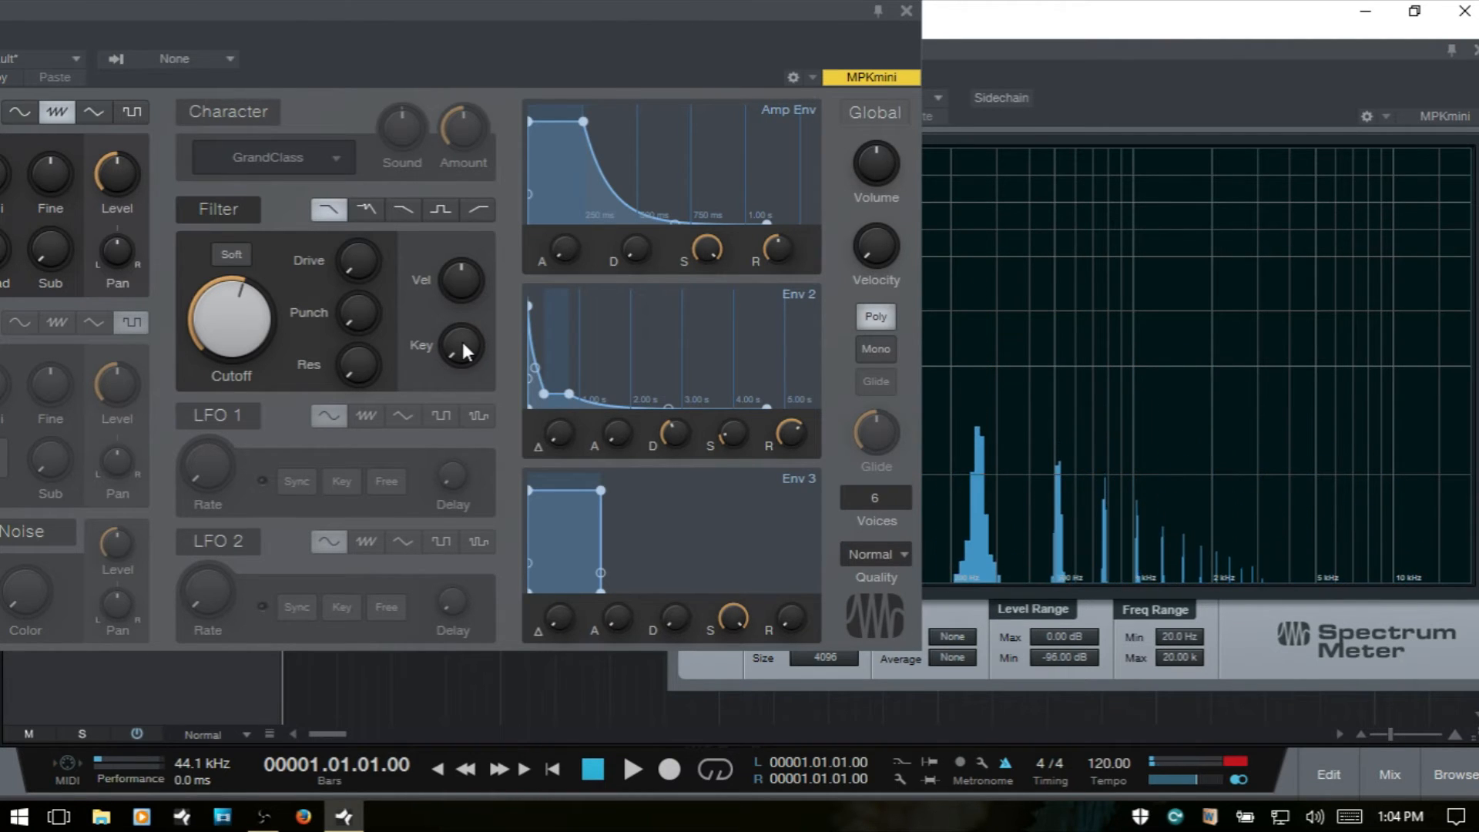
left_click_drag(459, 346, 465, 42)
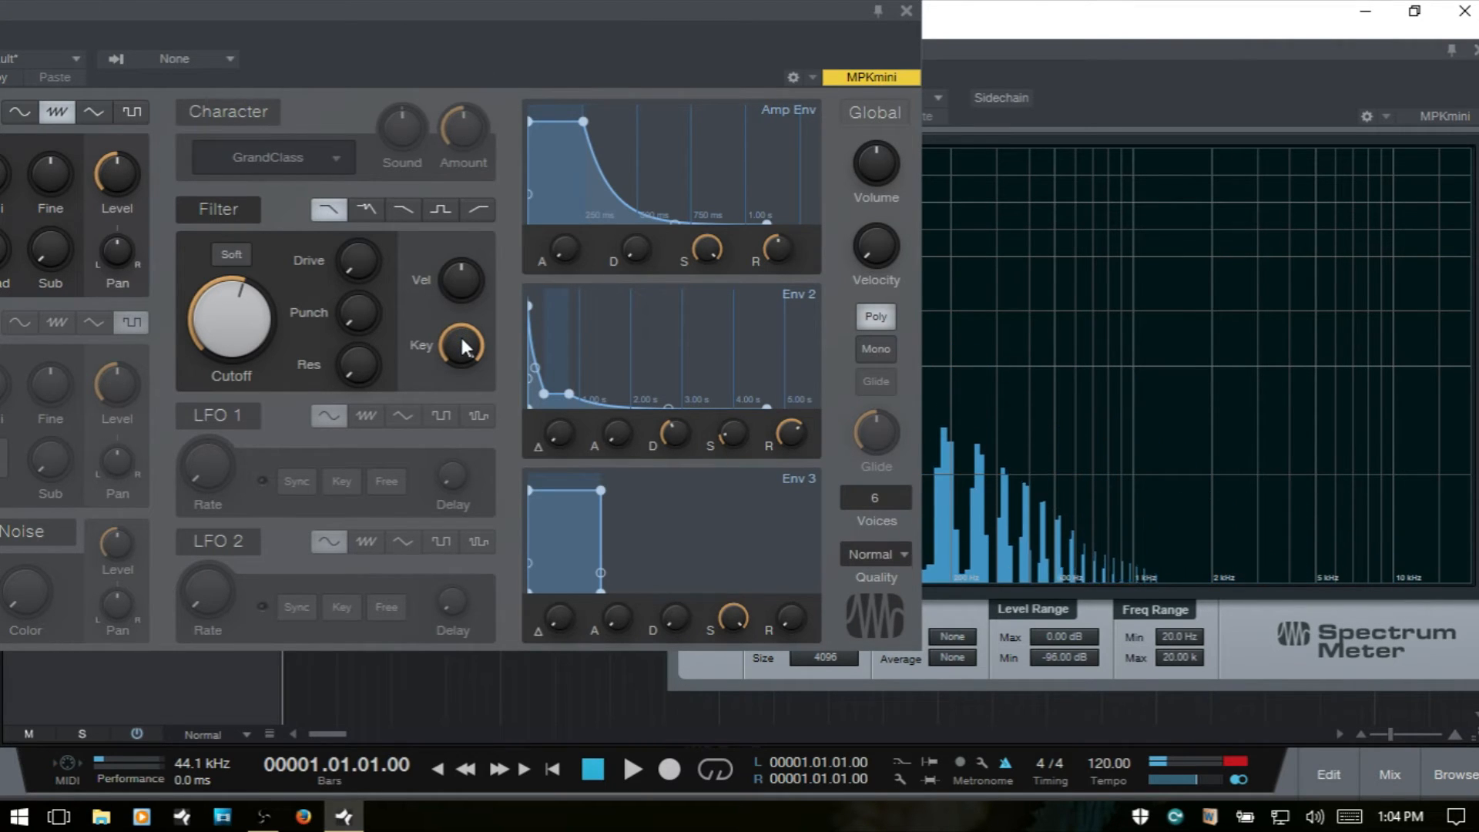
mouse_move(464, 347)
left_click_drag(465, 347, 472, 660)
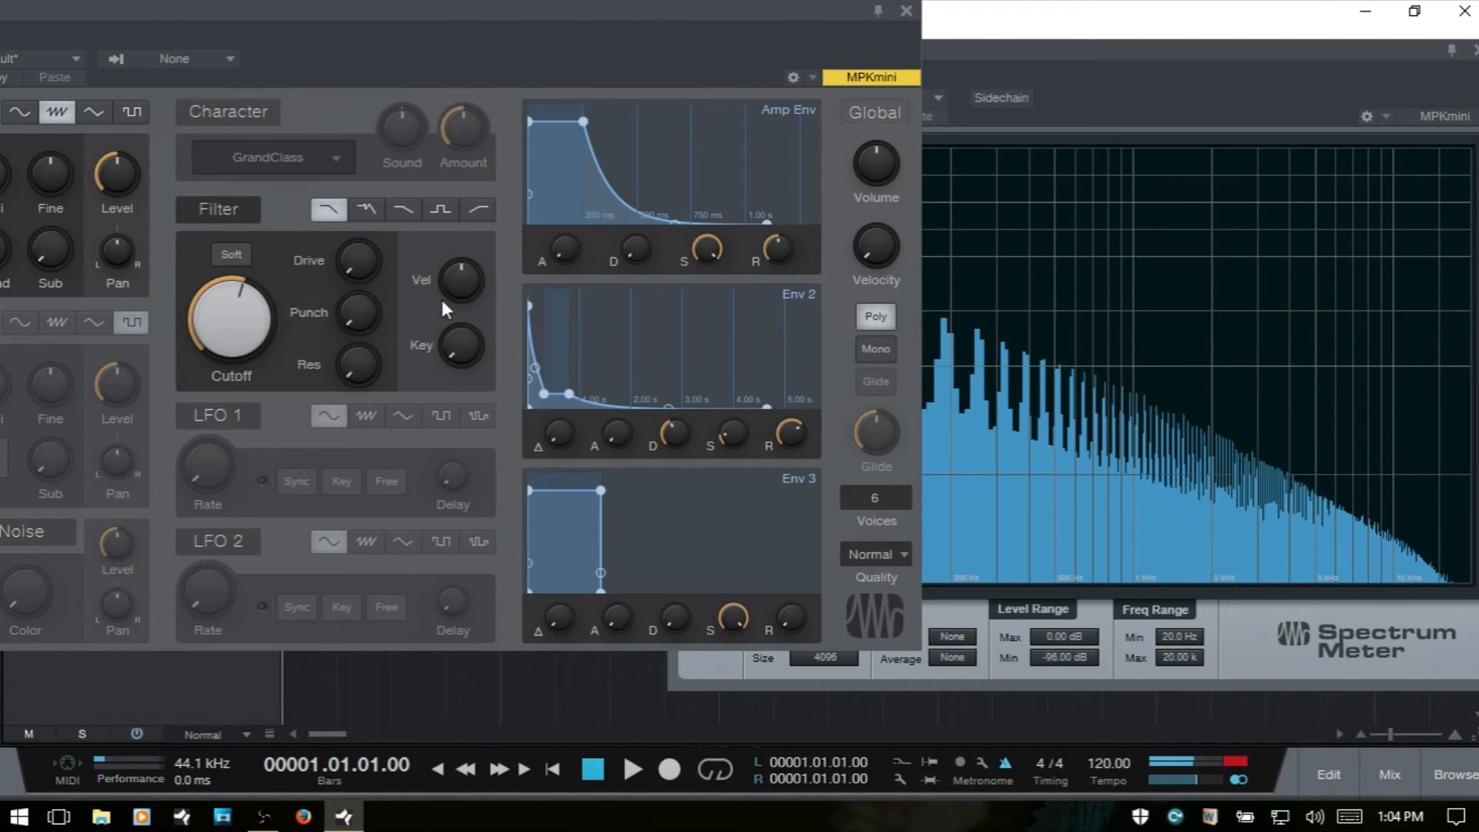
mouse_move(451, 349)
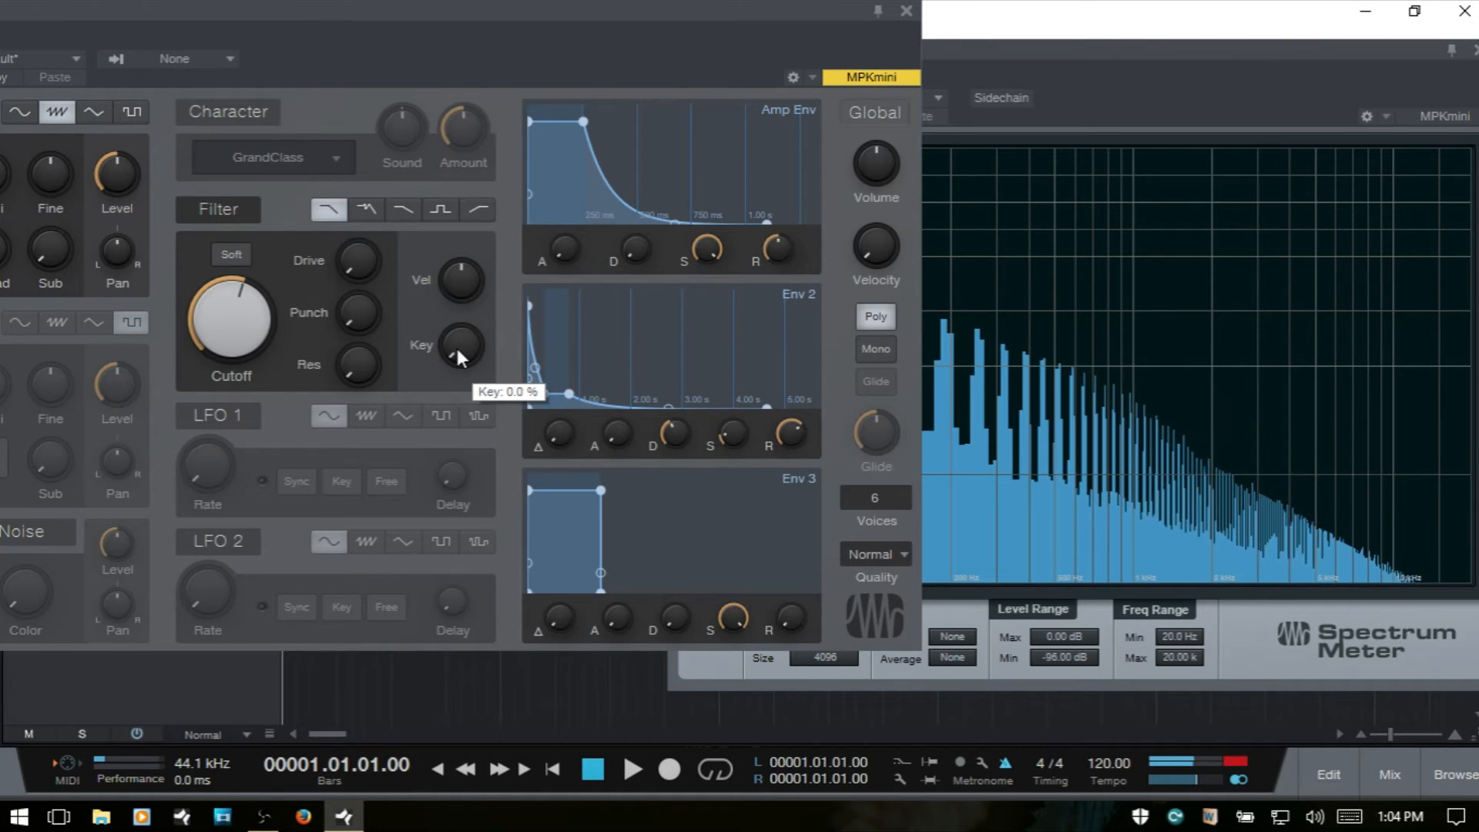
left_click_drag(459, 356, 473, 67)
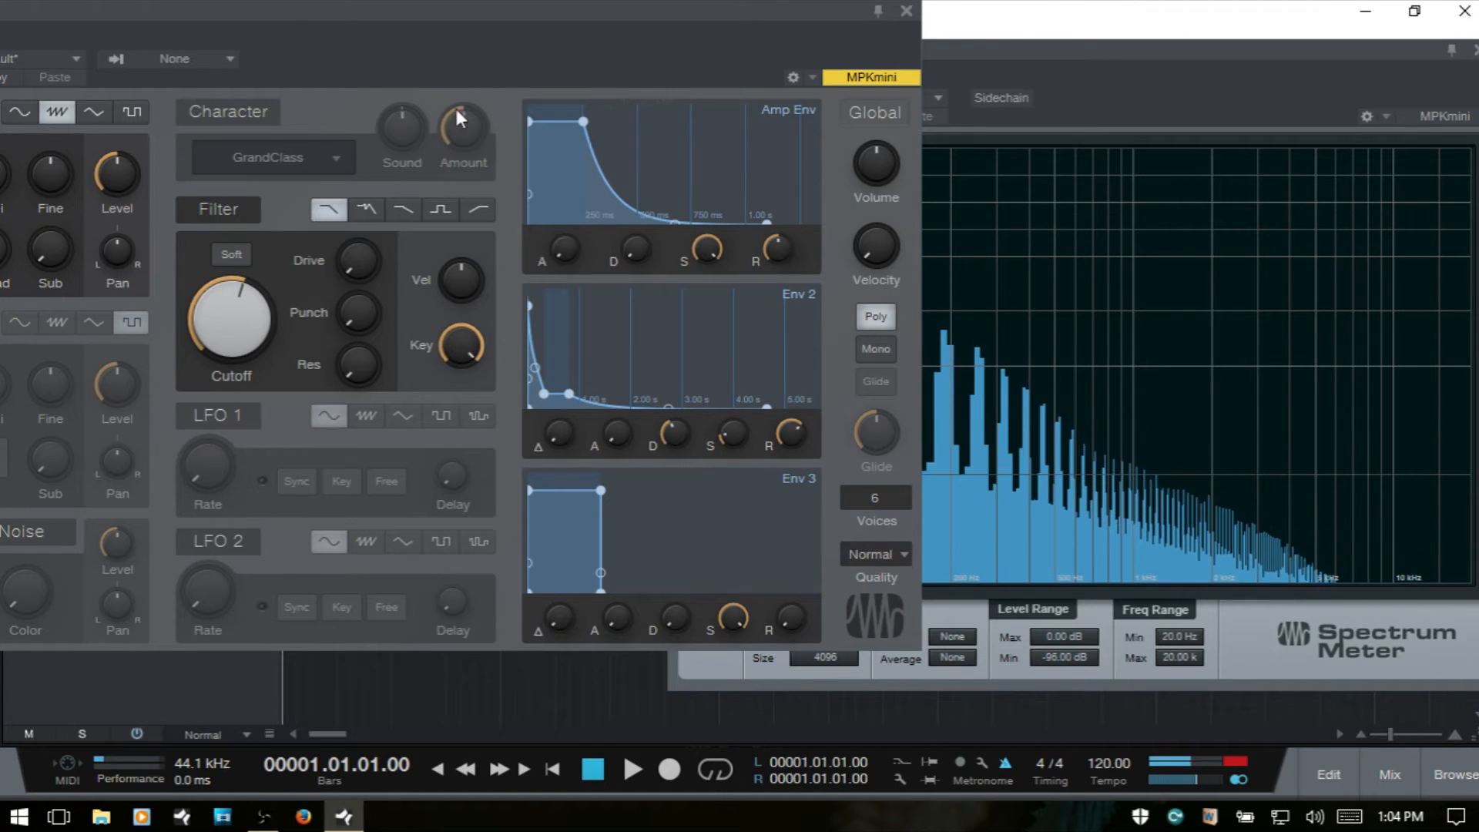
left_click_drag(463, 343, 464, 562)
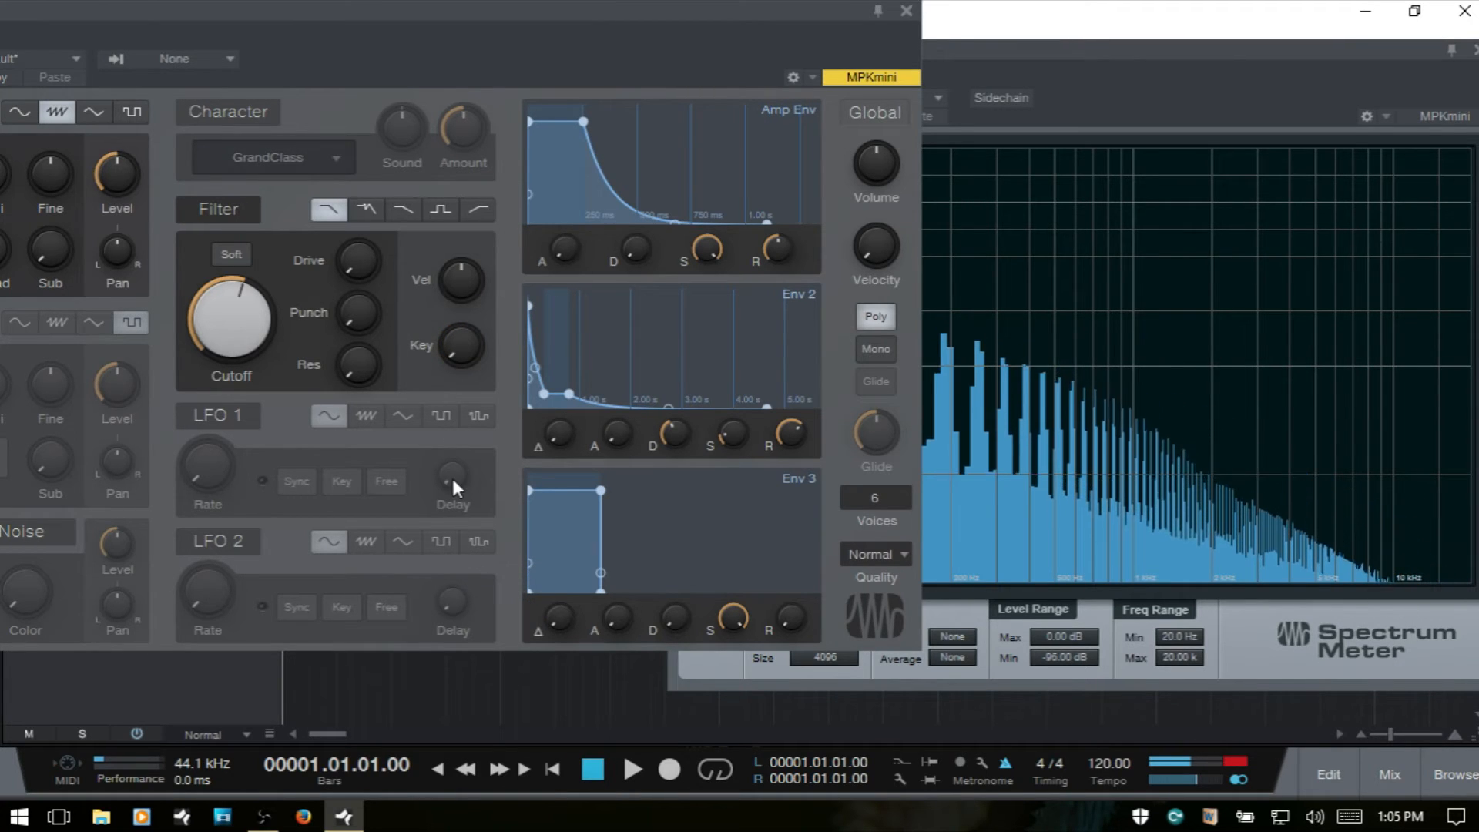
Step: Turn off the Filter section and close the Spectrum Meter so the full Mai Tai instrument can be shown
mouse_move(446, 464)
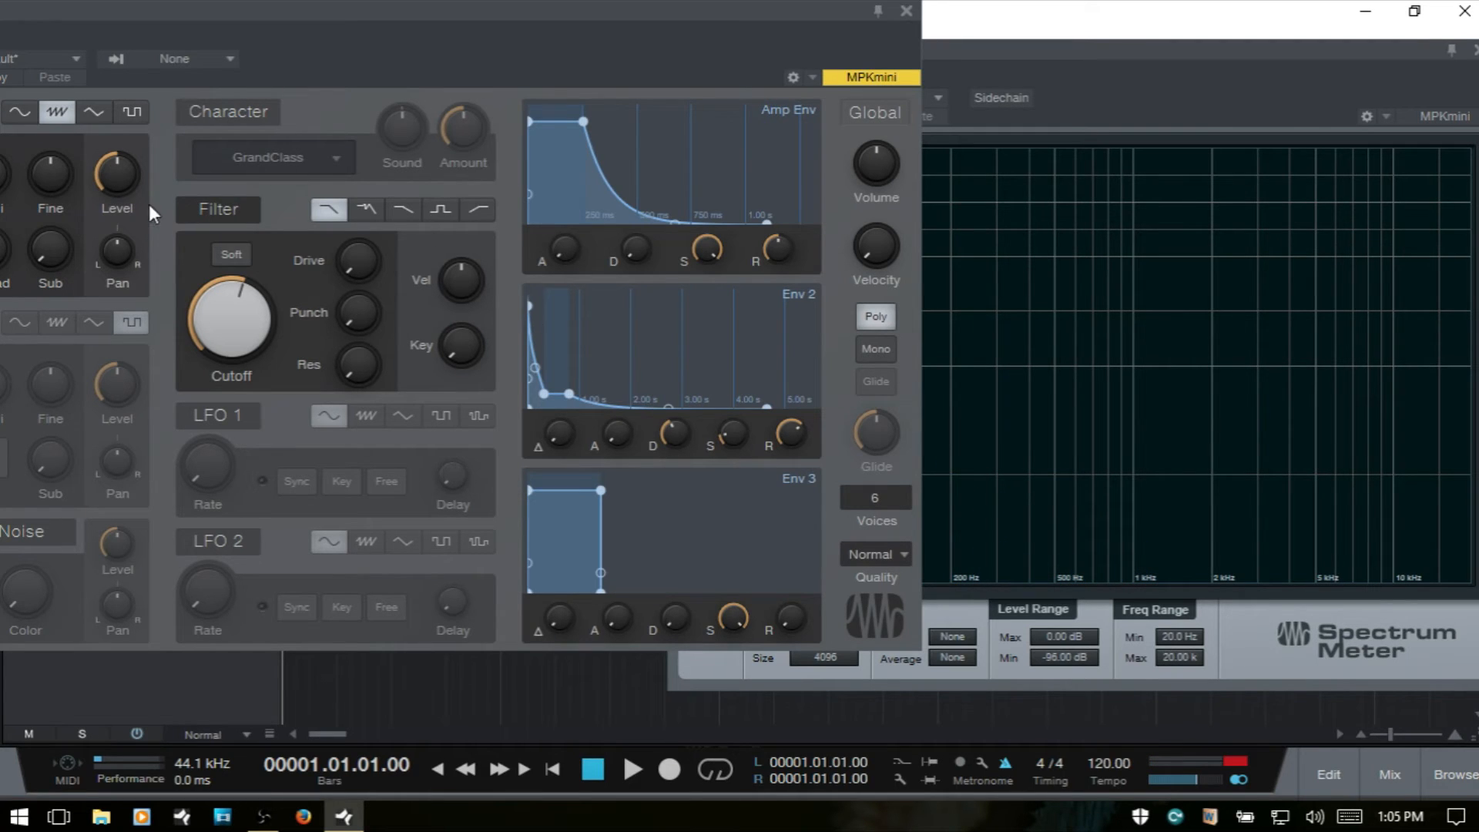
left_click(210, 206)
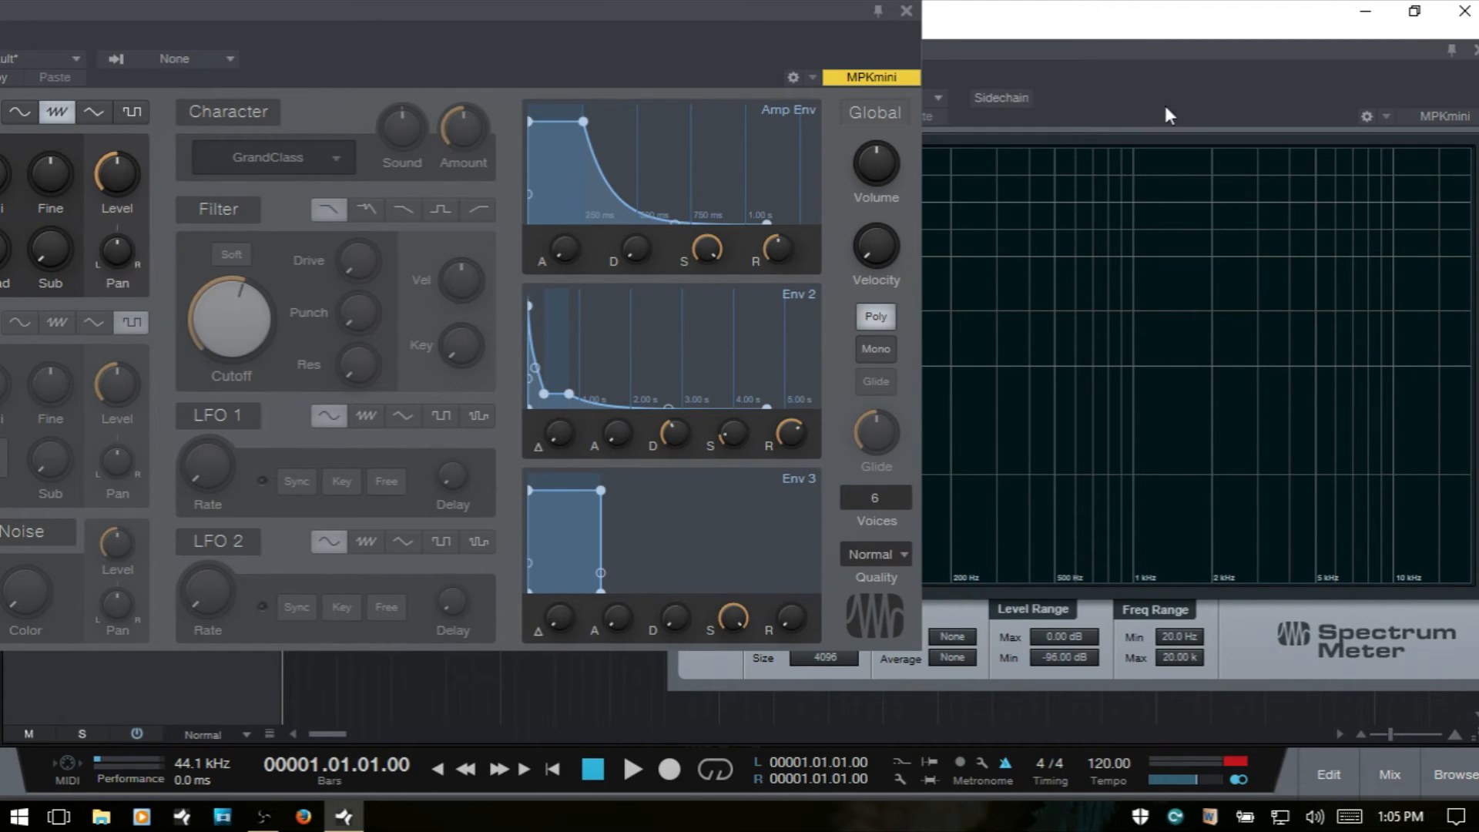
left_click_drag(1200, 65, 1152, 53)
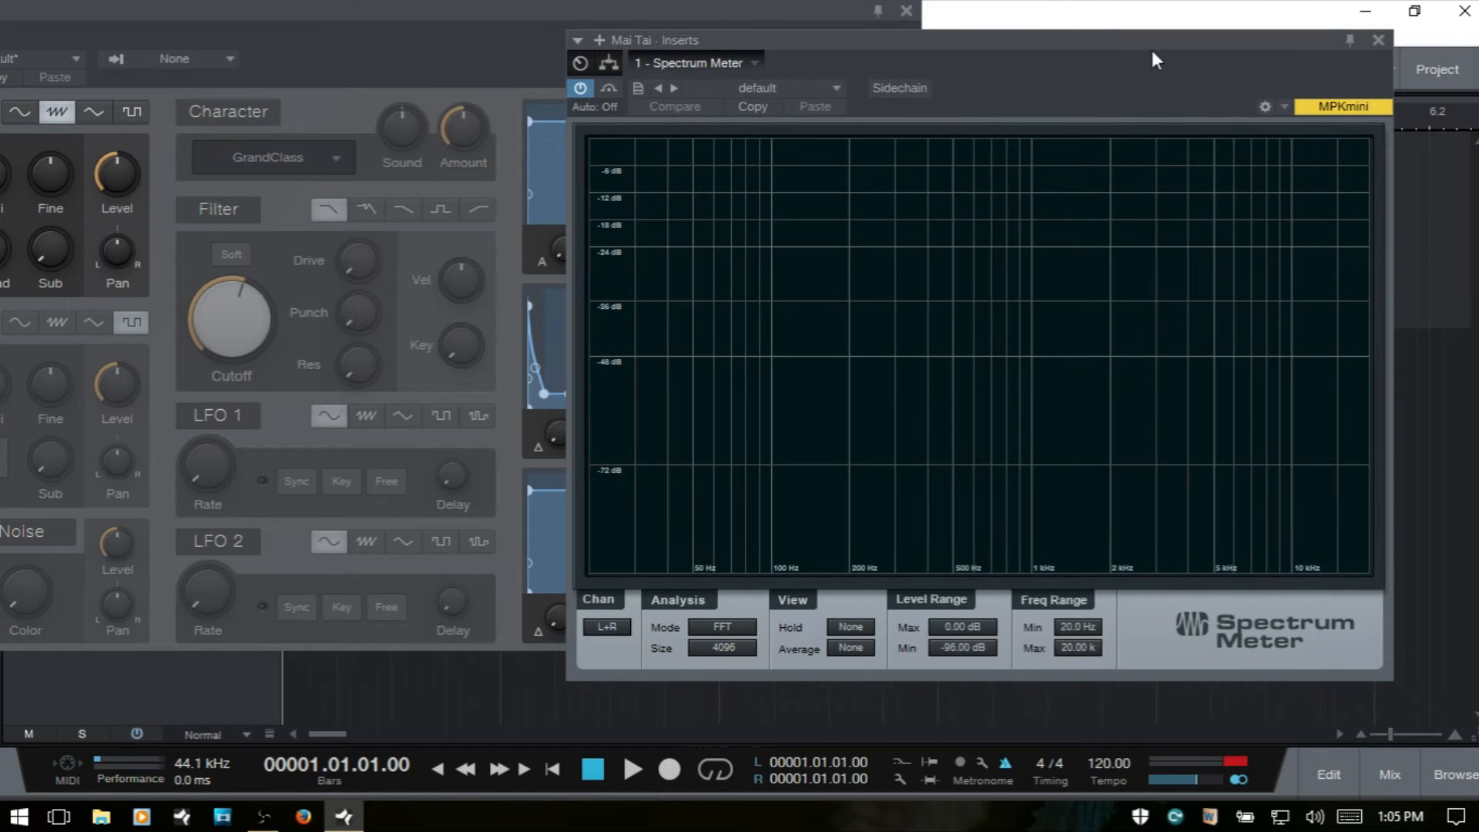
left_click(1377, 38)
left_click_drag(191, 8, 524, 43)
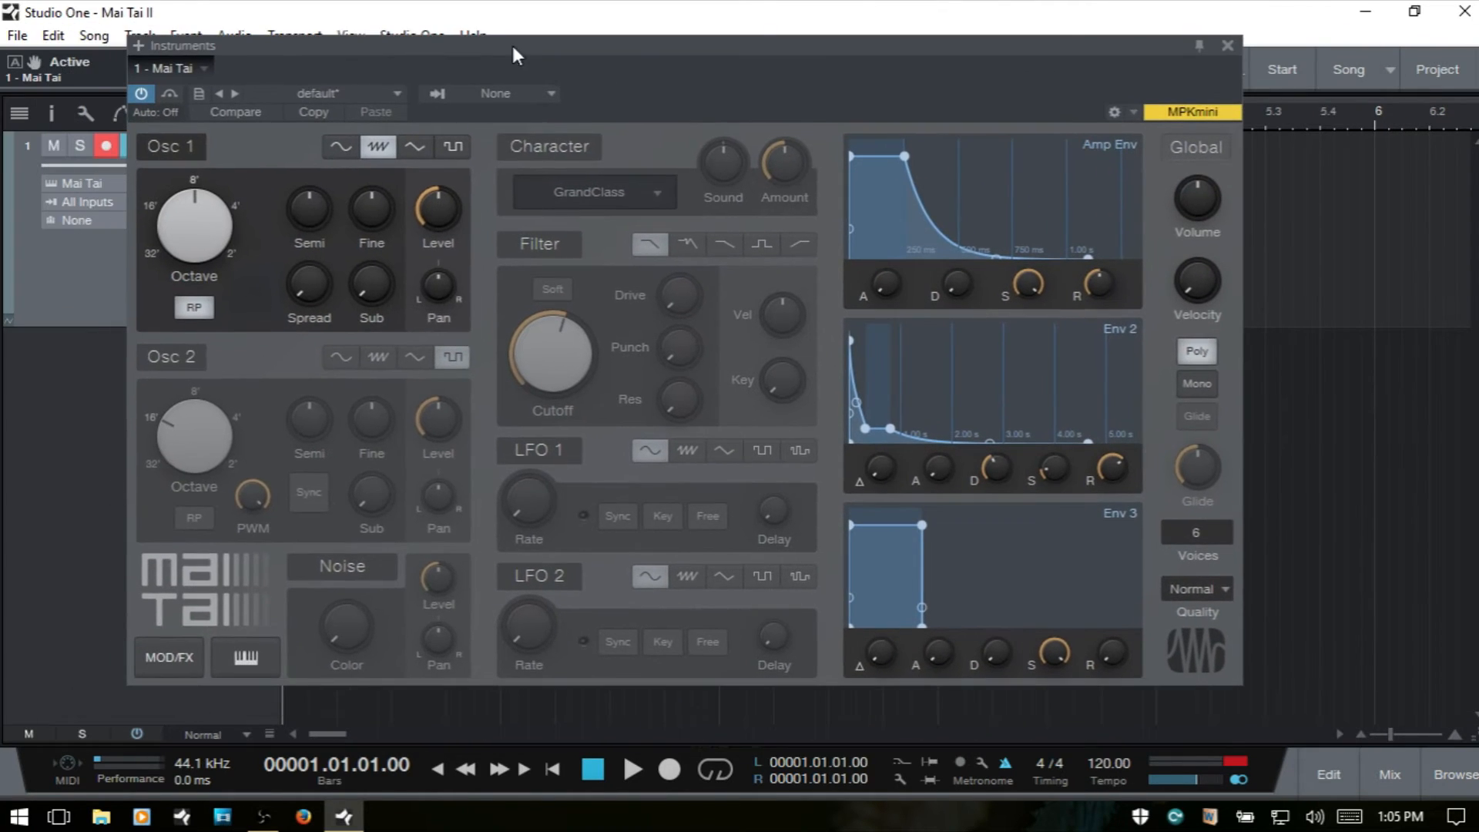
Step: Turn on LFO 1 and open the modulation matrix on its Mod A slots
left_click(548, 452)
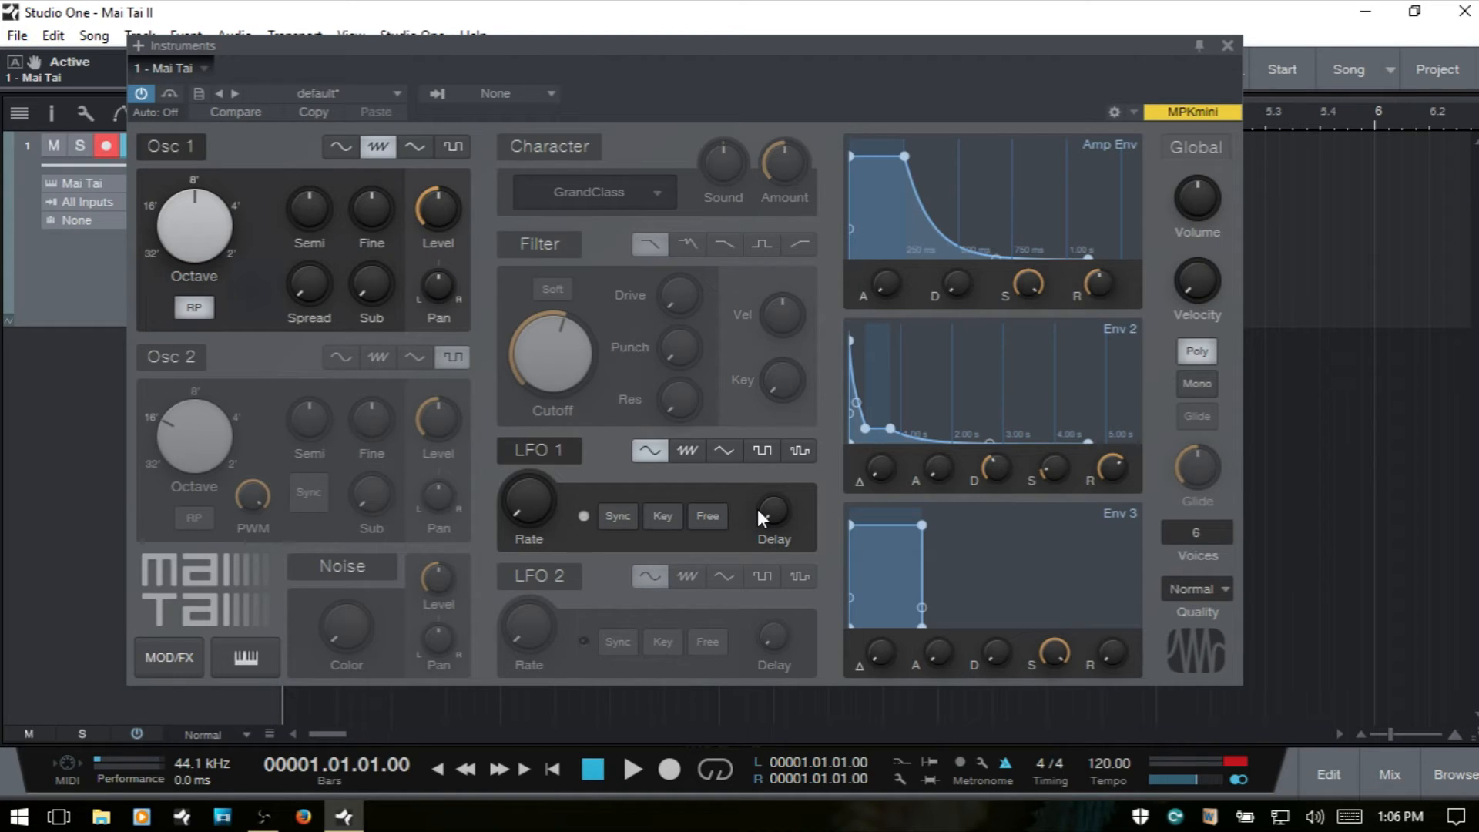
left_click_drag(655, 61, 715, 20)
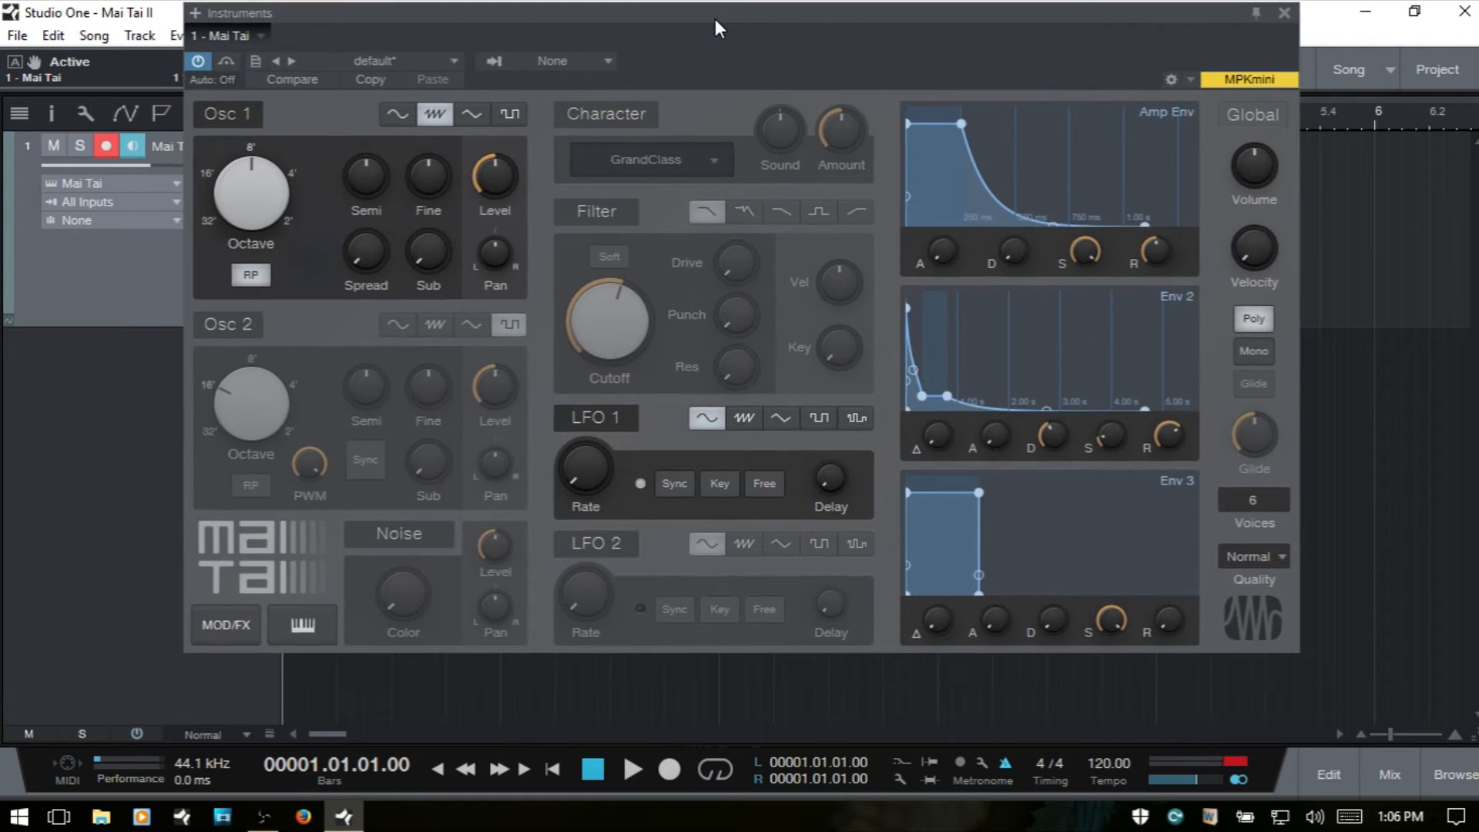
left_click(226, 625)
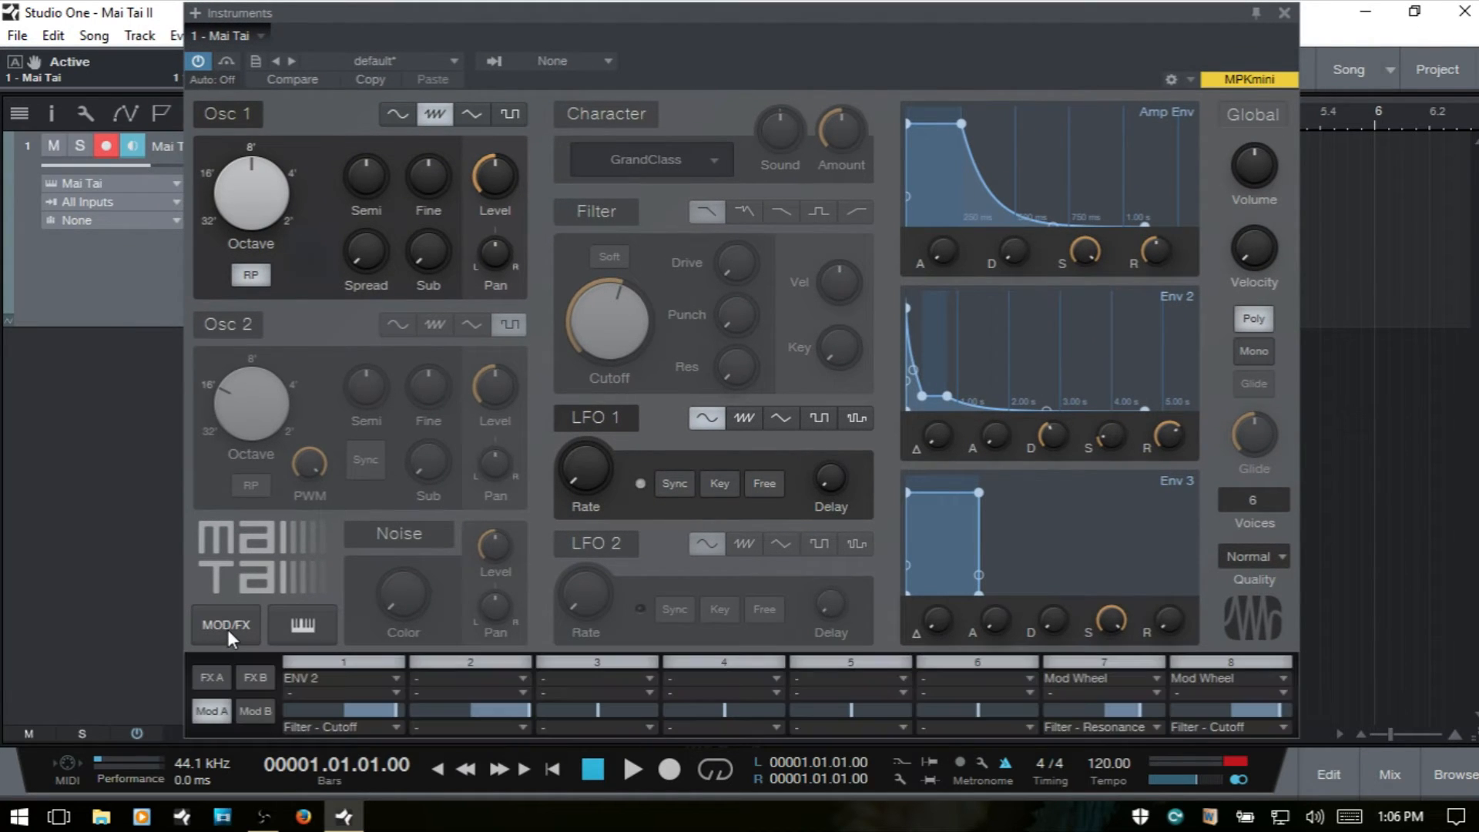
left_click(255, 711)
left_click(203, 711)
Step: Clear the Mod Wheel source from modulation slots 7 and 8
left_click(1105, 675)
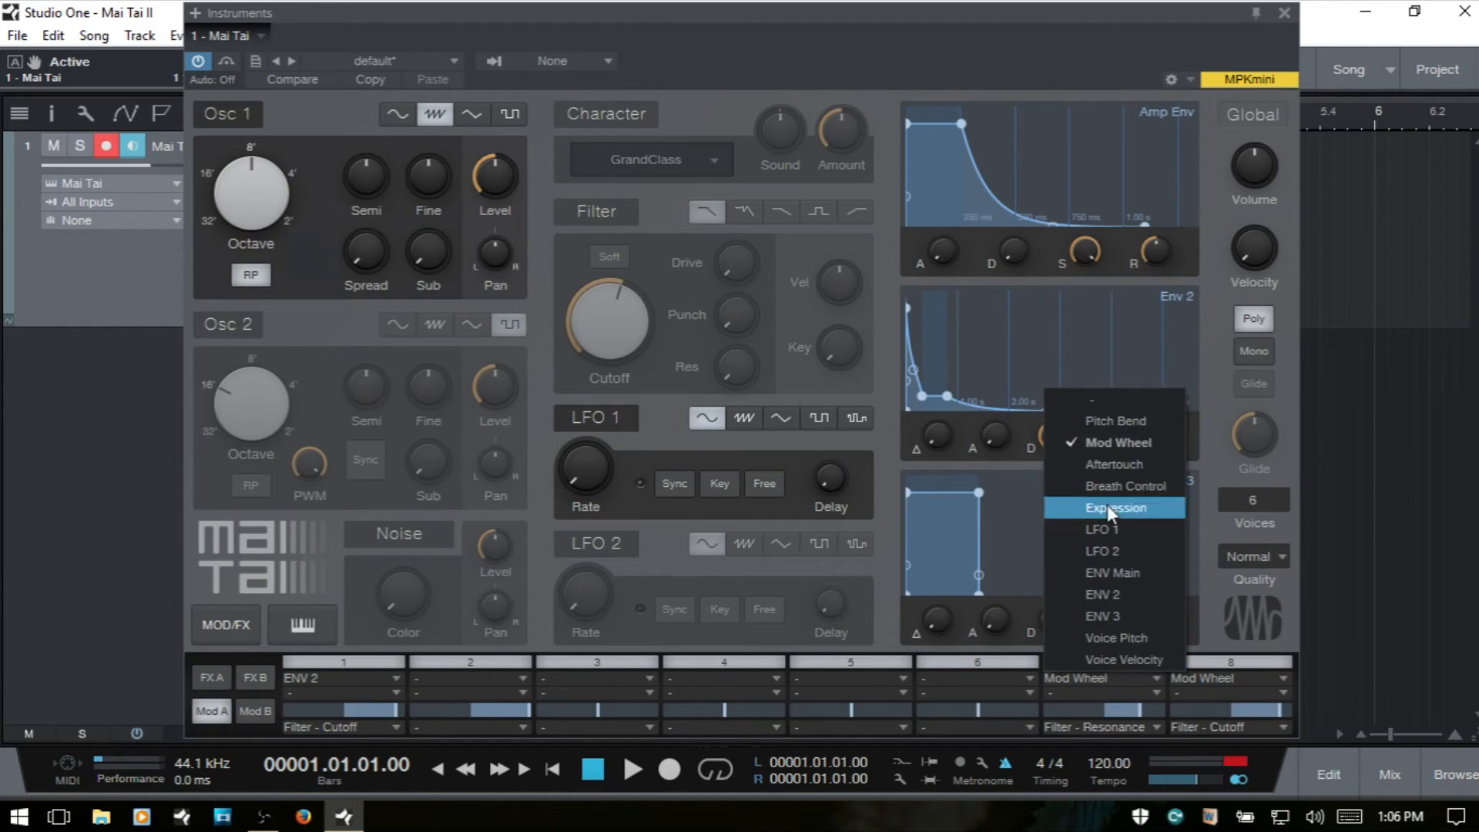
left_click(1099, 401)
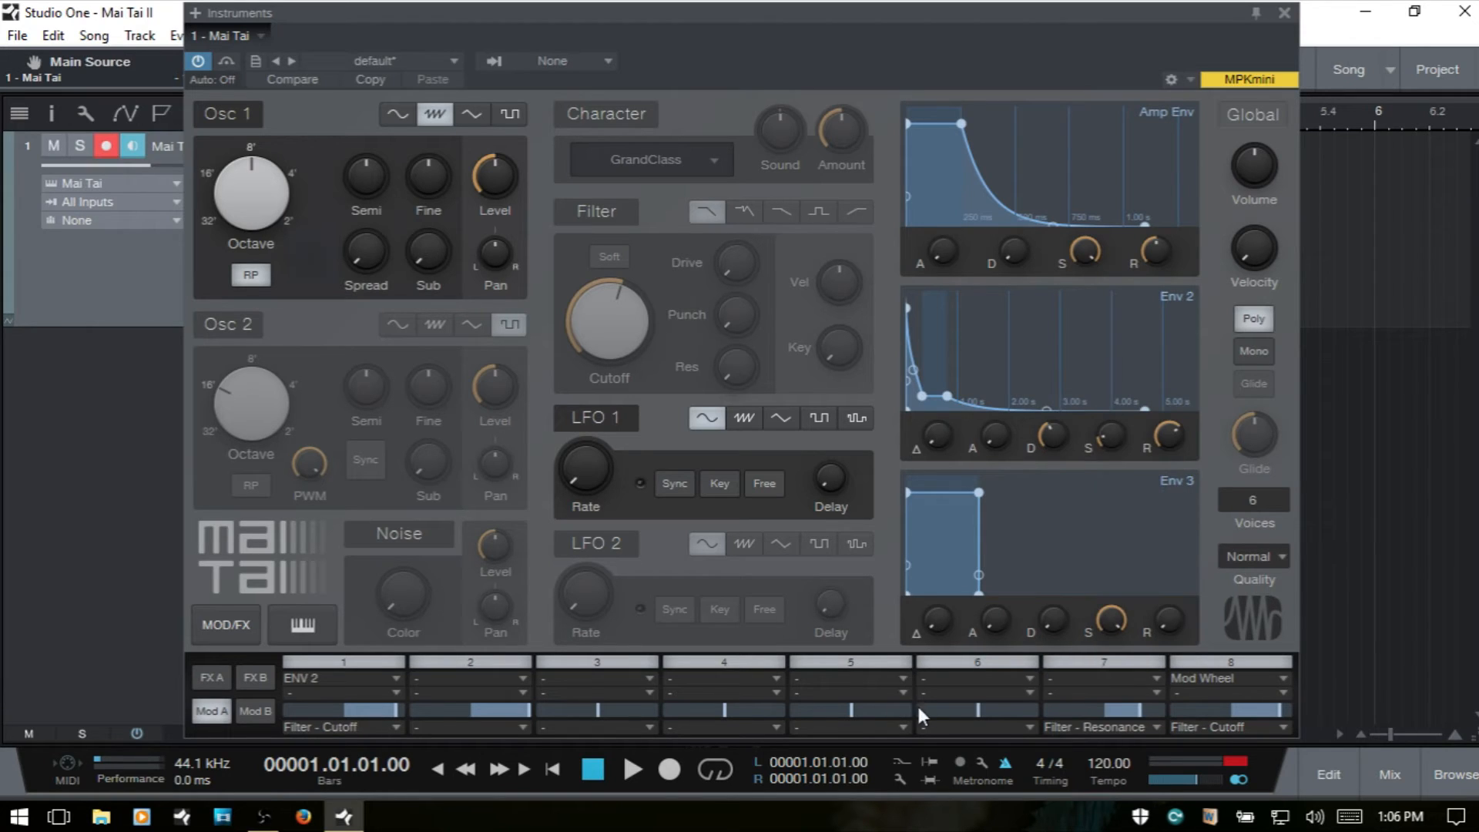
left_click(1232, 660)
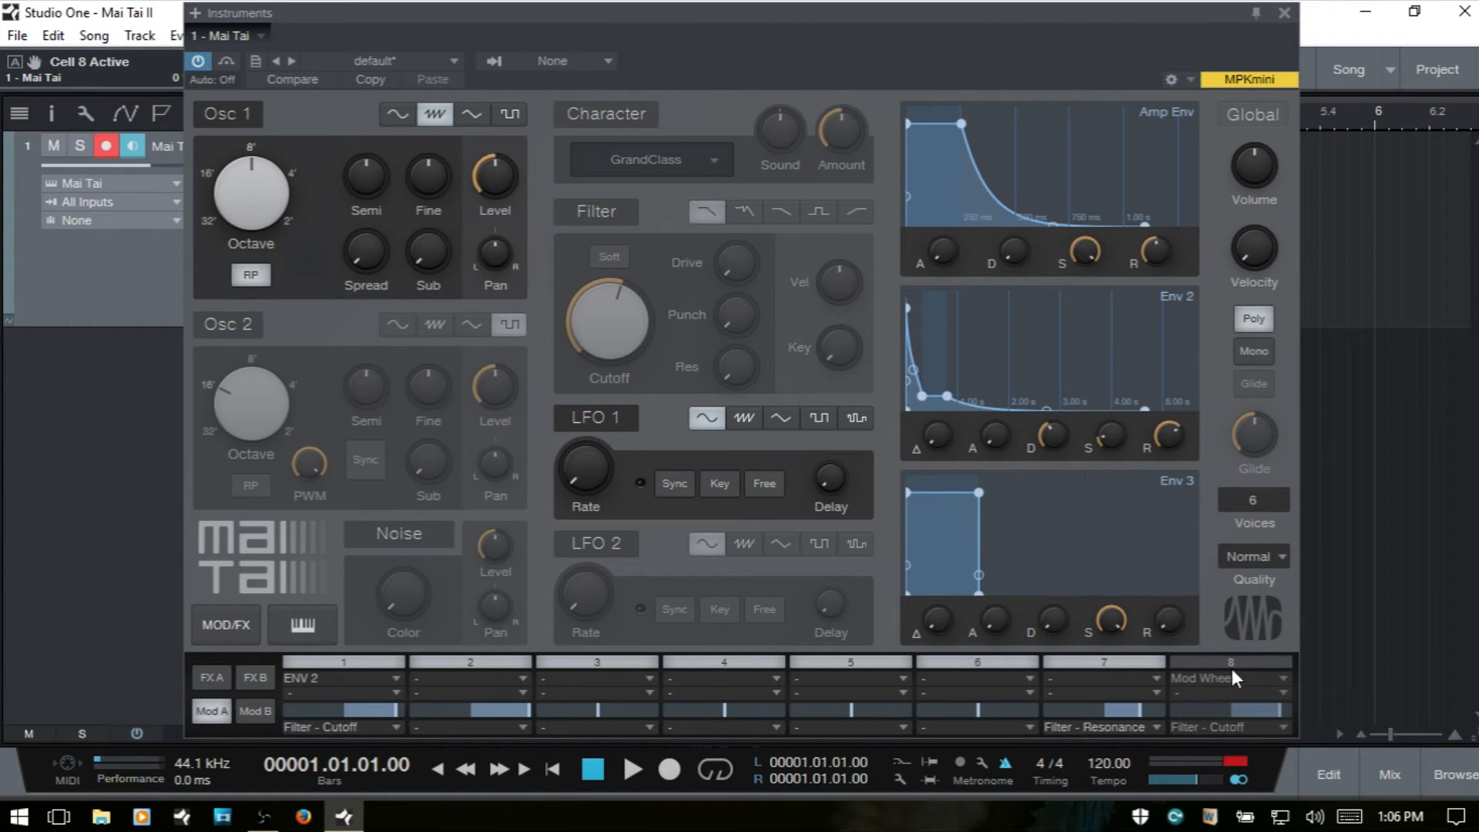
left_click(1232, 664)
left_click(1279, 678)
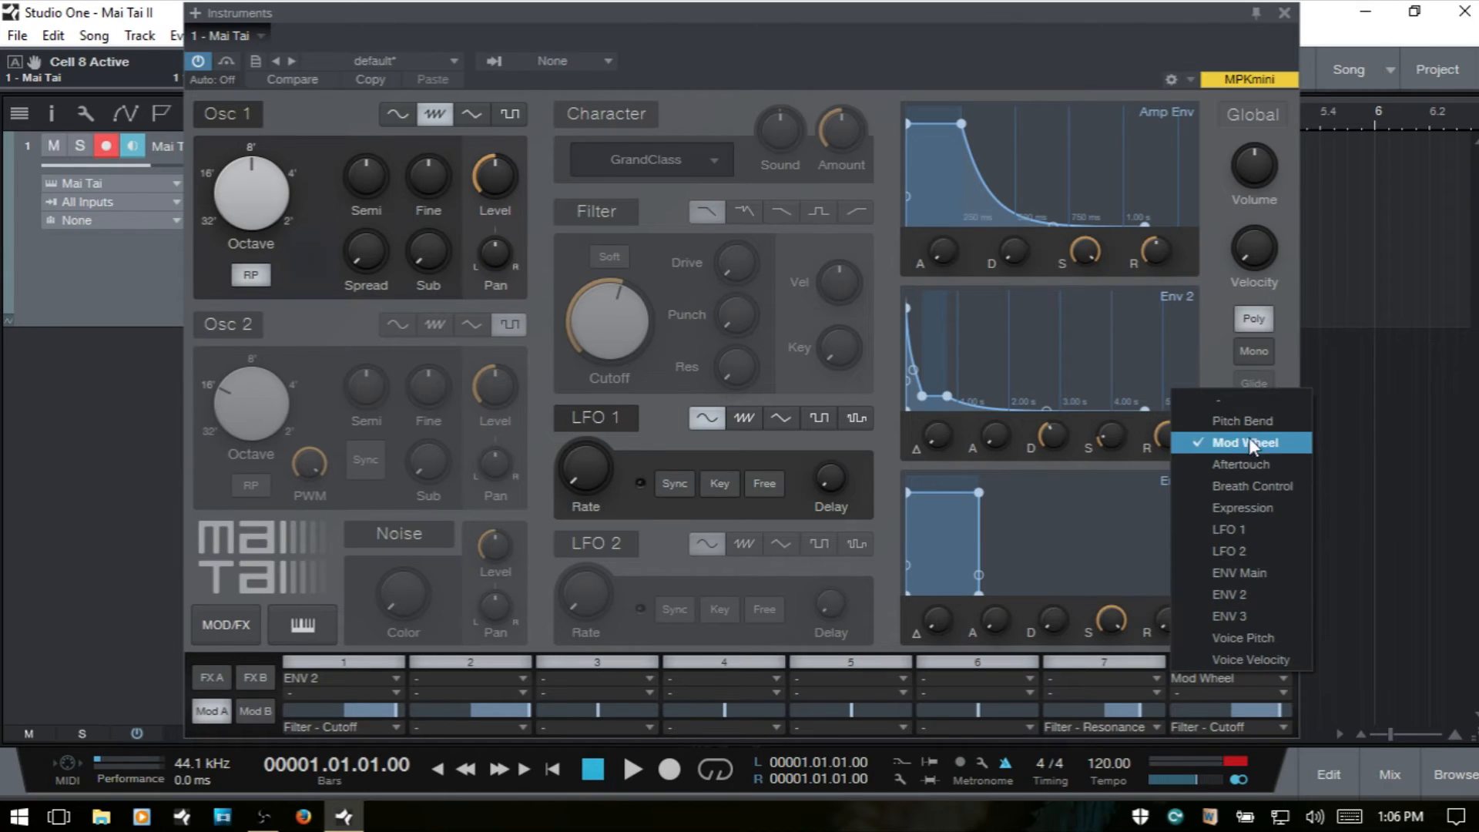
left_click(1239, 405)
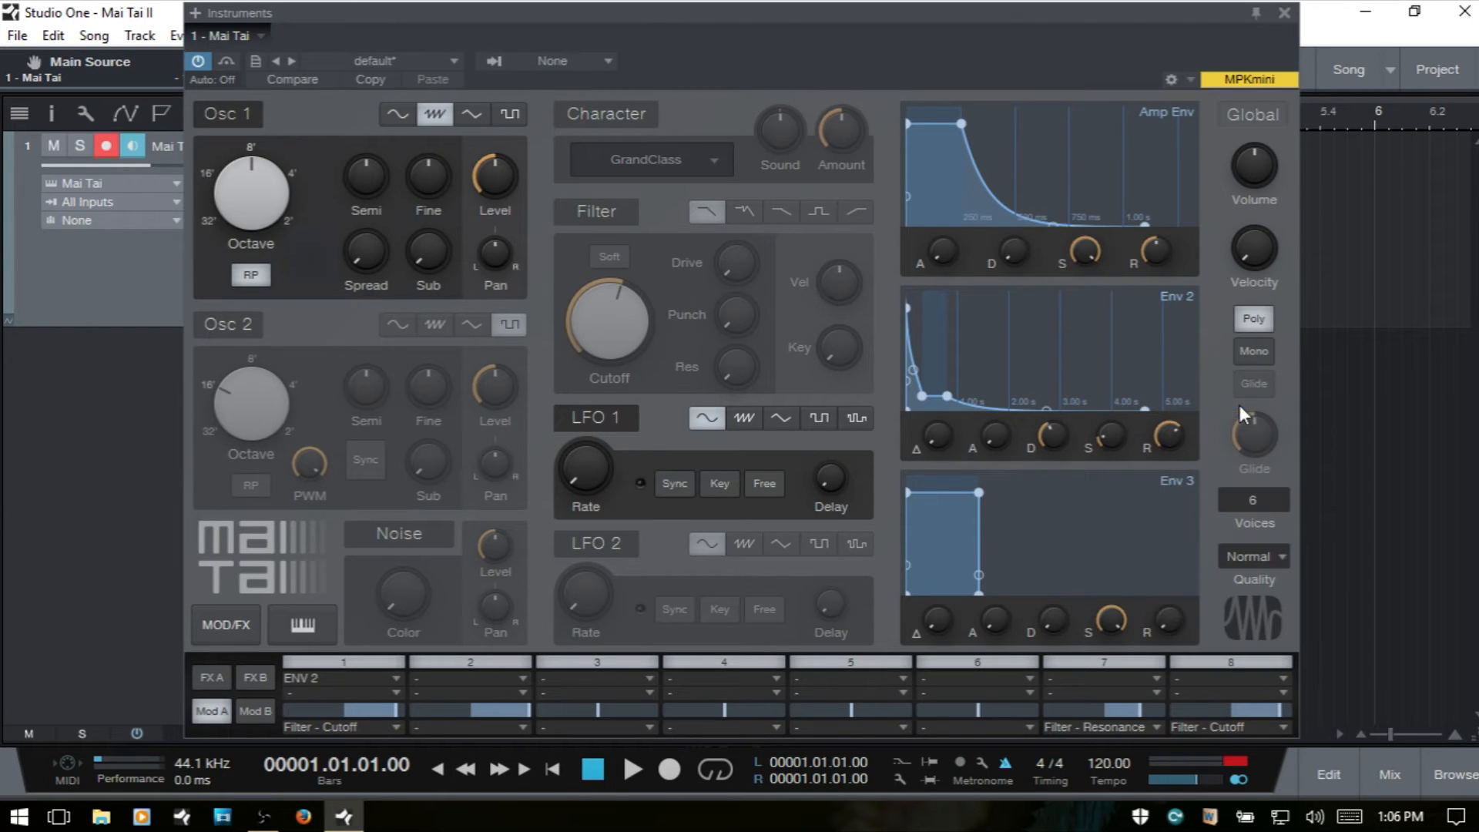
Step: Clear the Filter - Cutoff target from modulation slot 8 and the Filter - Resonance target from slot 7
left_click(1207, 724)
left_click(1288, 12)
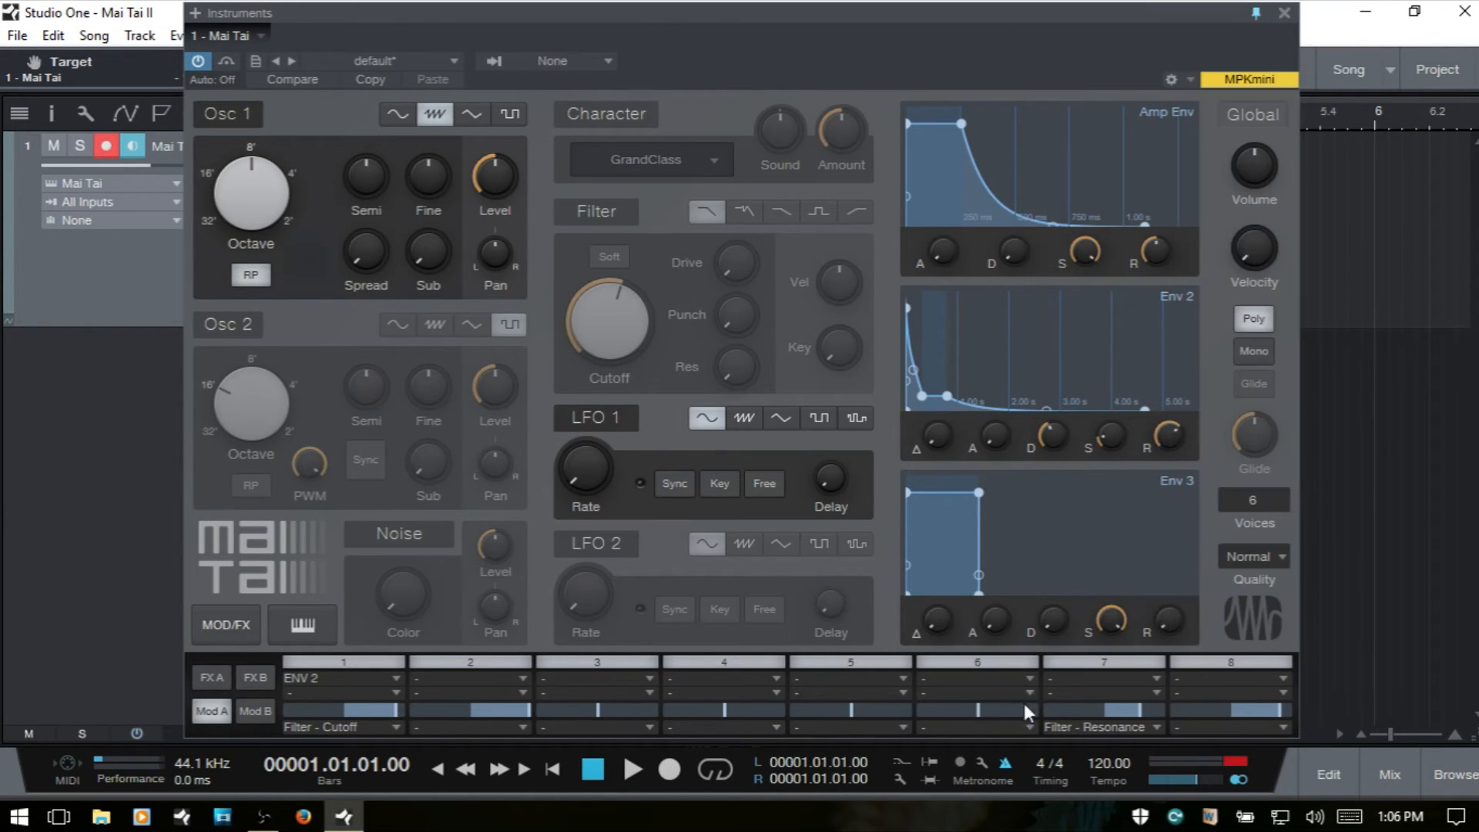
left_click(1093, 724)
left_click(1104, 12)
Step: Reset the modulation amounts of slots 7, 8, 2 and 1 to 0.0 %
double_click(1112, 711)
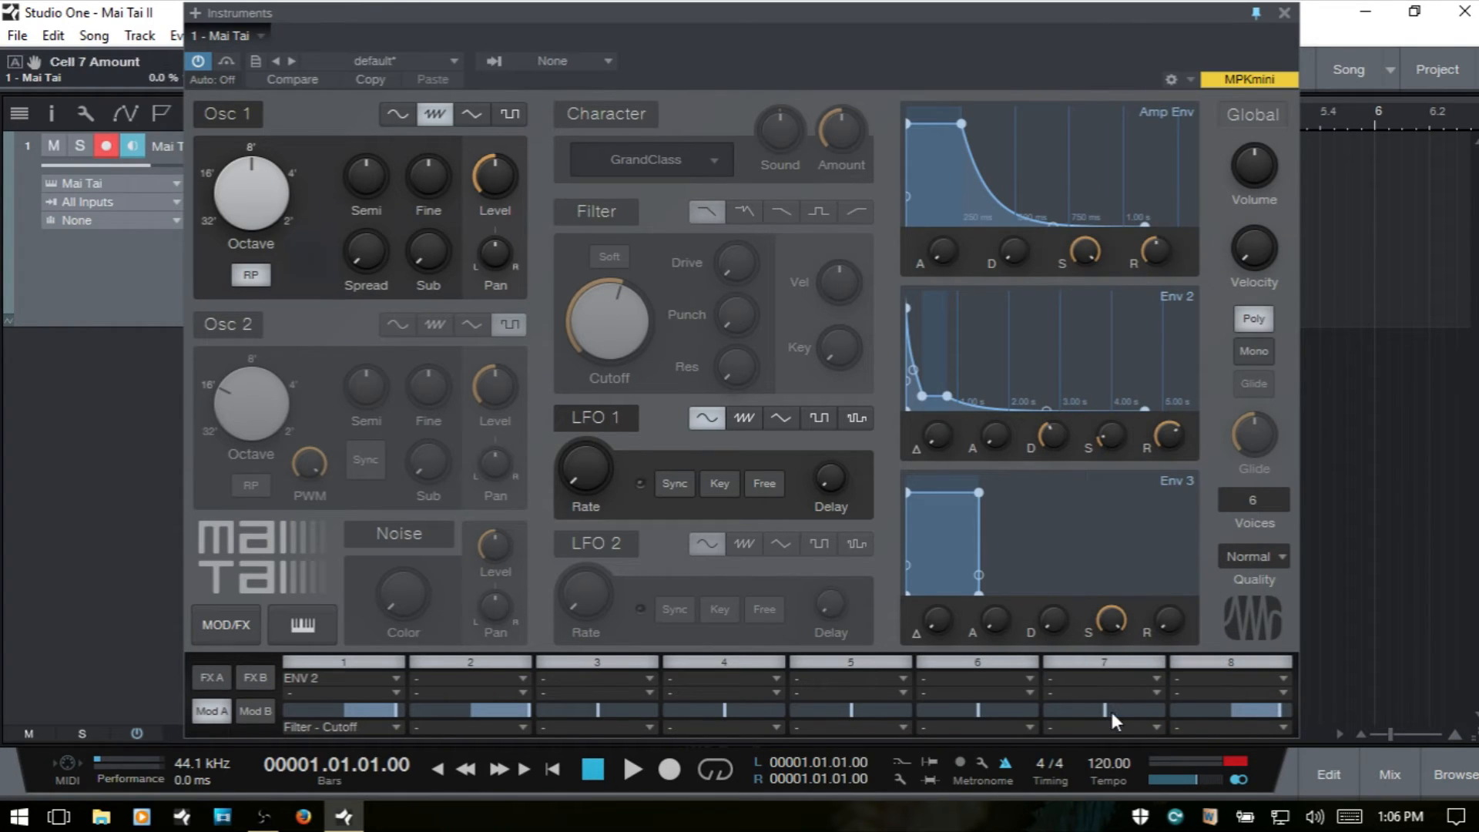
double_click(1230, 709)
double_click(474, 707)
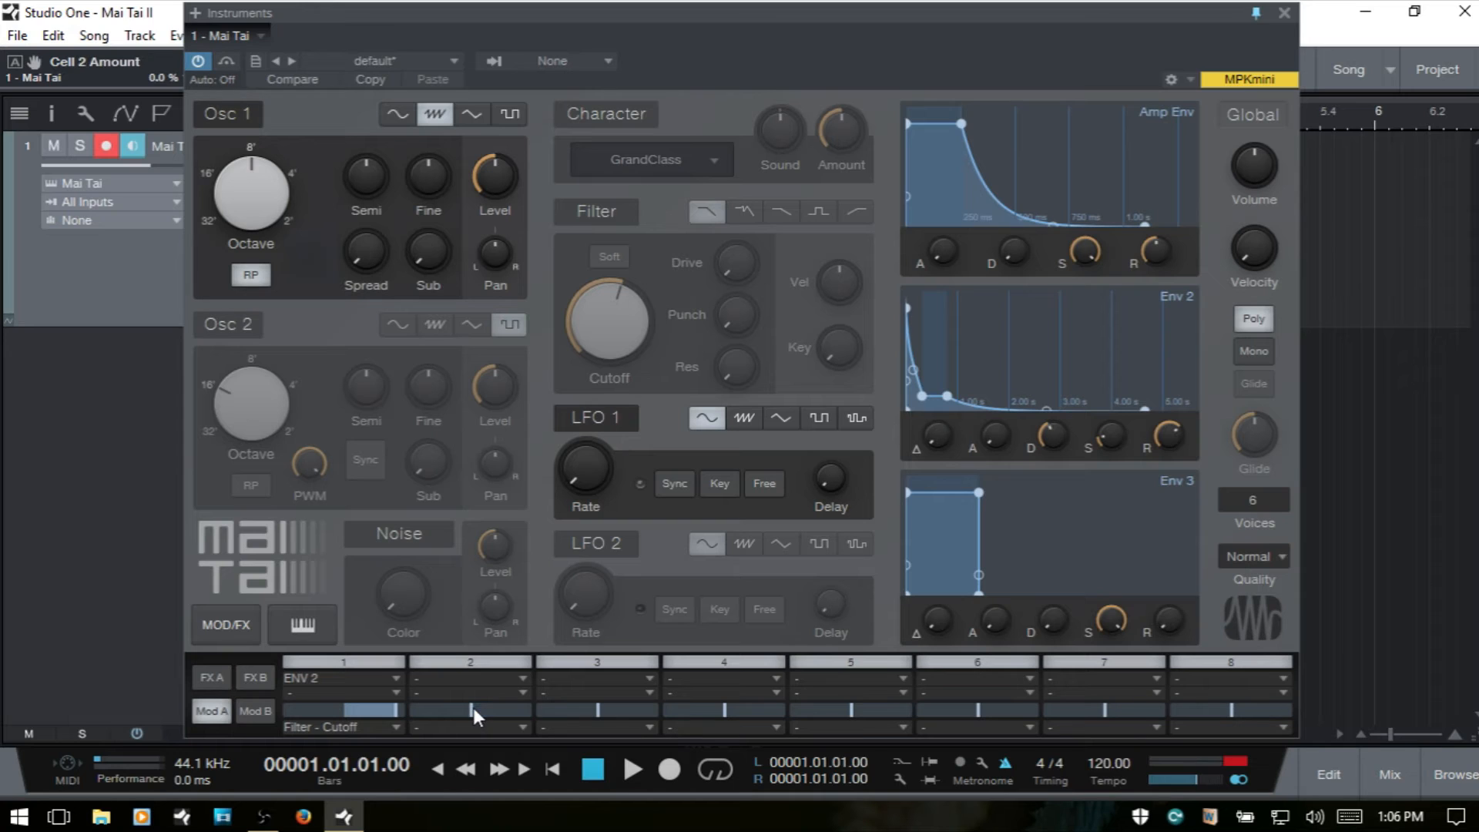
double_click(339, 709)
Step: Clear the ENV 2 source and Filter - Cutoff target from modulation slot 1, and show the Mod B slots
left_click(339, 678)
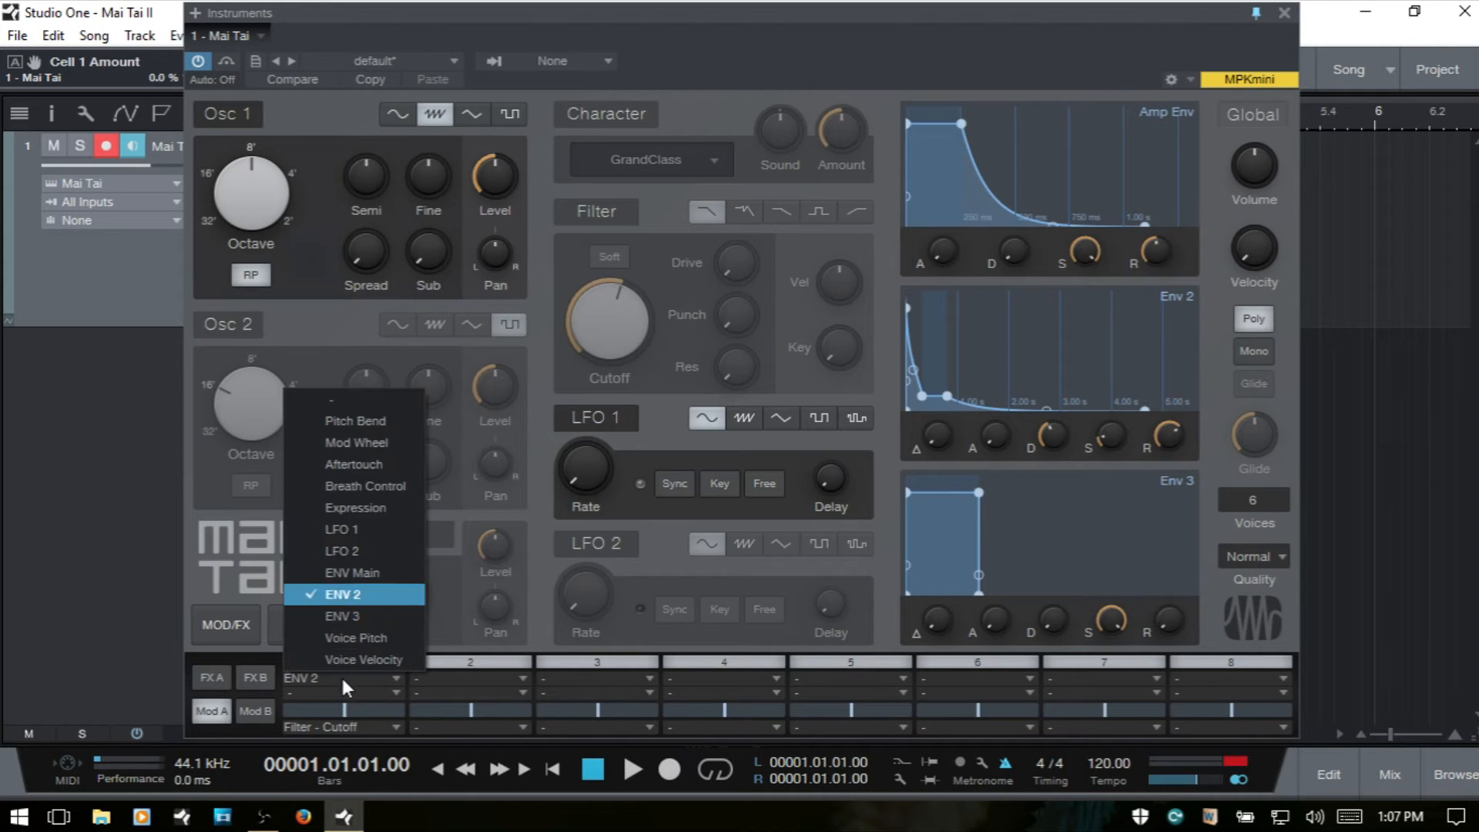
left_click(354, 399)
left_click(317, 723)
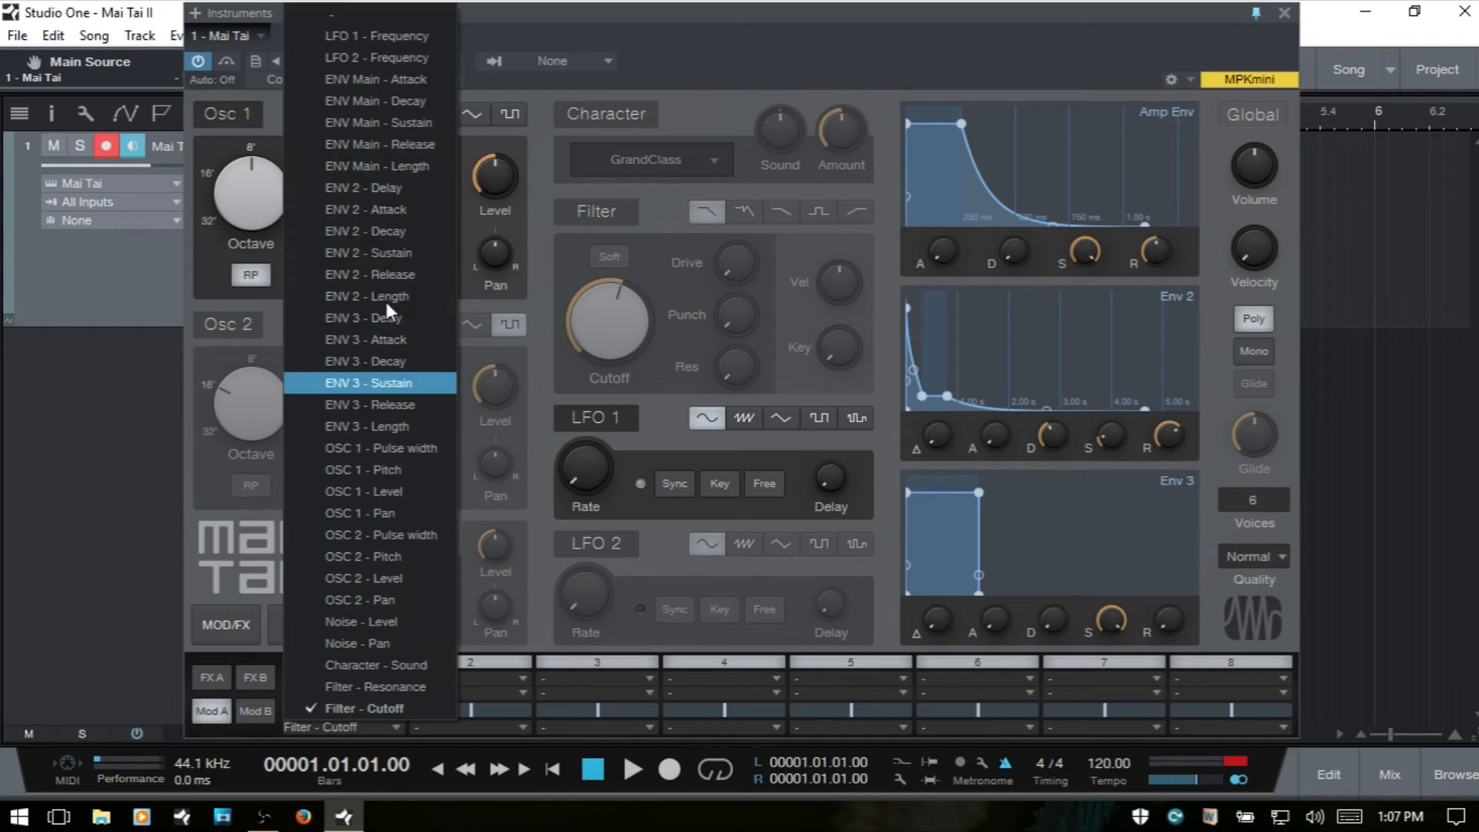
left_click(348, 11)
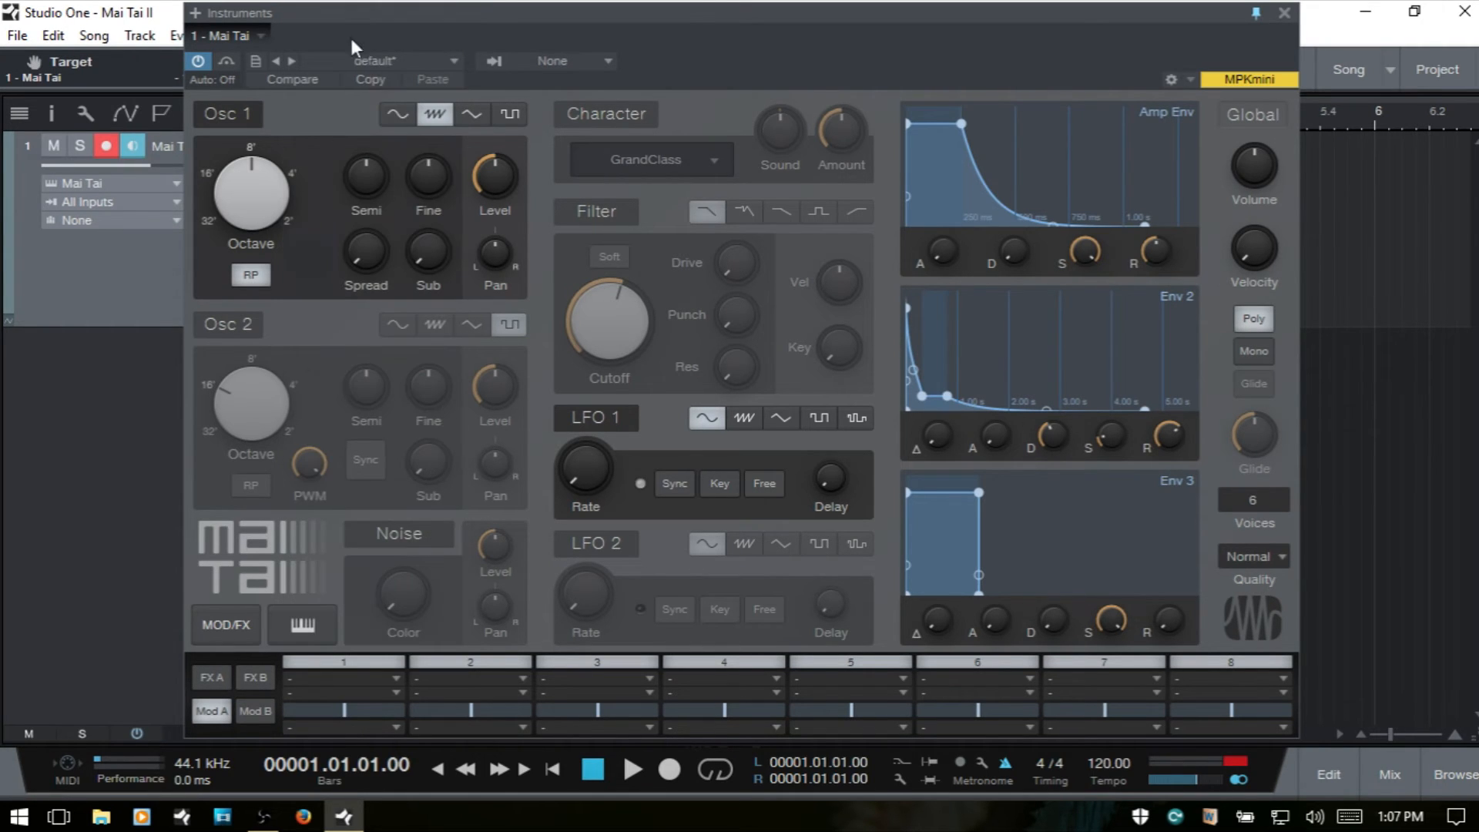
left_click(256, 715)
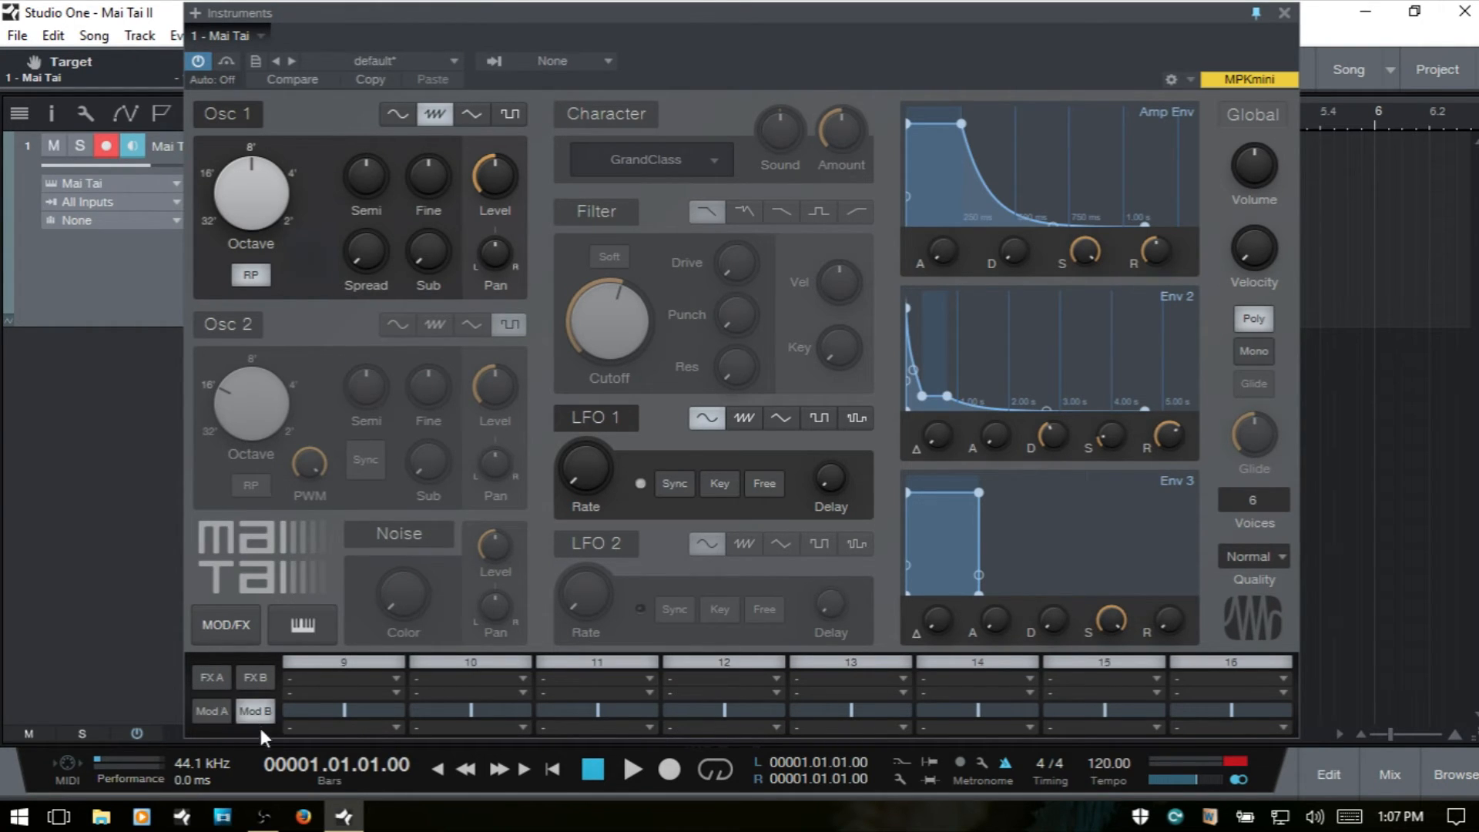
Step: Show the Mod A slots and sync LFO 1 to tempo with a rate of 1/4 D
left_click(216, 713)
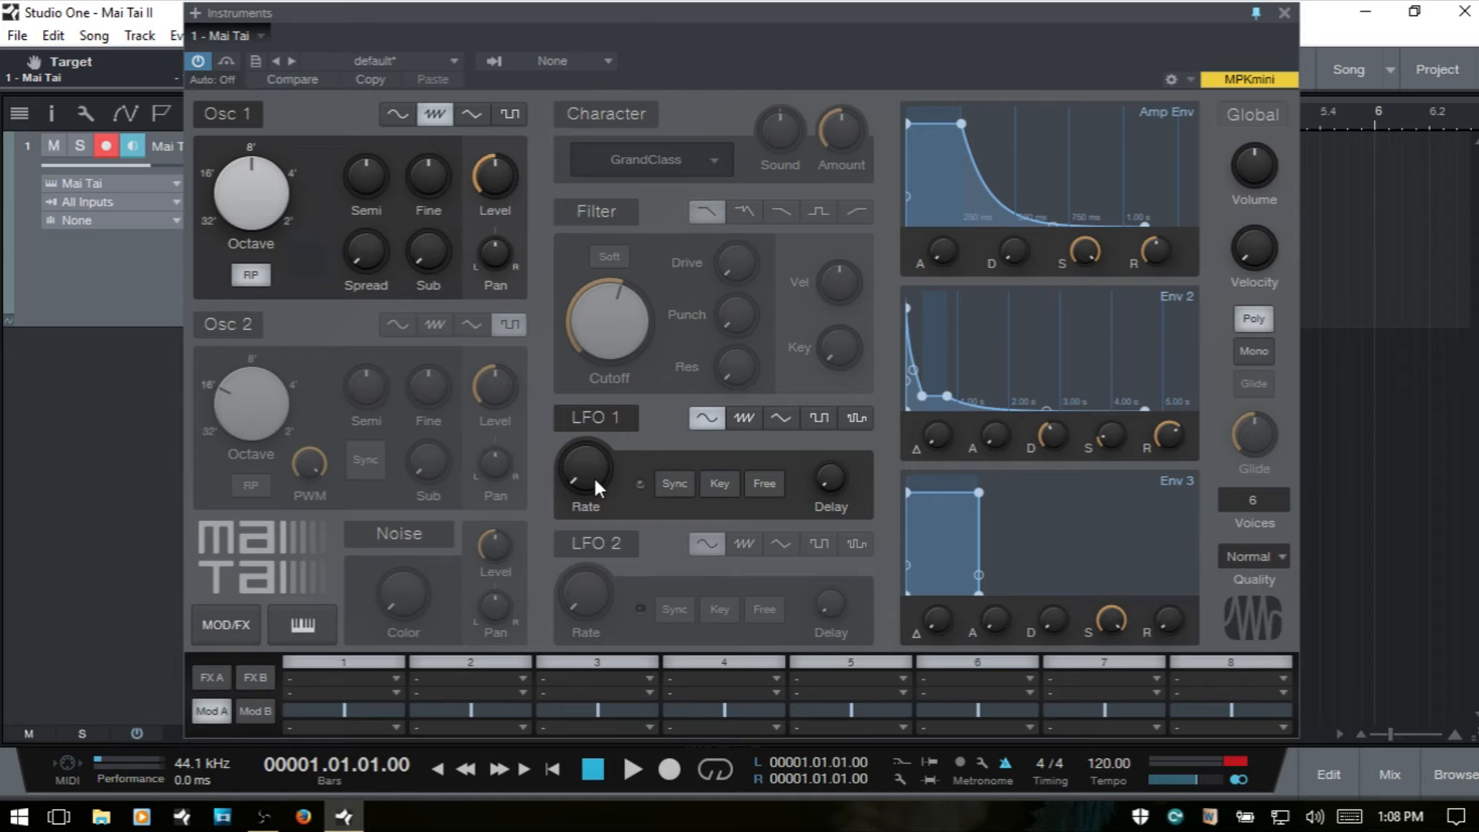
left_click(677, 487)
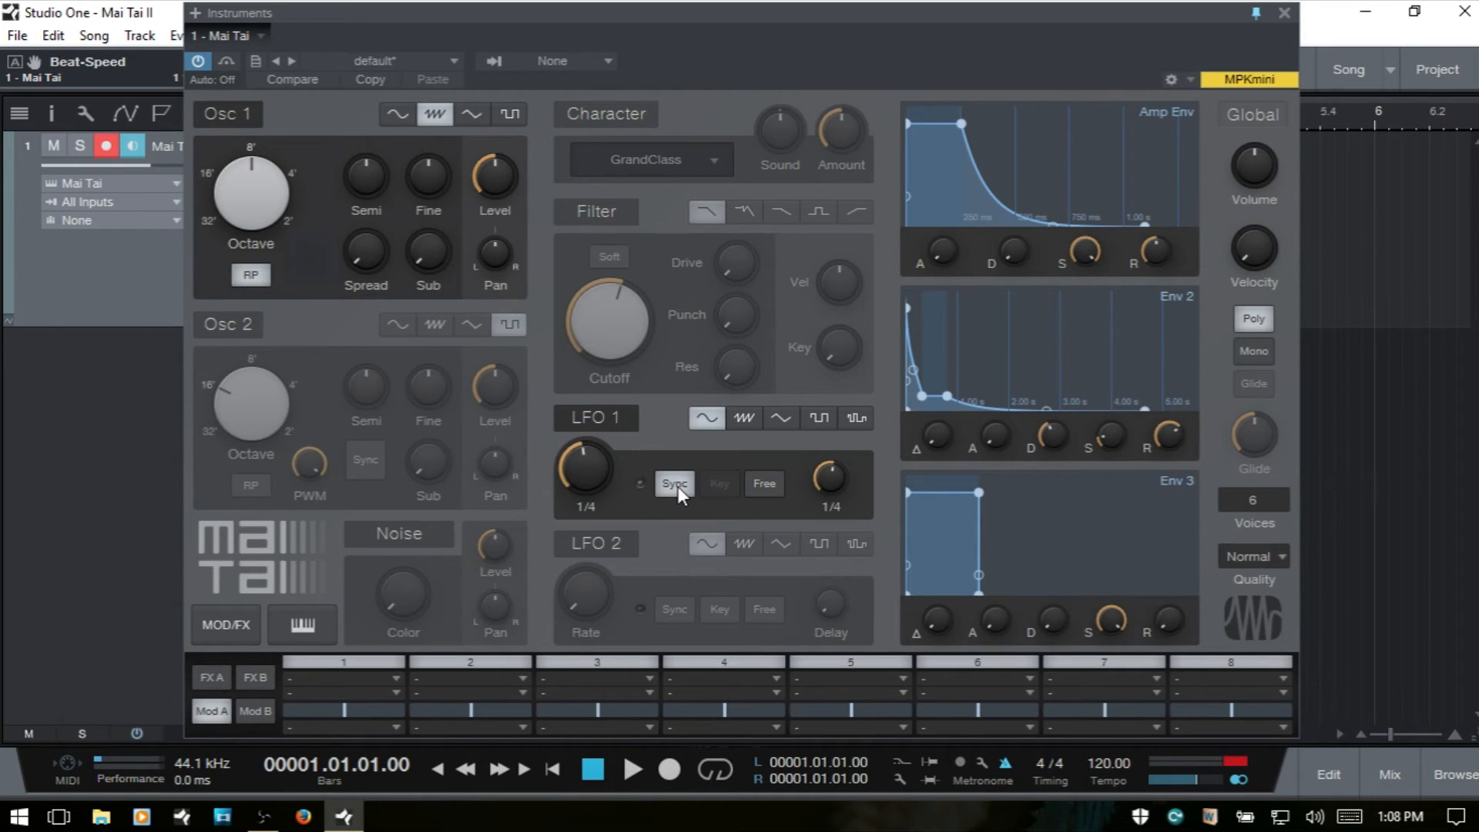
left_click(585, 469)
mouse_move(591, 484)
left_mouse_down()
mouse_move(618, 532)
mouse_move(604, 428)
mouse_move(590, 488)
left_mouse_up()
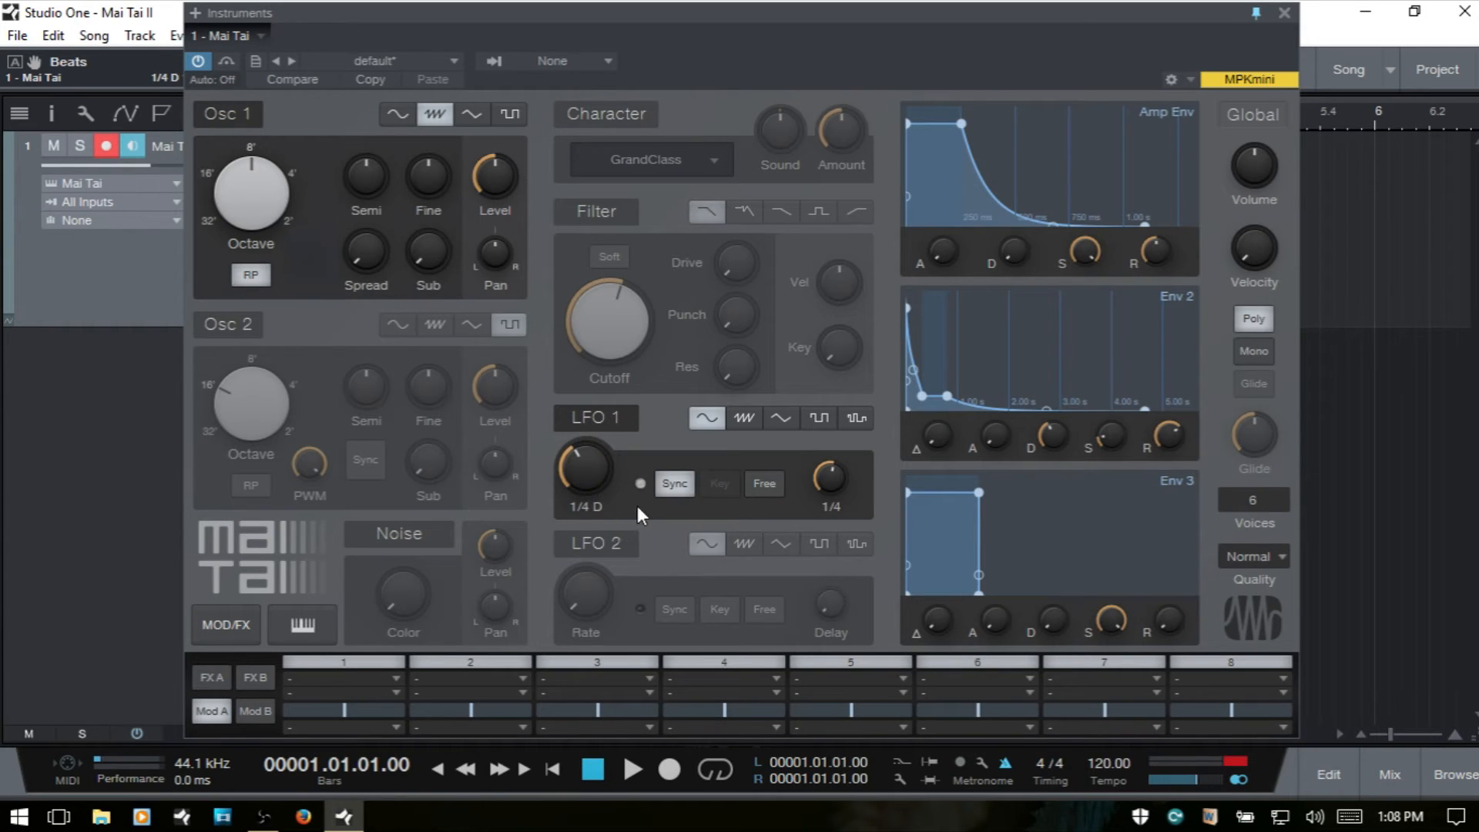
Step: Turn off tempo sync on LFO 1 and set its rate to 0.01 Hz
left_click(677, 485)
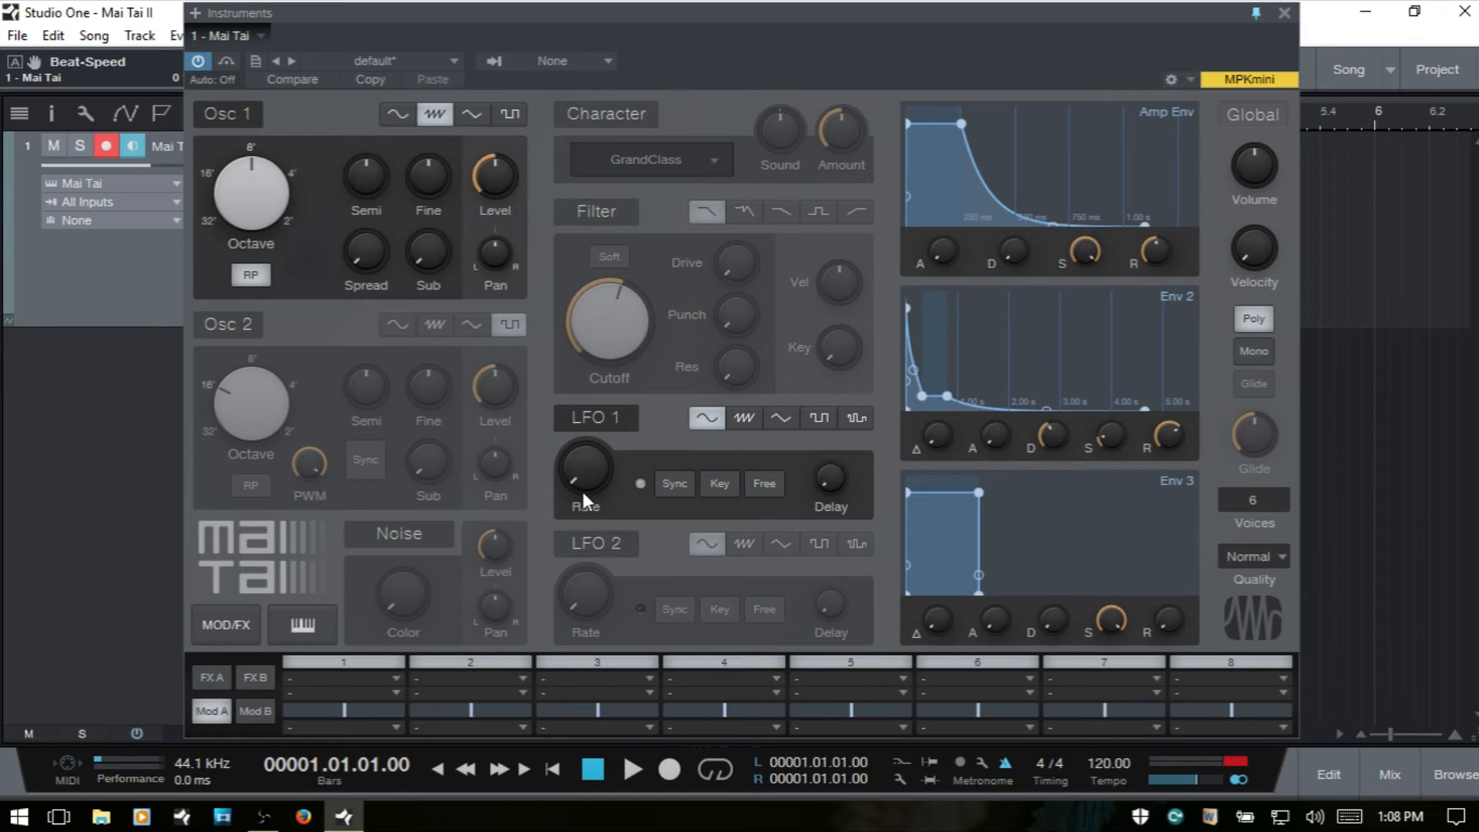
left_click_drag(591, 473, 605, 530)
mouse_move(590, 473)
left_mouse_down()
mouse_move(594, 348)
mouse_move(609, 476)
left_mouse_up()
Step: Assign LFO 1 as the source and OSC 1 - Pitch as the target of modulation slot 1
left_click(384, 675)
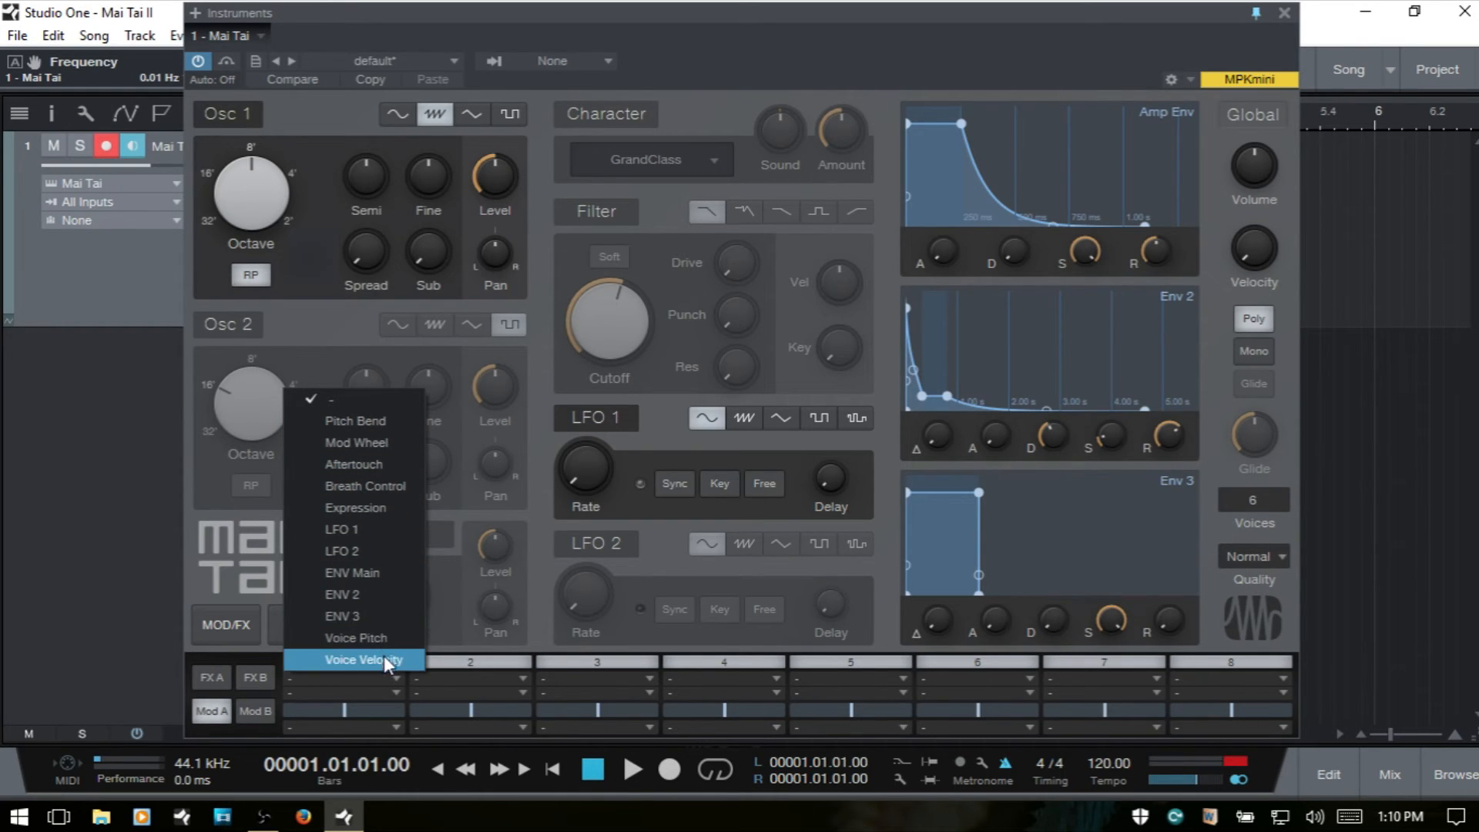
left_click(364, 530)
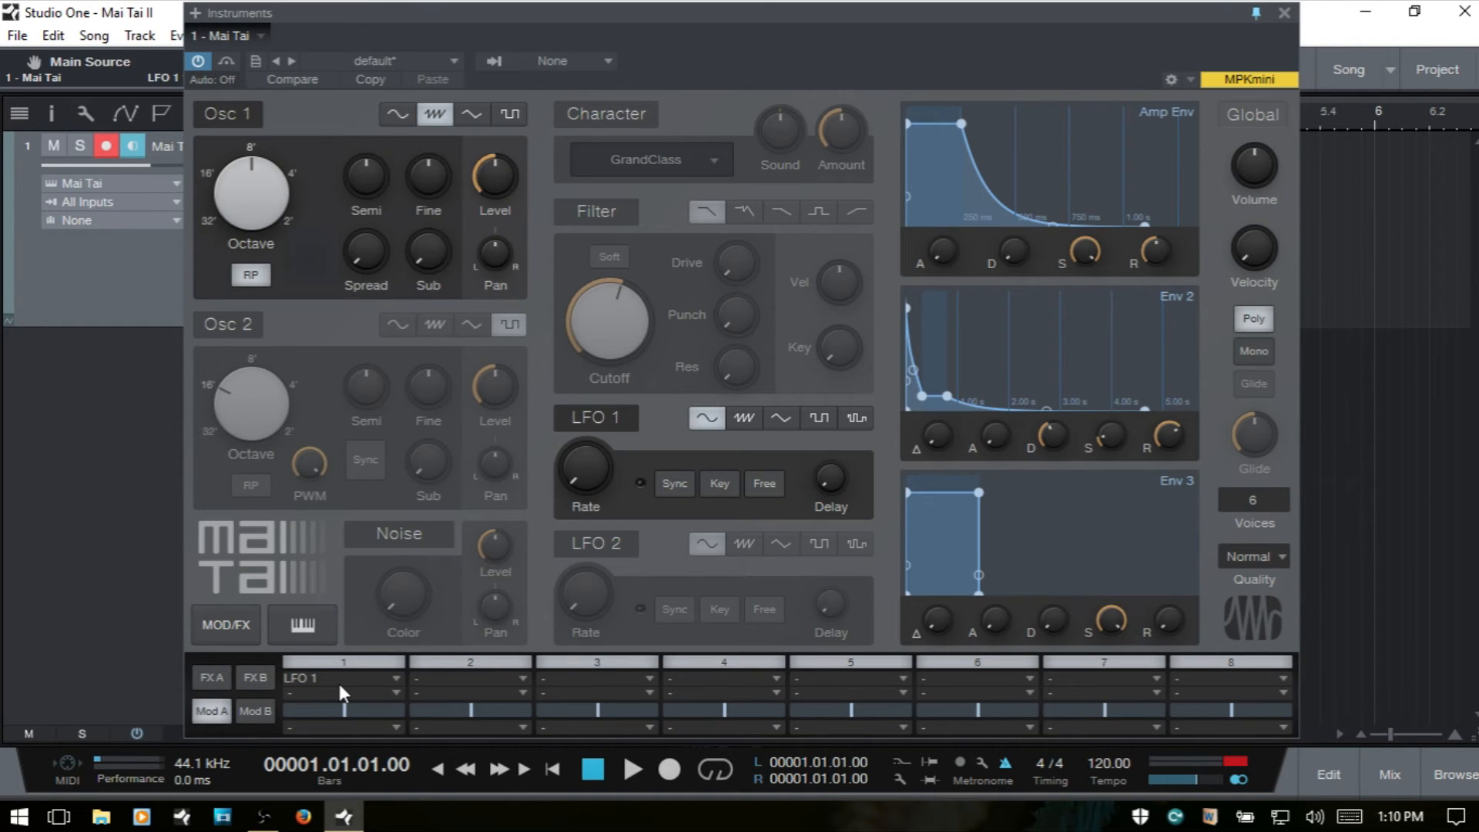
left_click(386, 728)
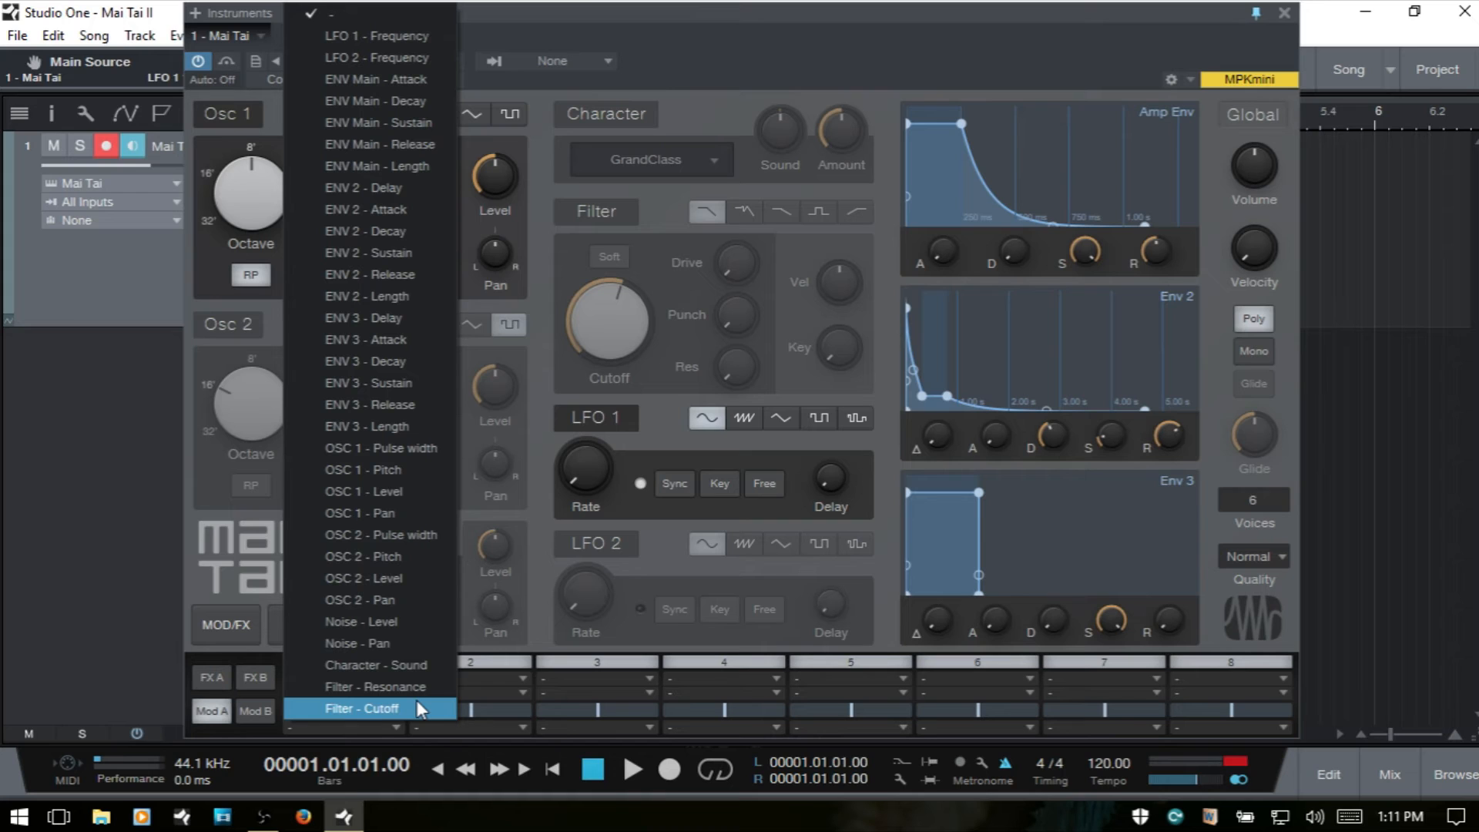
left_click(407, 470)
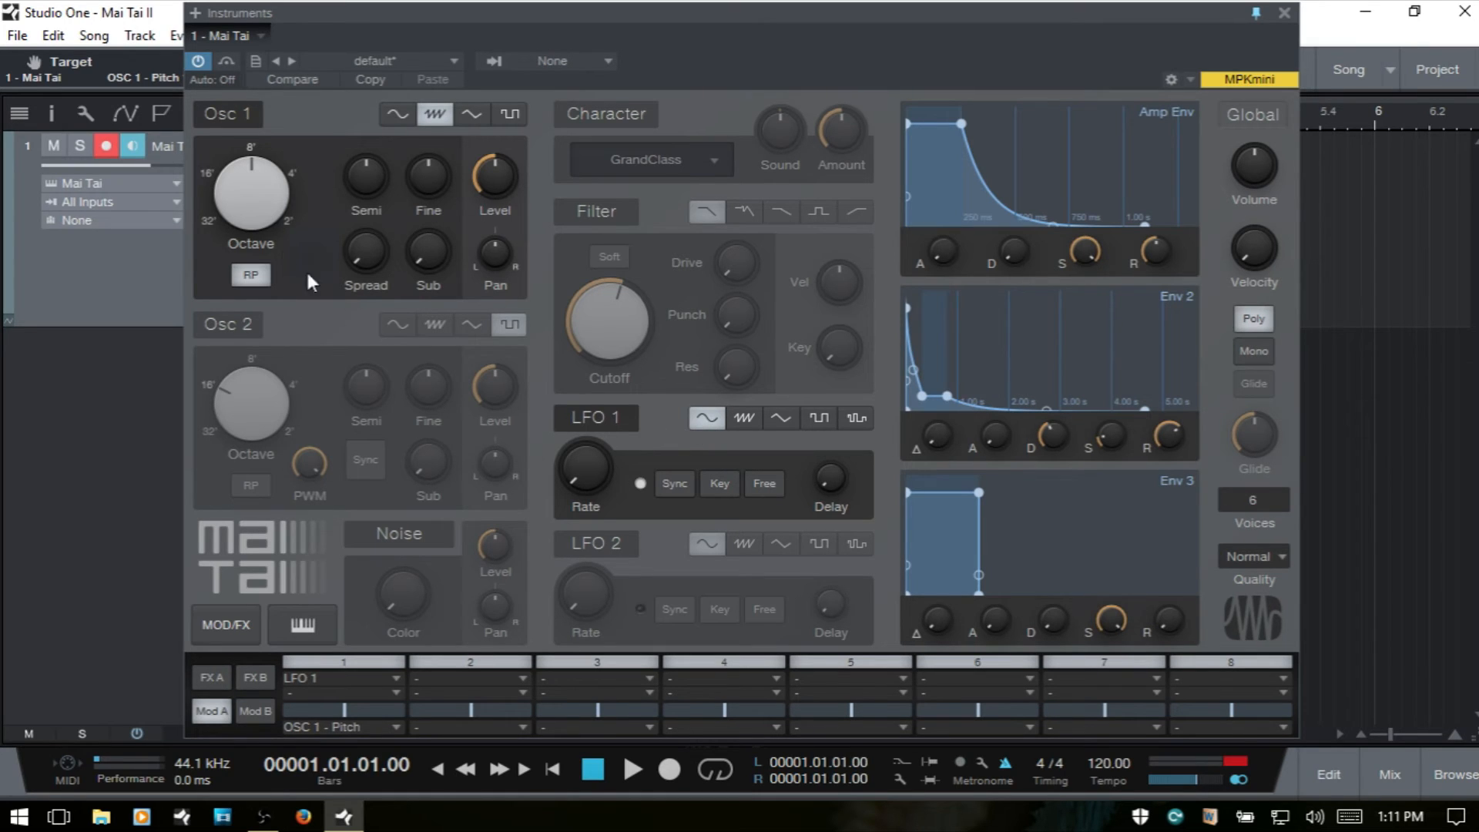
Step: Raise the LFO 1 rate to 2.01 Hz
mouse_move(576, 462)
mouse_move(589, 468)
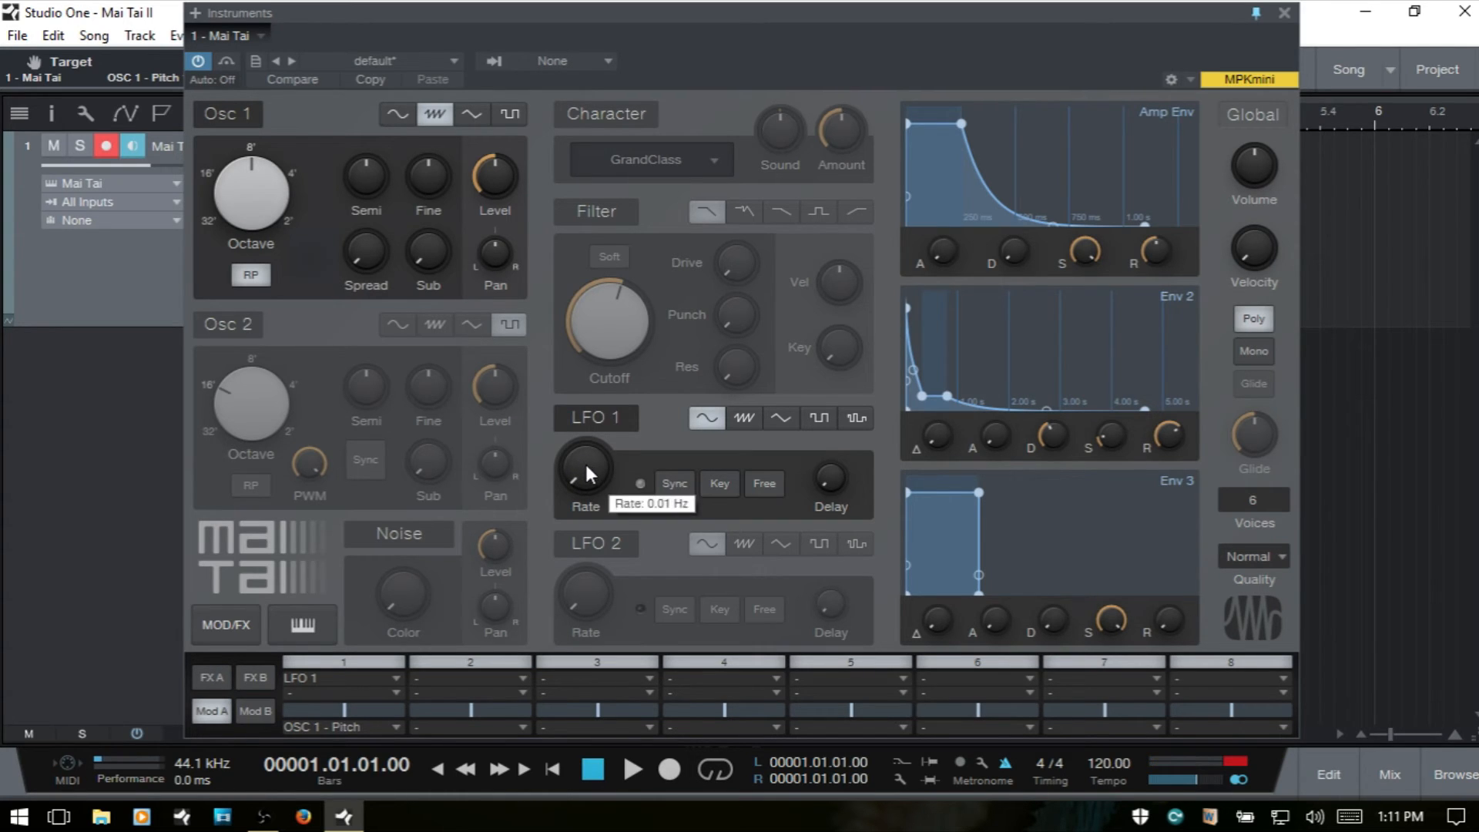
left_click_drag(585, 462, 604, 400)
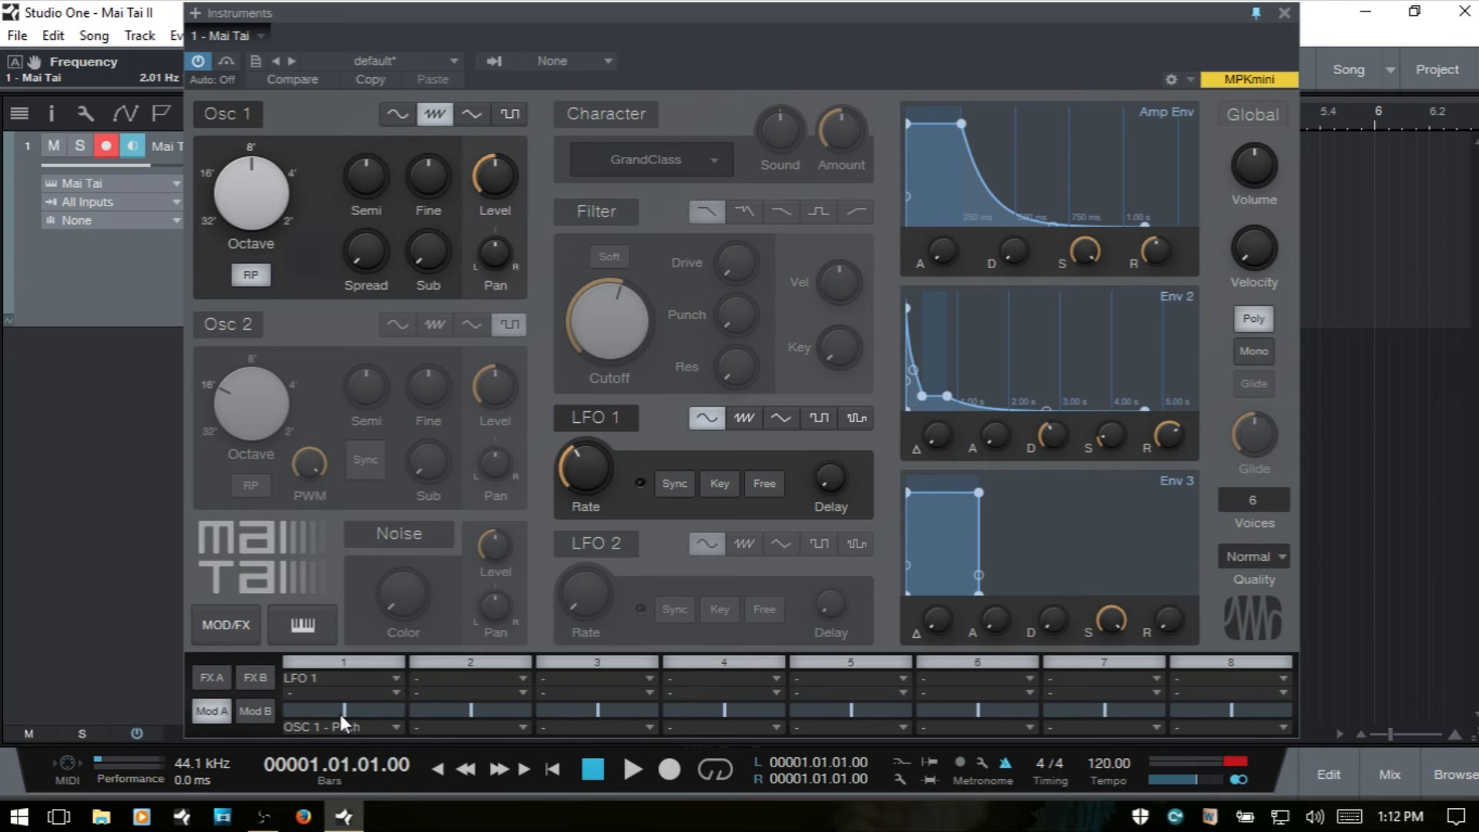
Step: Set the amount of modulation slot 1 to -15.1 %, compare it with positive amounts, and leave it moderately positive
left_click_drag(353, 705, 313, 712)
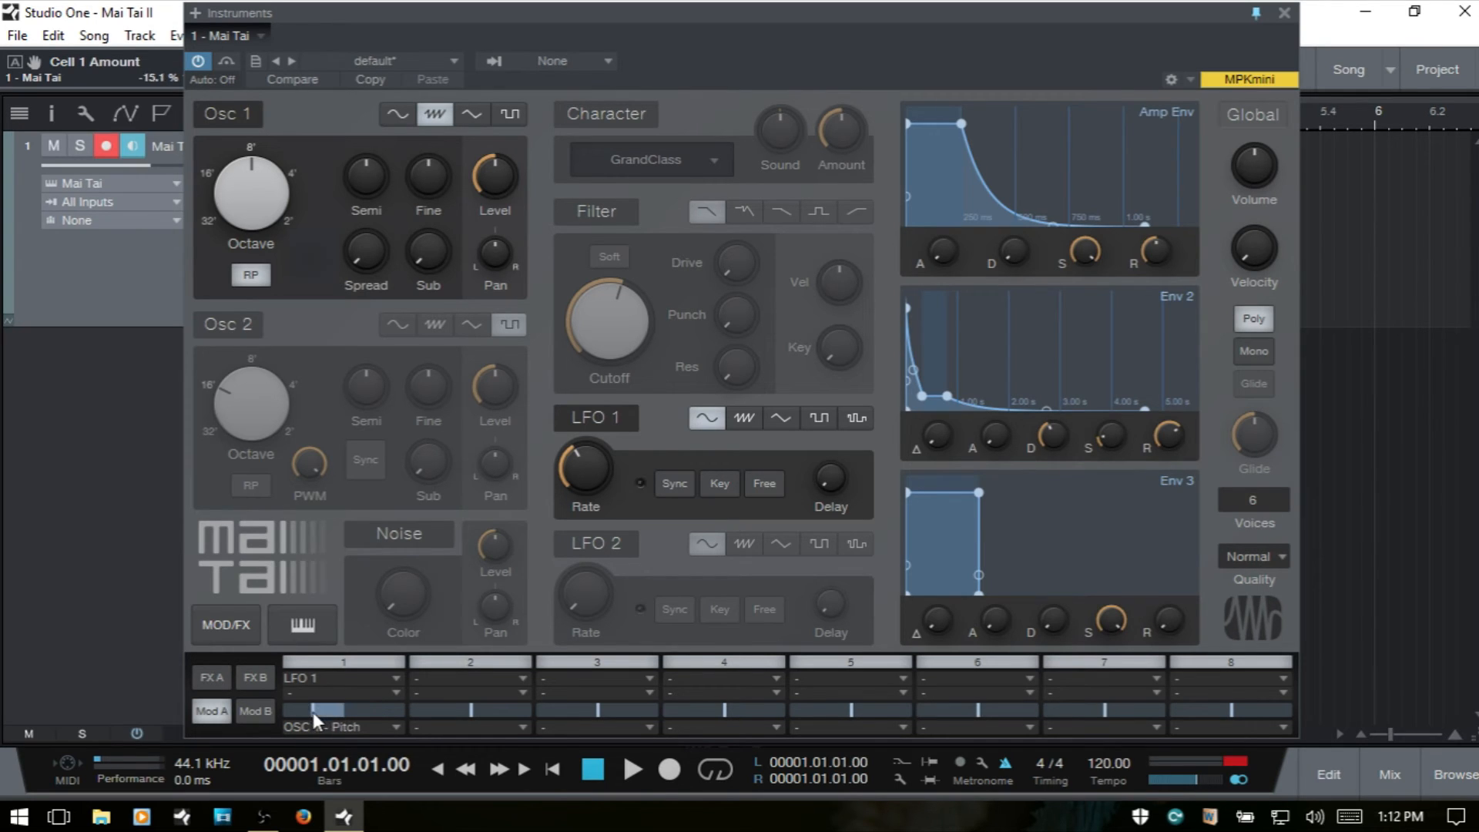
left_click(373, 712)
left_click(314, 712)
left_click(377, 711)
left_click(369, 711)
left_click(376, 710)
Step: Slow LFO 1 to about 0.20 Hz, and switch its waveform to Saw with a rate of 1.53 Hz
left_click_drag(598, 471, 577, 526)
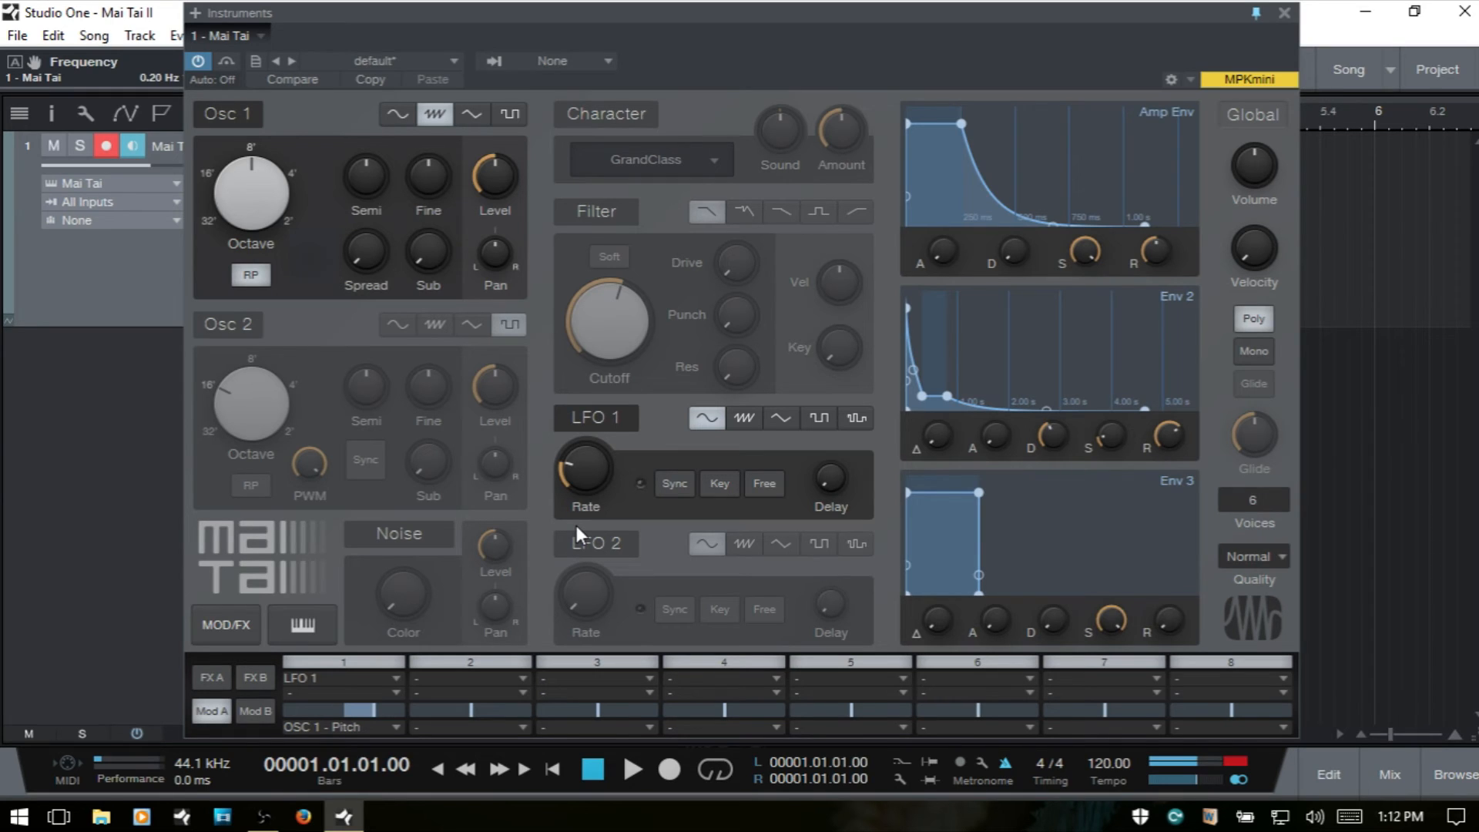
left_click_drag(580, 487, 580, 478)
left_click(746, 417)
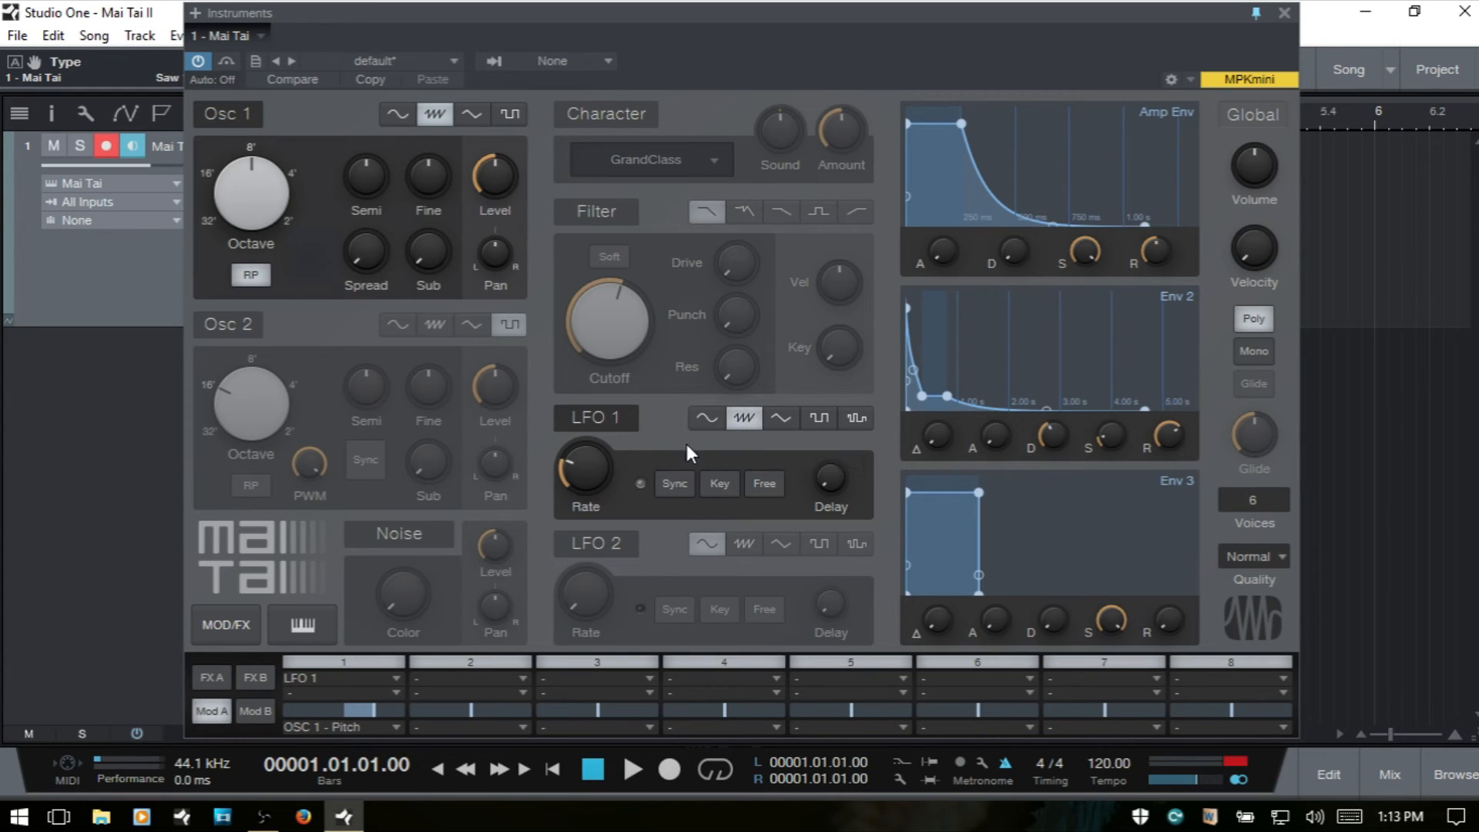
left_click_drag(576, 468, 580, 464)
mouse_move(584, 470)
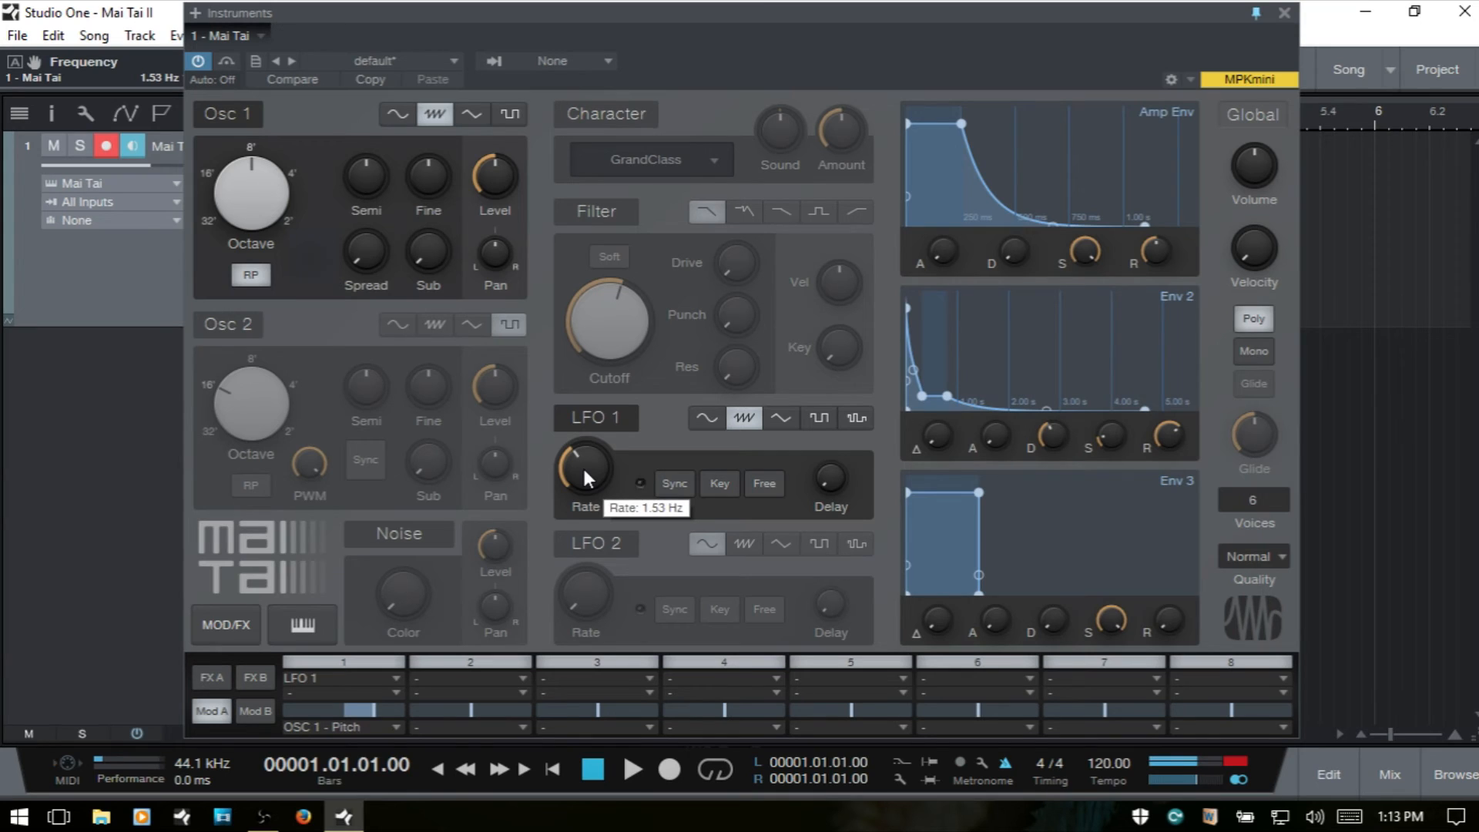
Step: Try the Triangle, Square and Sample/Hold waveforms on LFO 1, raising the rate to 59.98 Hz for Sample/Hold
left_click(780, 416)
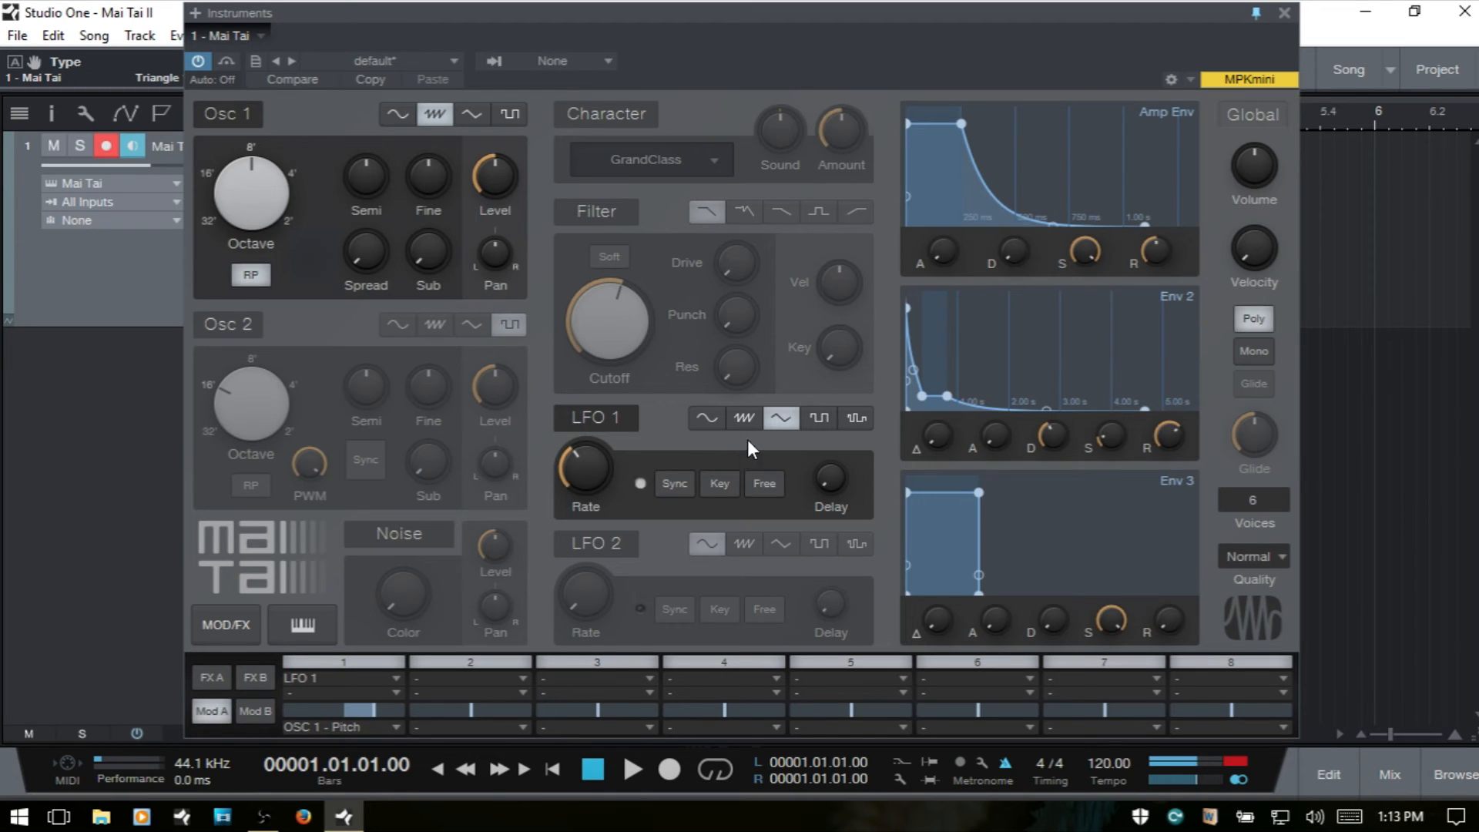
left_click(817, 423)
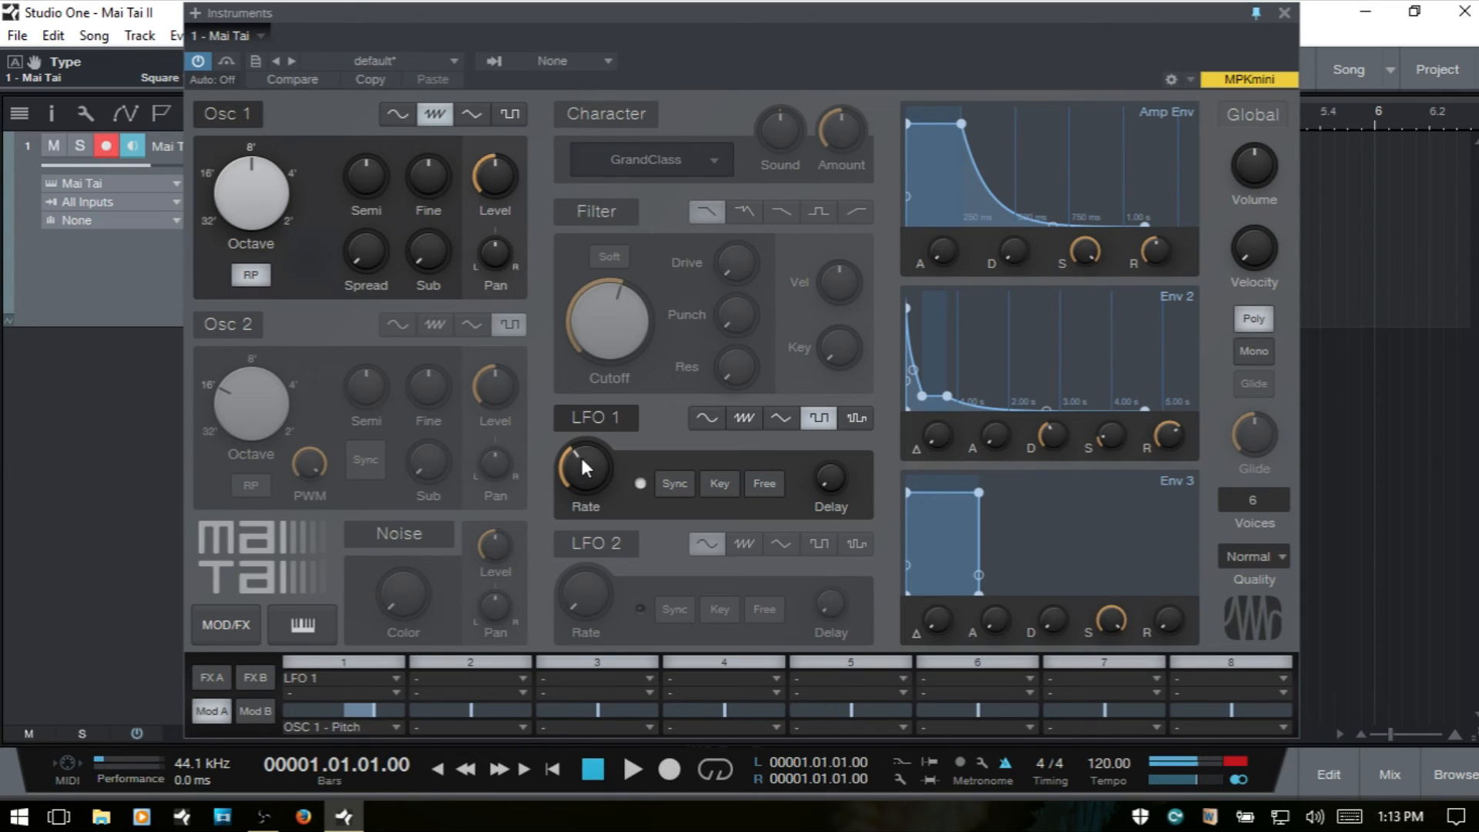
left_click(857, 418)
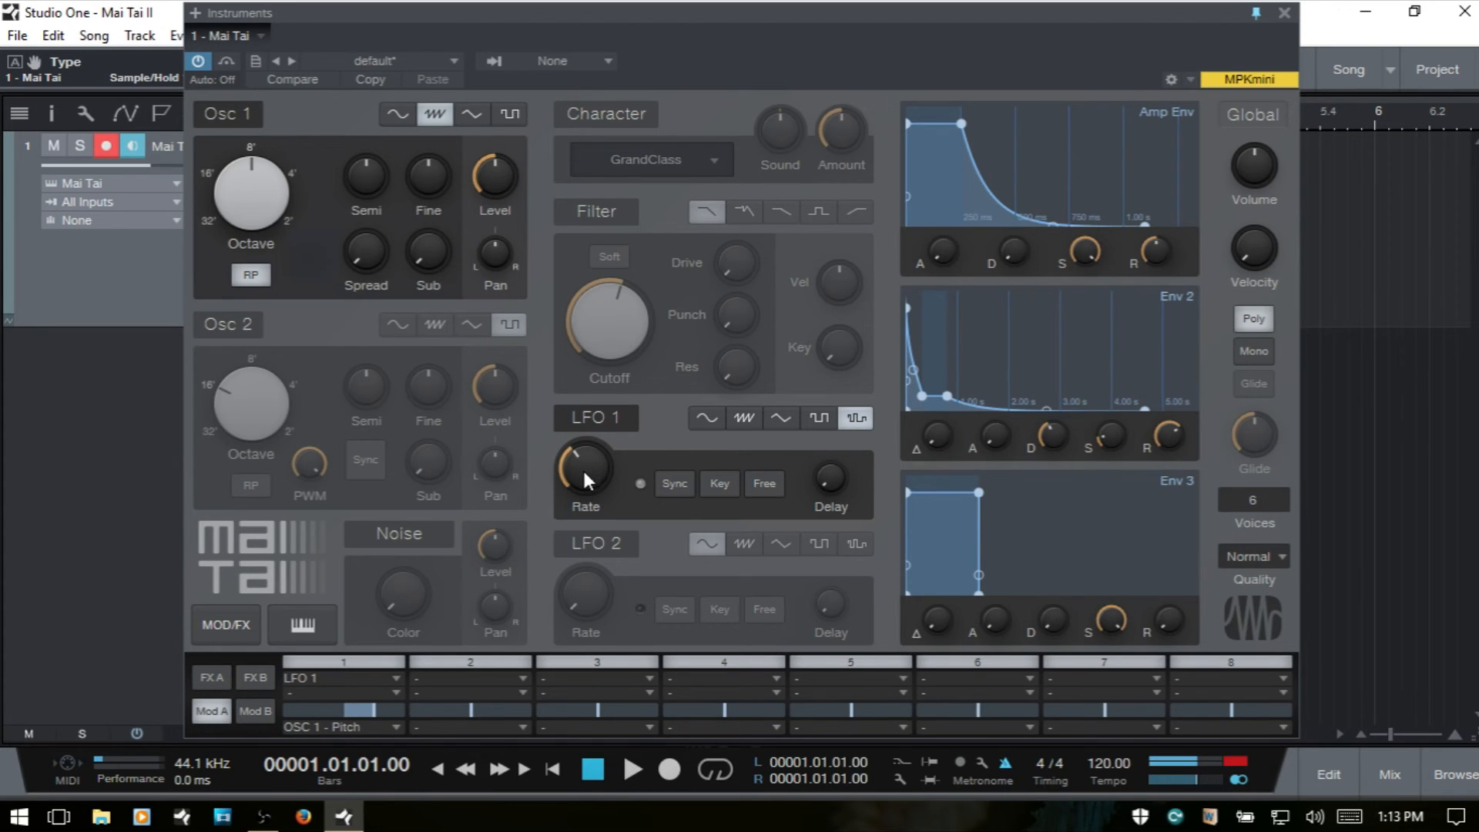
left_click_drag(583, 469, 597, 432)
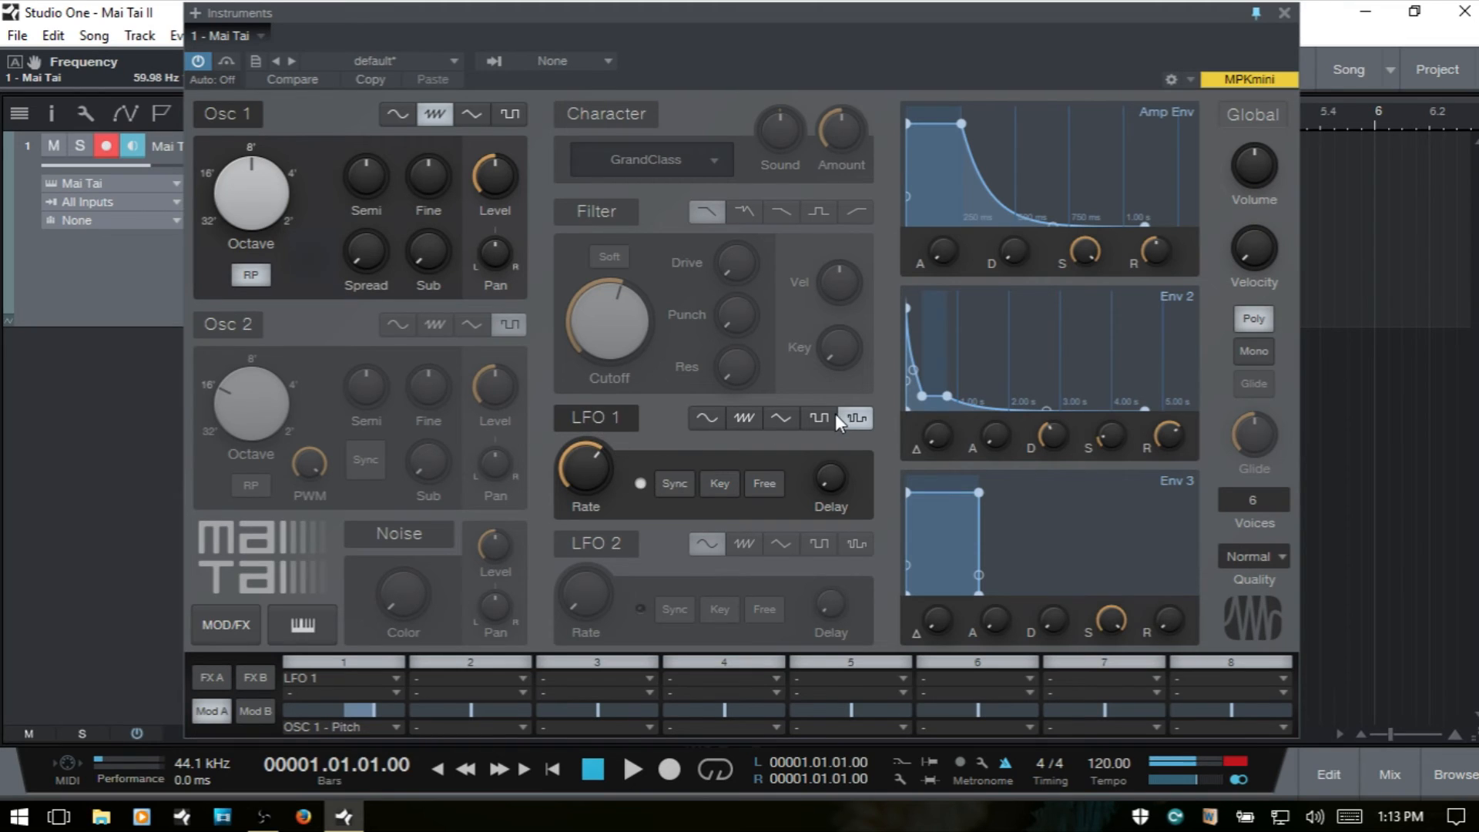
Step: Try the Square waveform on LFO 1 at 2.15 Hz, and switch back to Saw with a rate of 0.32 Hz
left_click(811, 422)
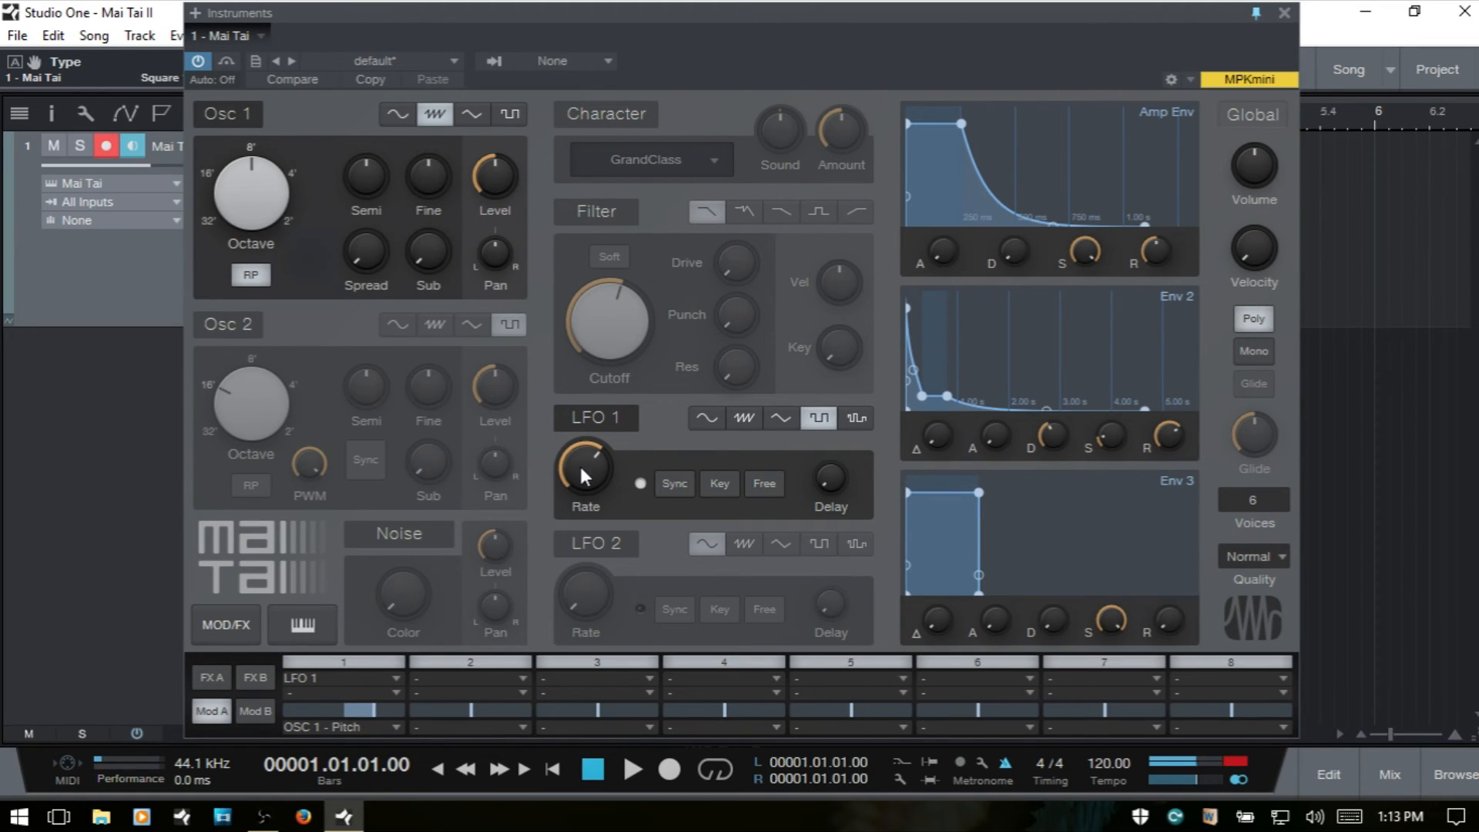
left_click_drag(579, 464, 588, 524)
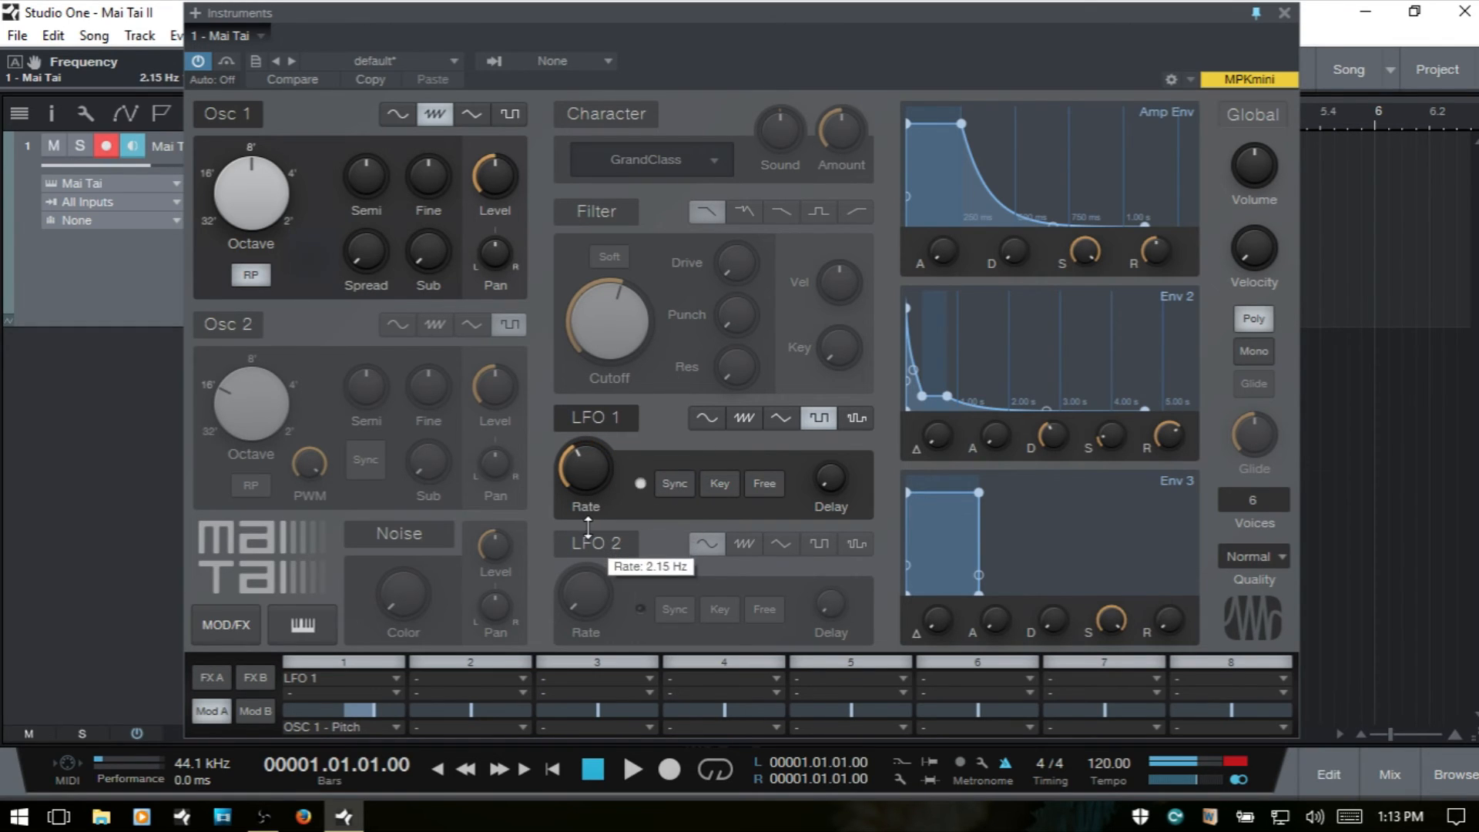
left_click(746, 424)
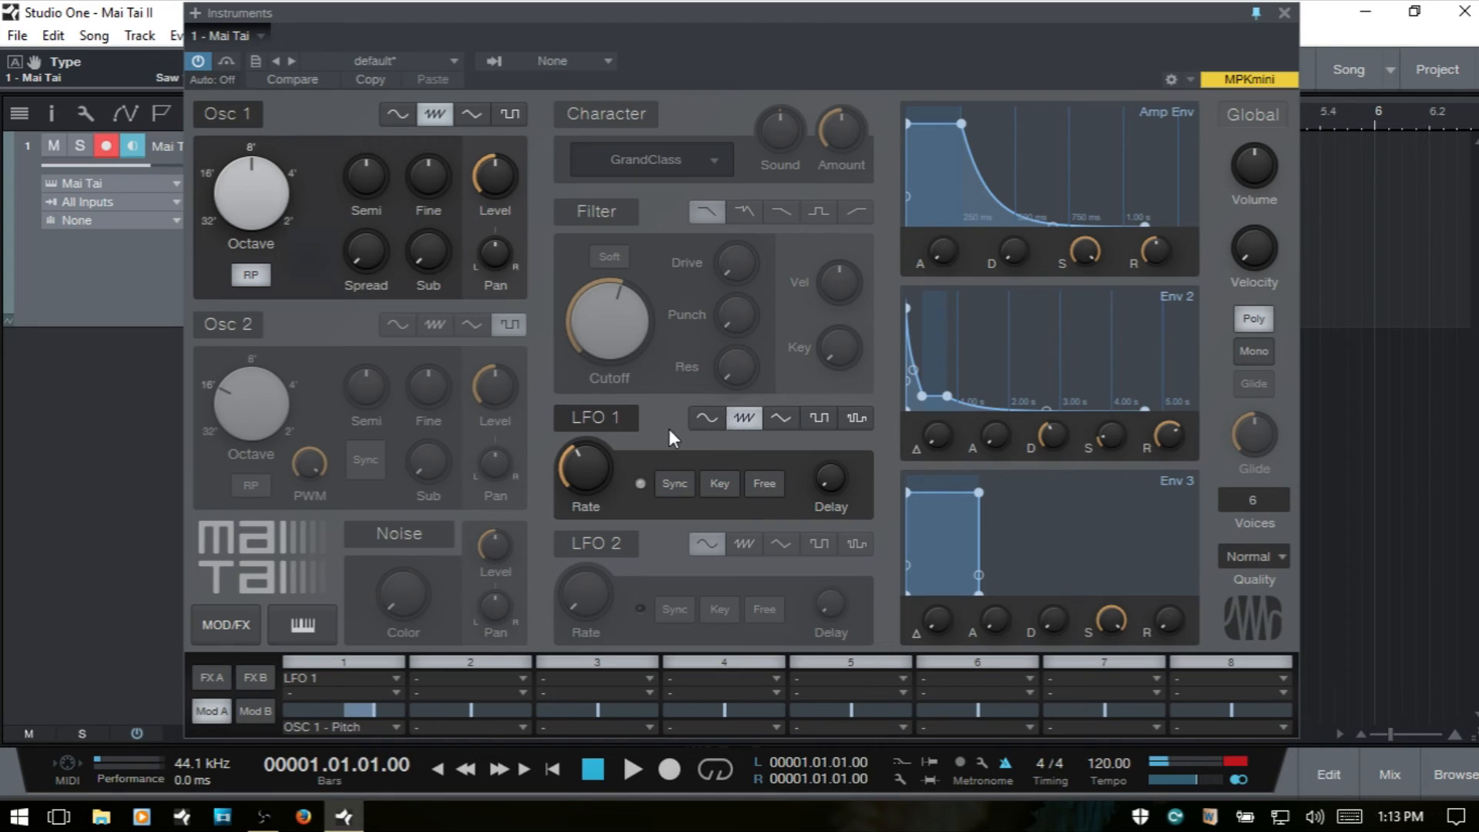
mouse_move(583, 470)
left_mouse_down()
mouse_move(598, 416)
mouse_move(584, 497)
left_mouse_up()
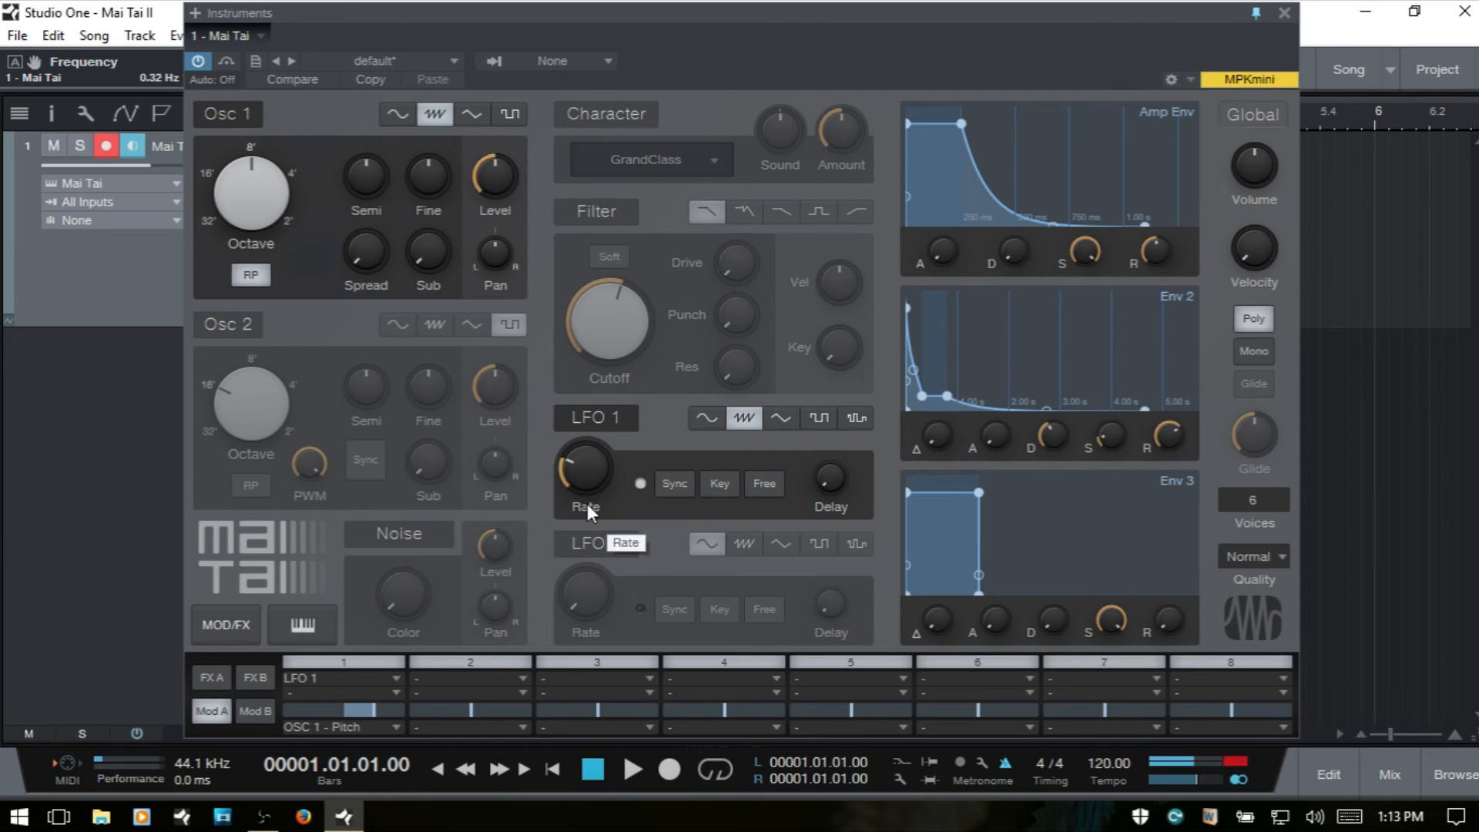
Step: Sync LFO 1 to tempo and compare 1/4 and 1/8 rates with the song playing, finishing on 1/4
left_click(675, 484)
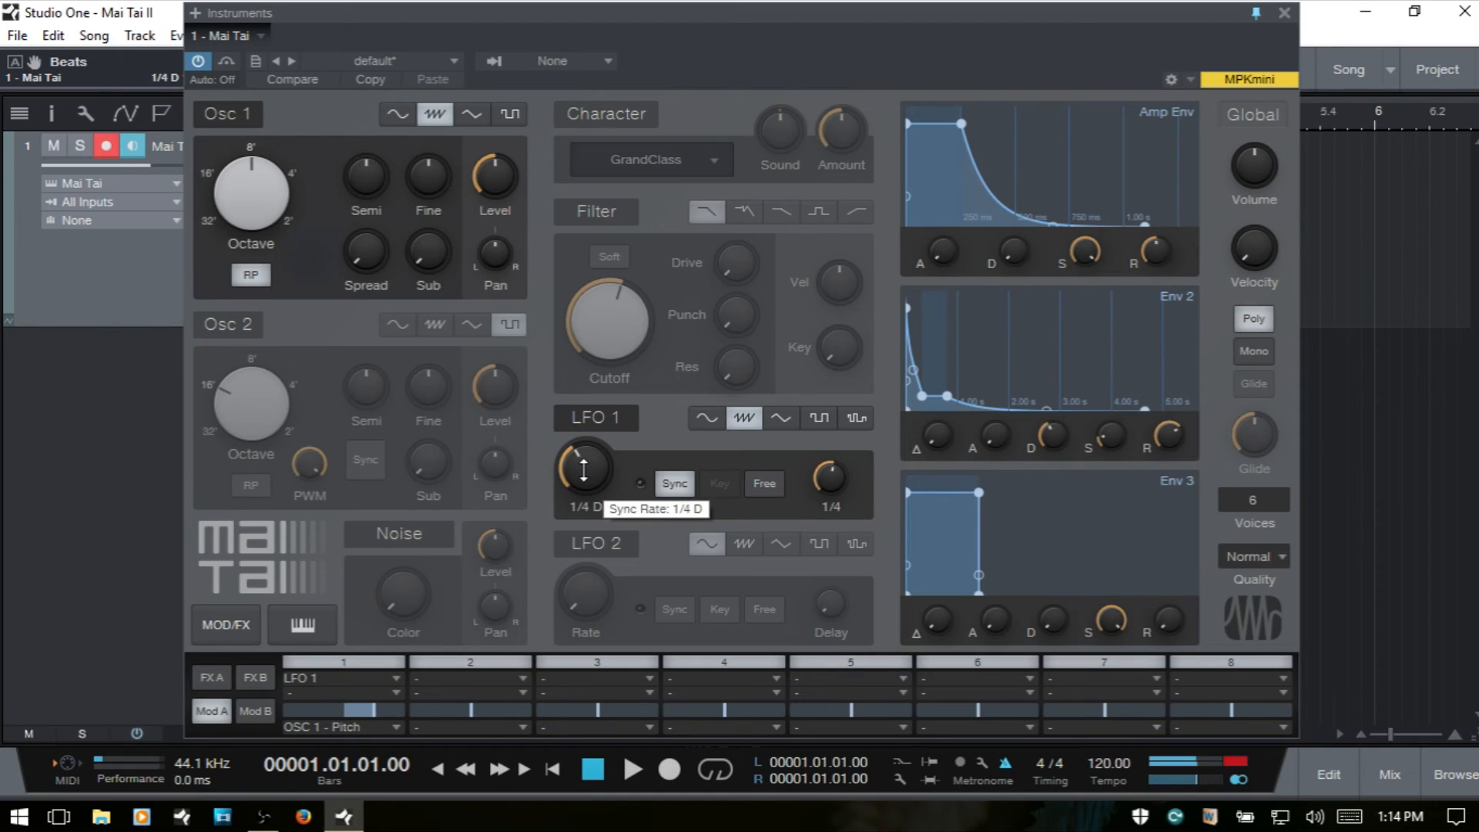
left_click_drag(584, 472, 589, 455)
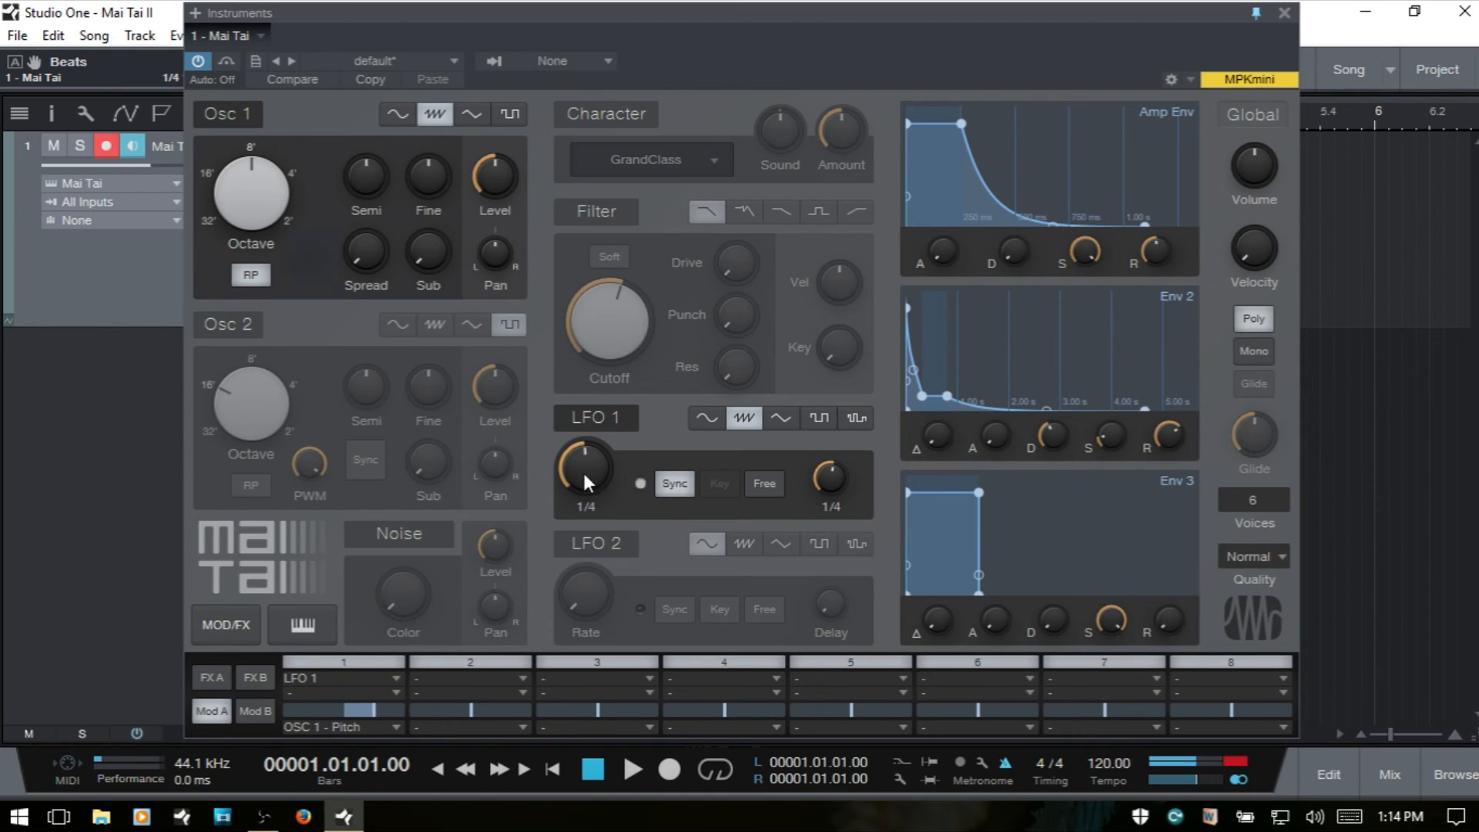
left_click_drag(583, 470, 586, 460)
key("space")
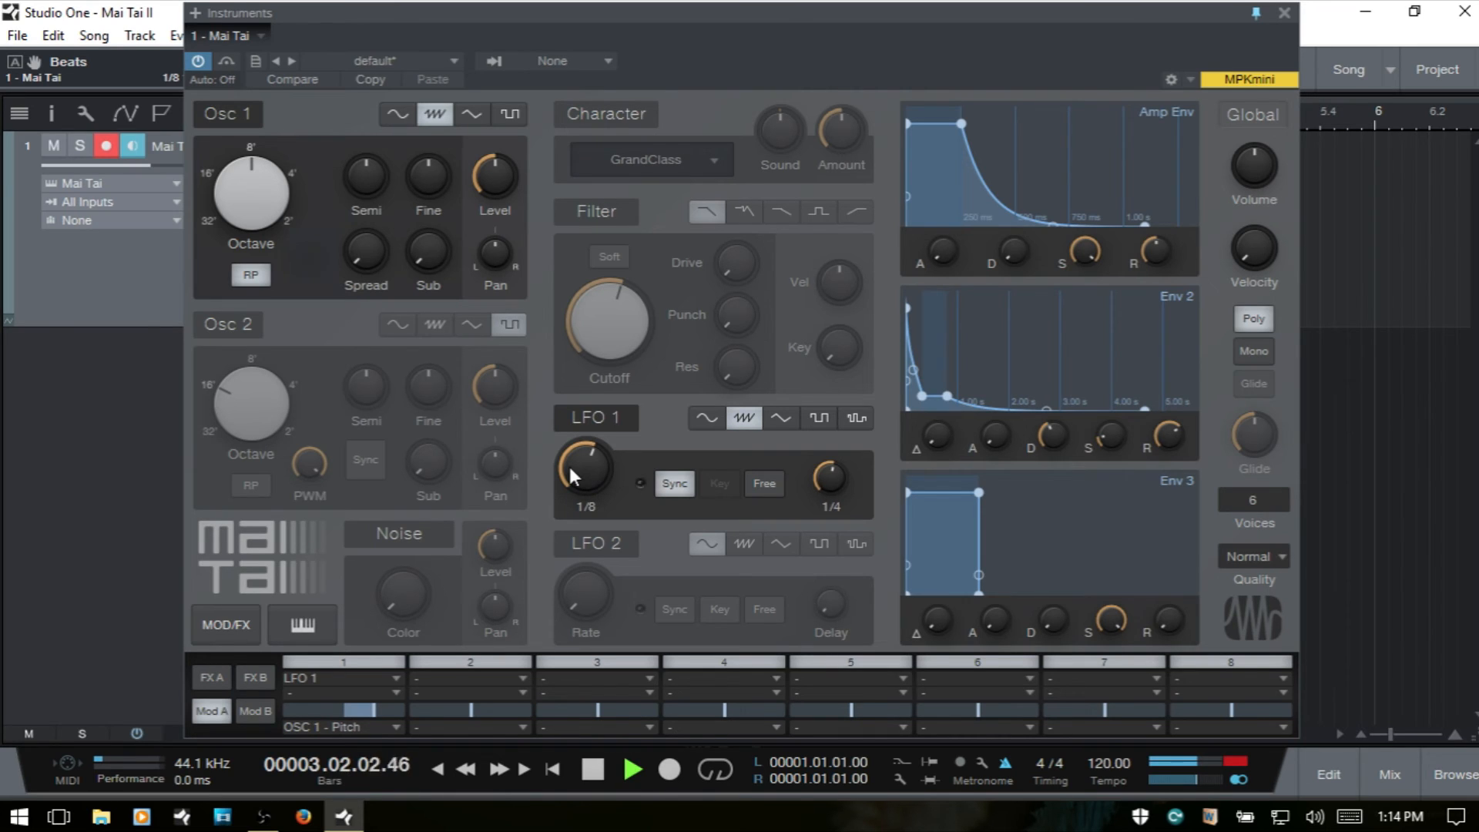
left_click_drag(584, 471, 584, 461)
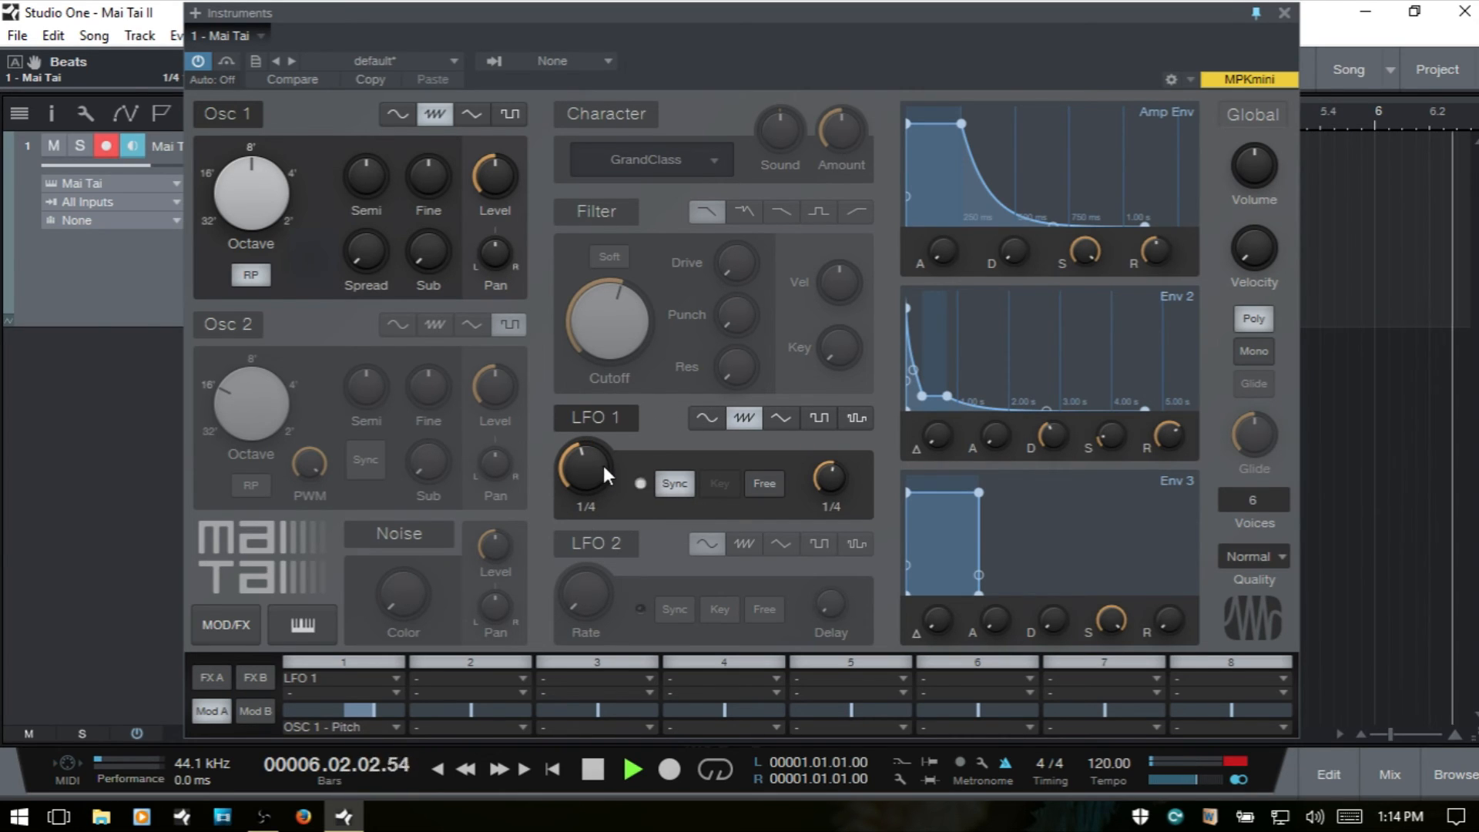
mouse_move(587, 470)
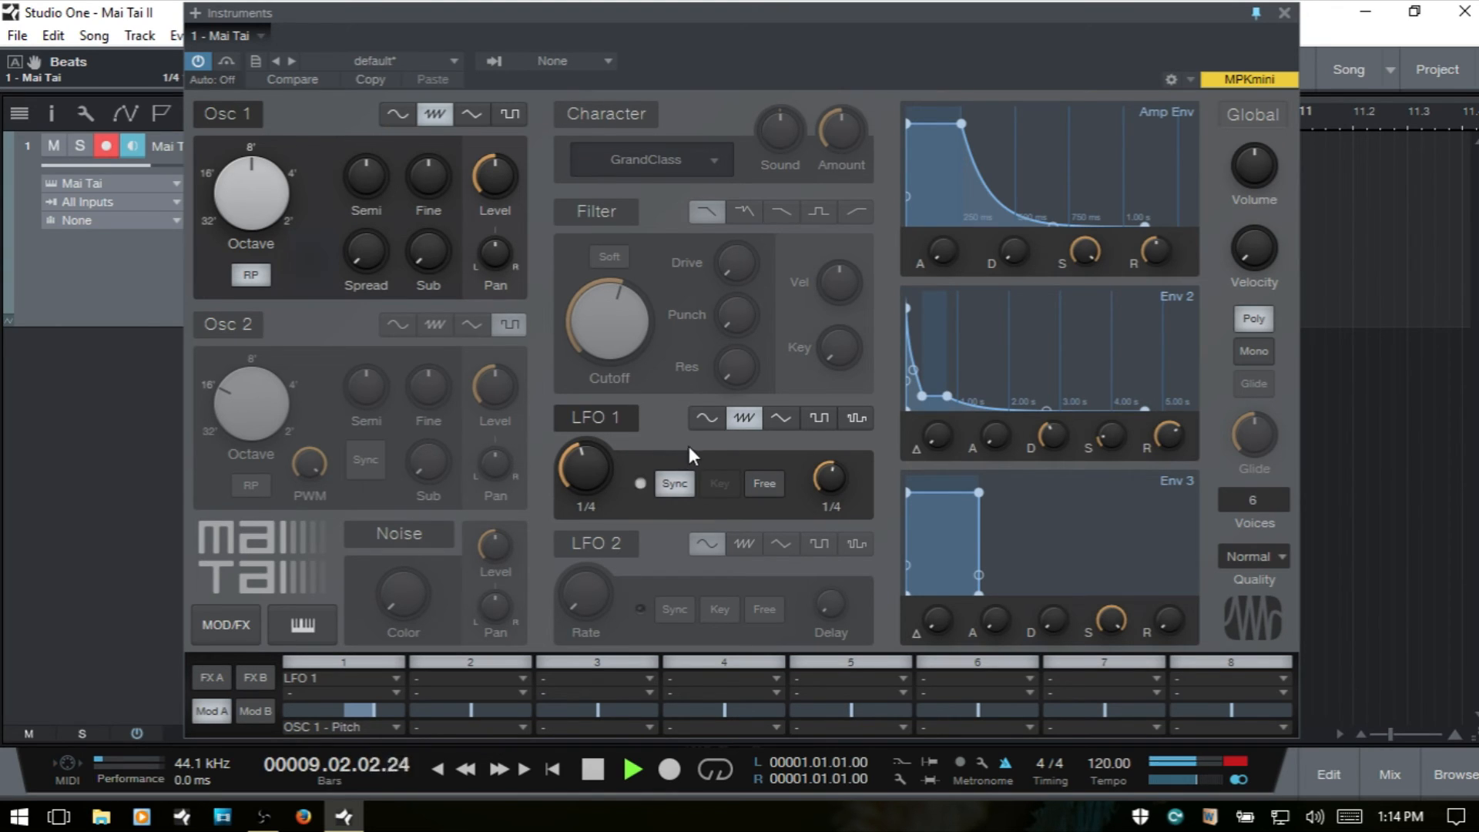
Step: Switch the LFO 1 waveform to Square and set its synced delay to 0
left_click(818, 416)
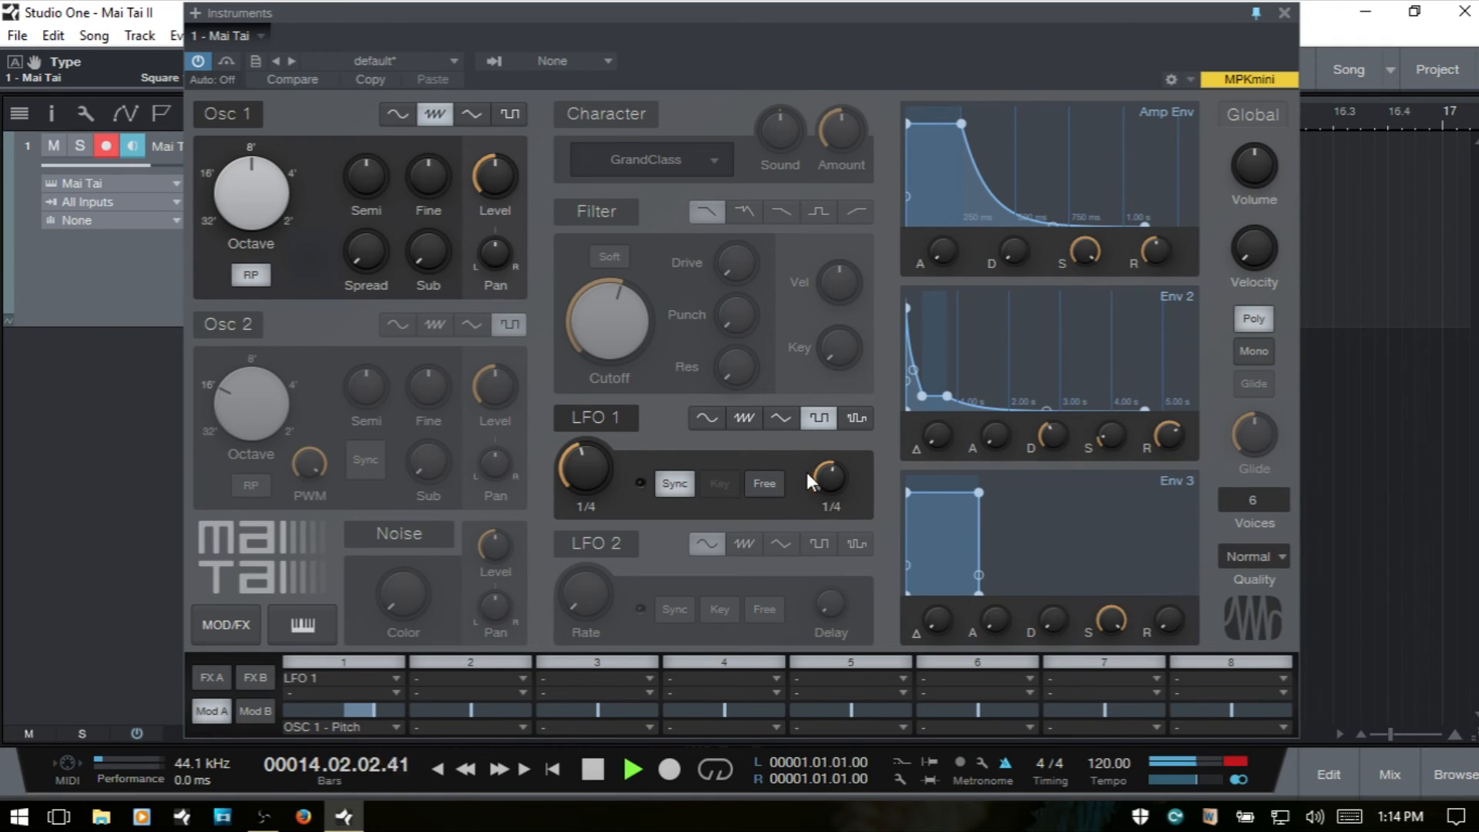
left_click_drag(838, 478, 839, 608)
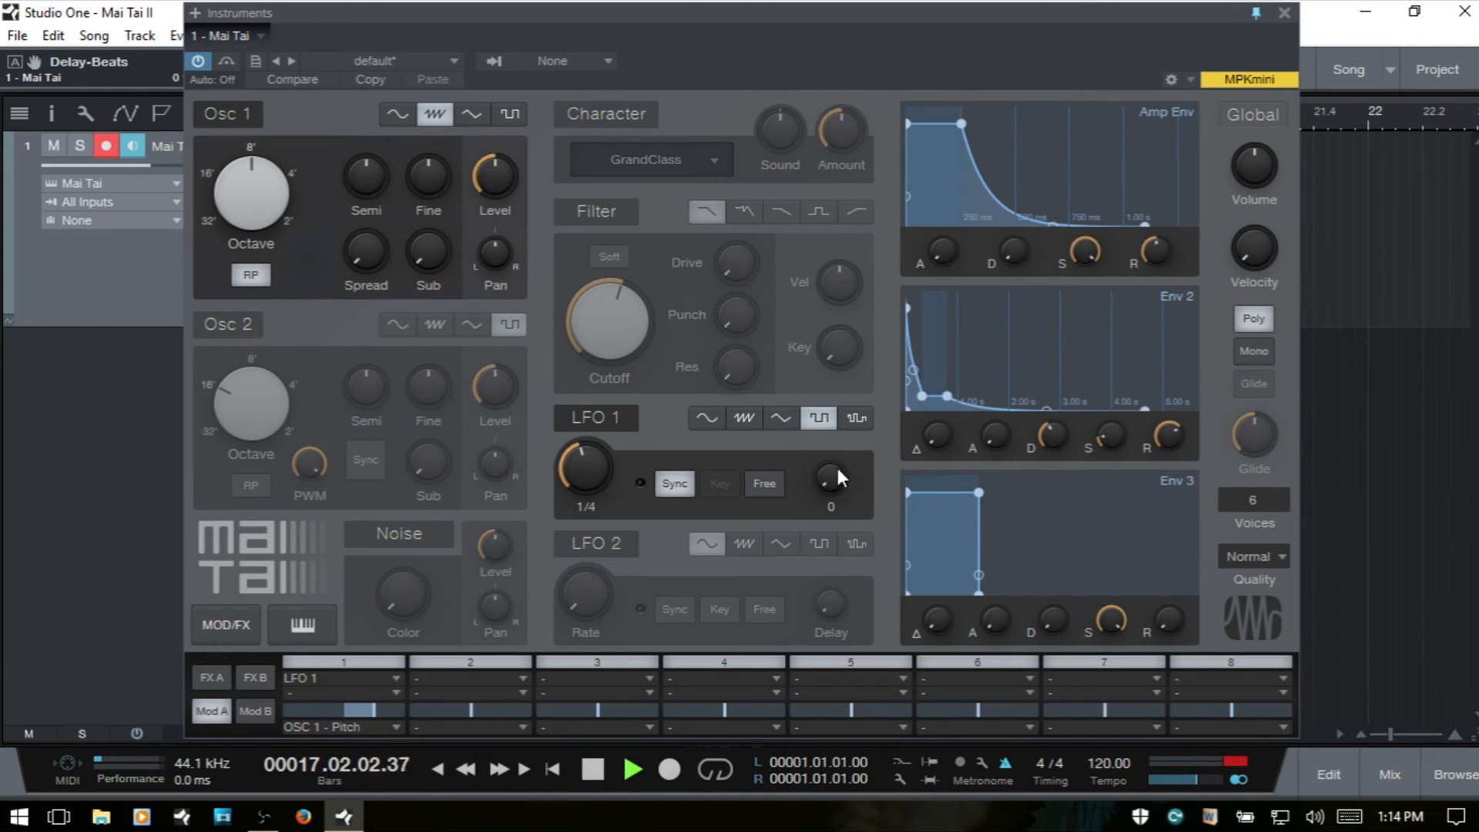
mouse_move(833, 480)
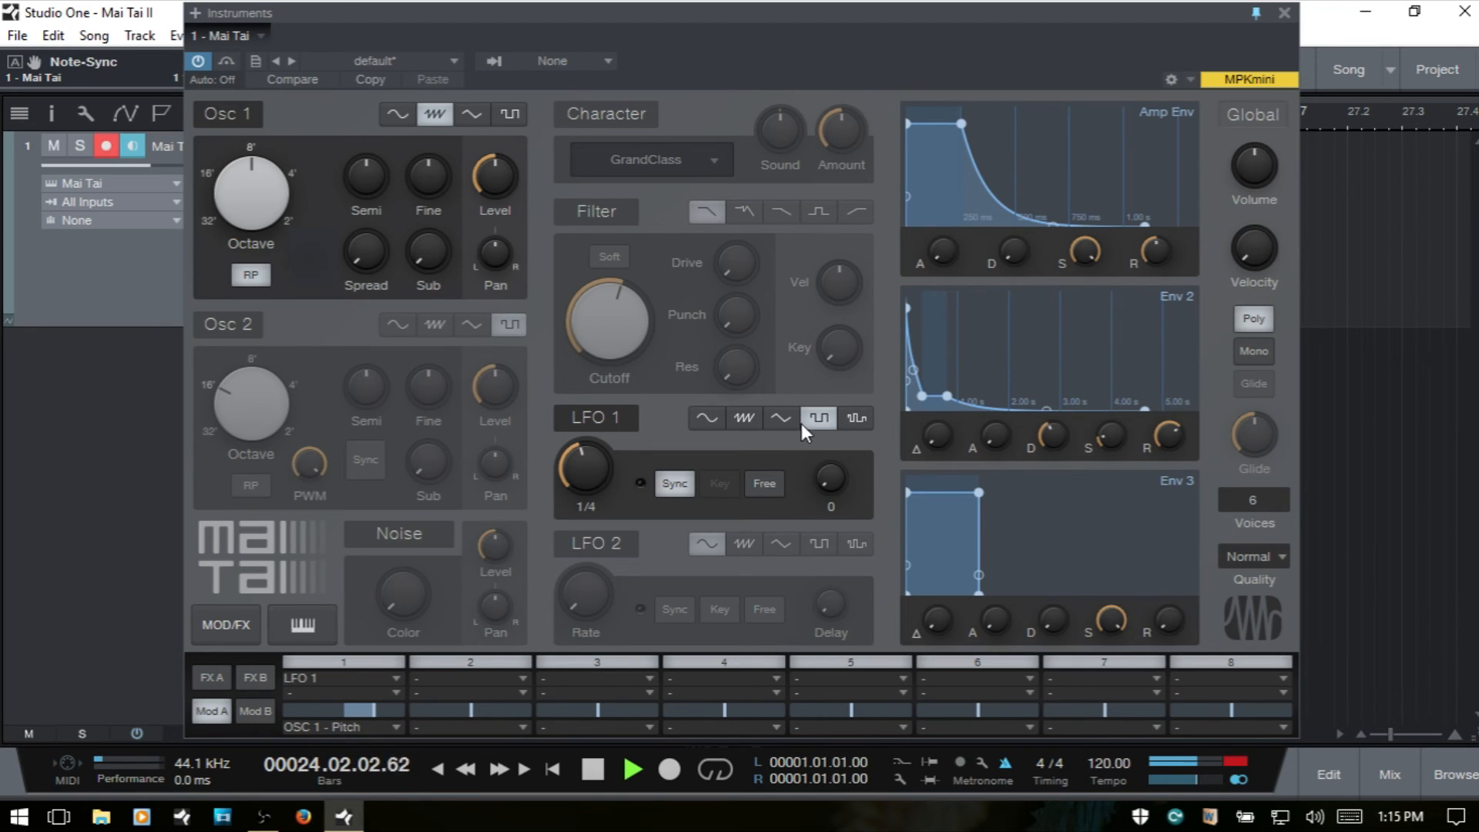
Step: Return the LFO 1 waveform to Saw, and stop playback with the song position back at the start
left_click(733, 423)
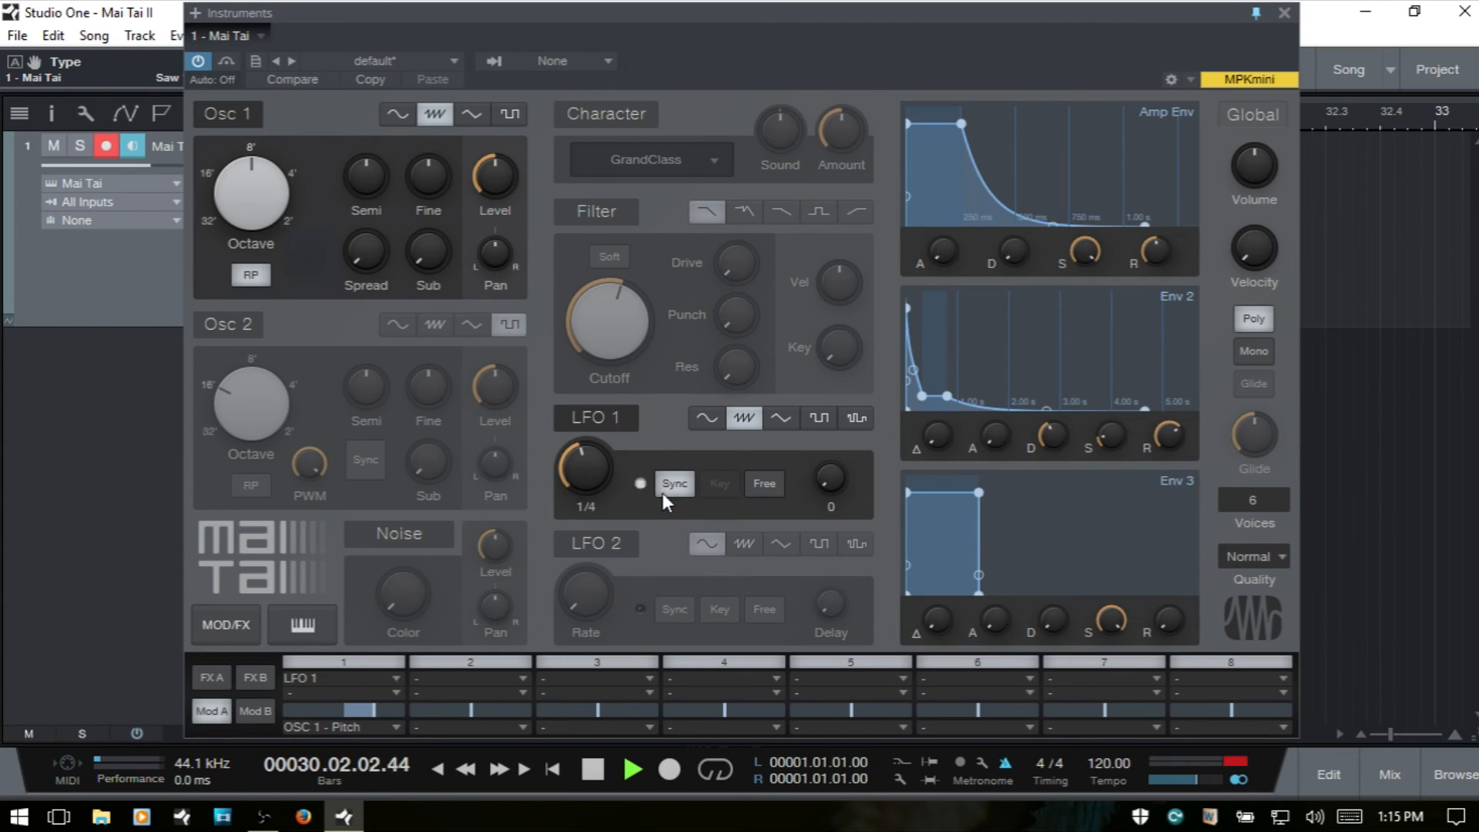
key("space")
key("Home")
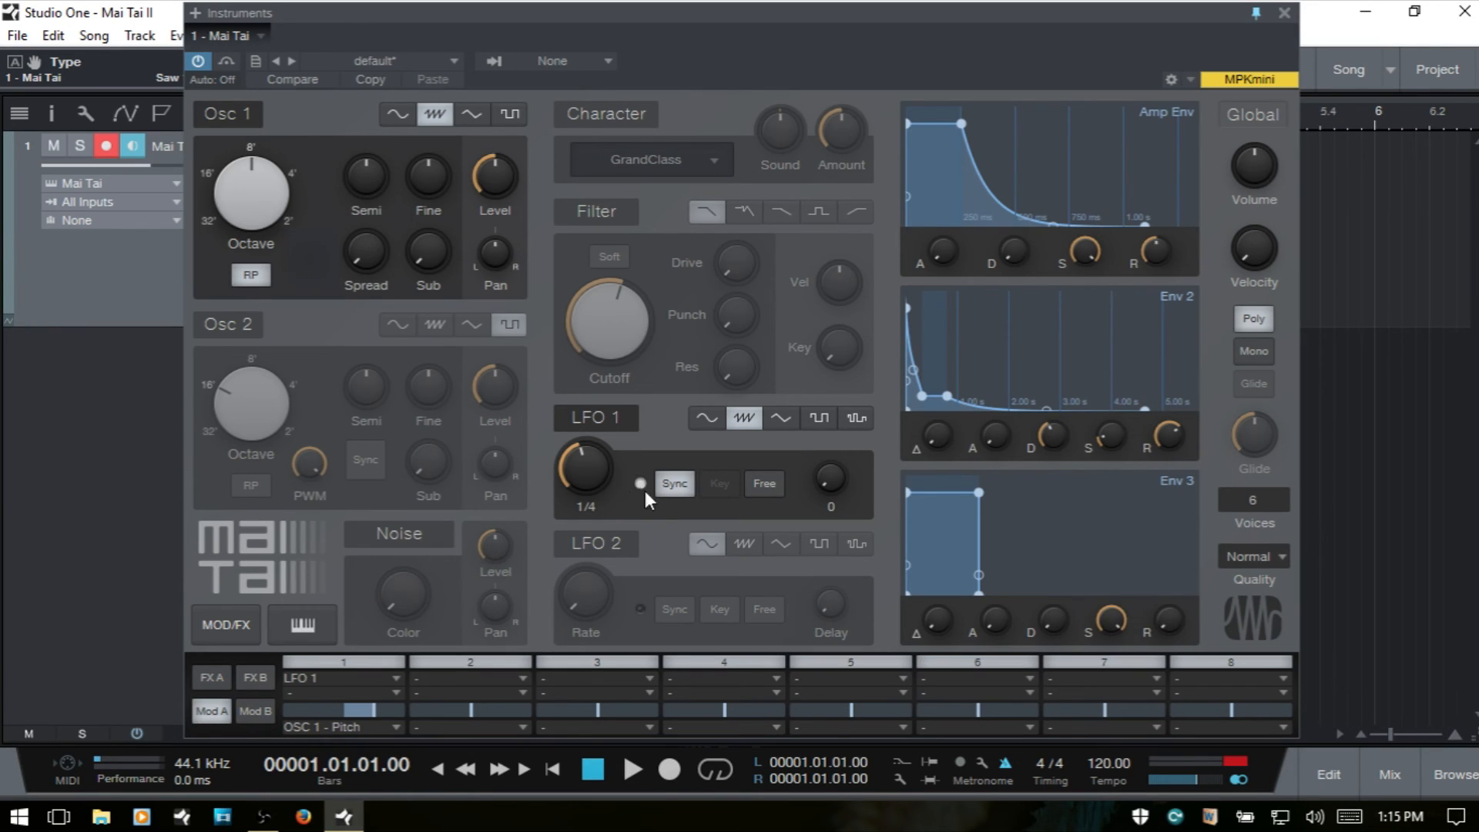
Step: Enable Key scaling on LFO 1 with tempo sync off, and turn tempo sync back on
left_click(682, 486)
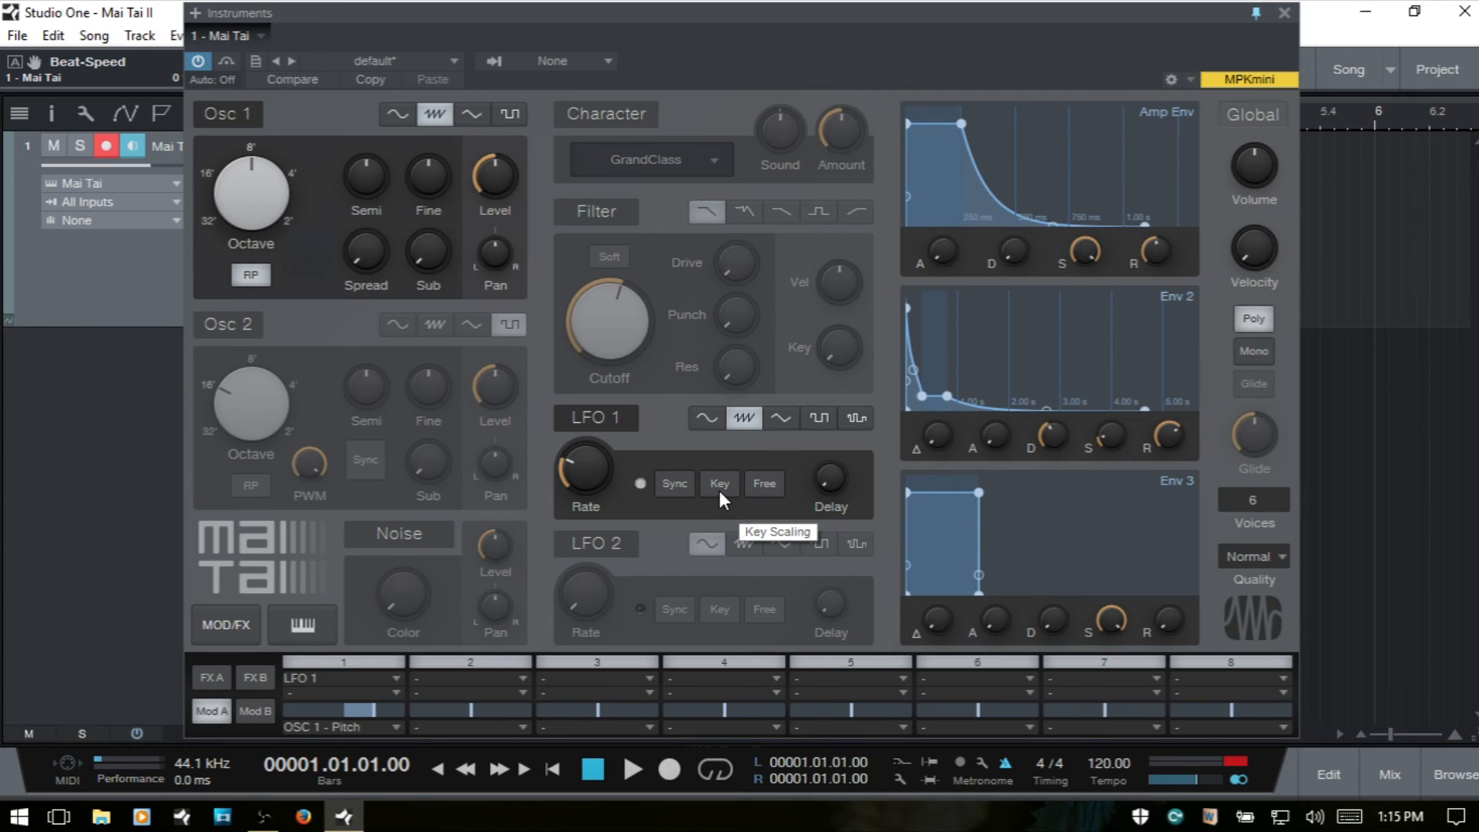
left_click(716, 487)
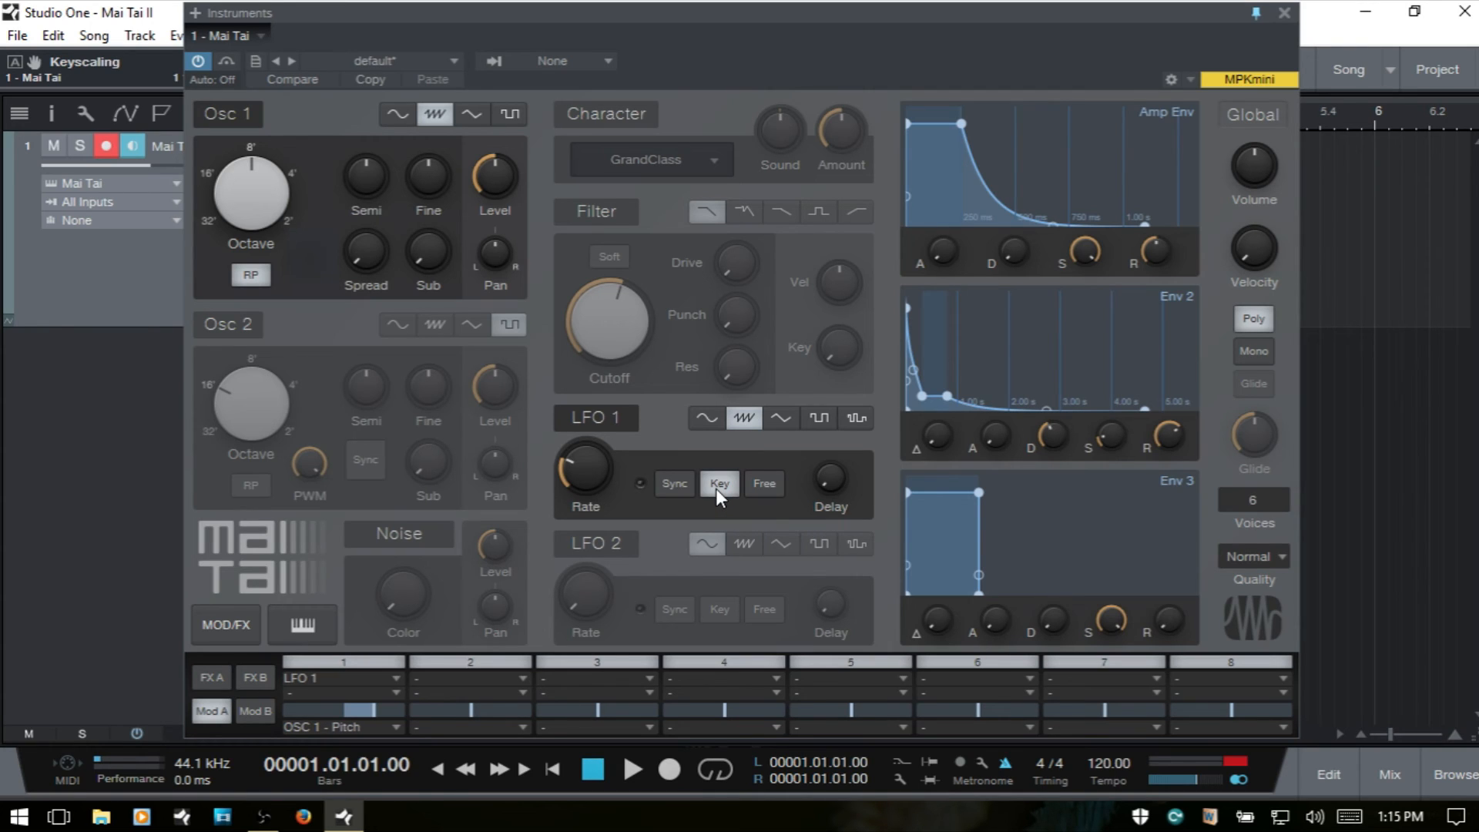
left_click(668, 488)
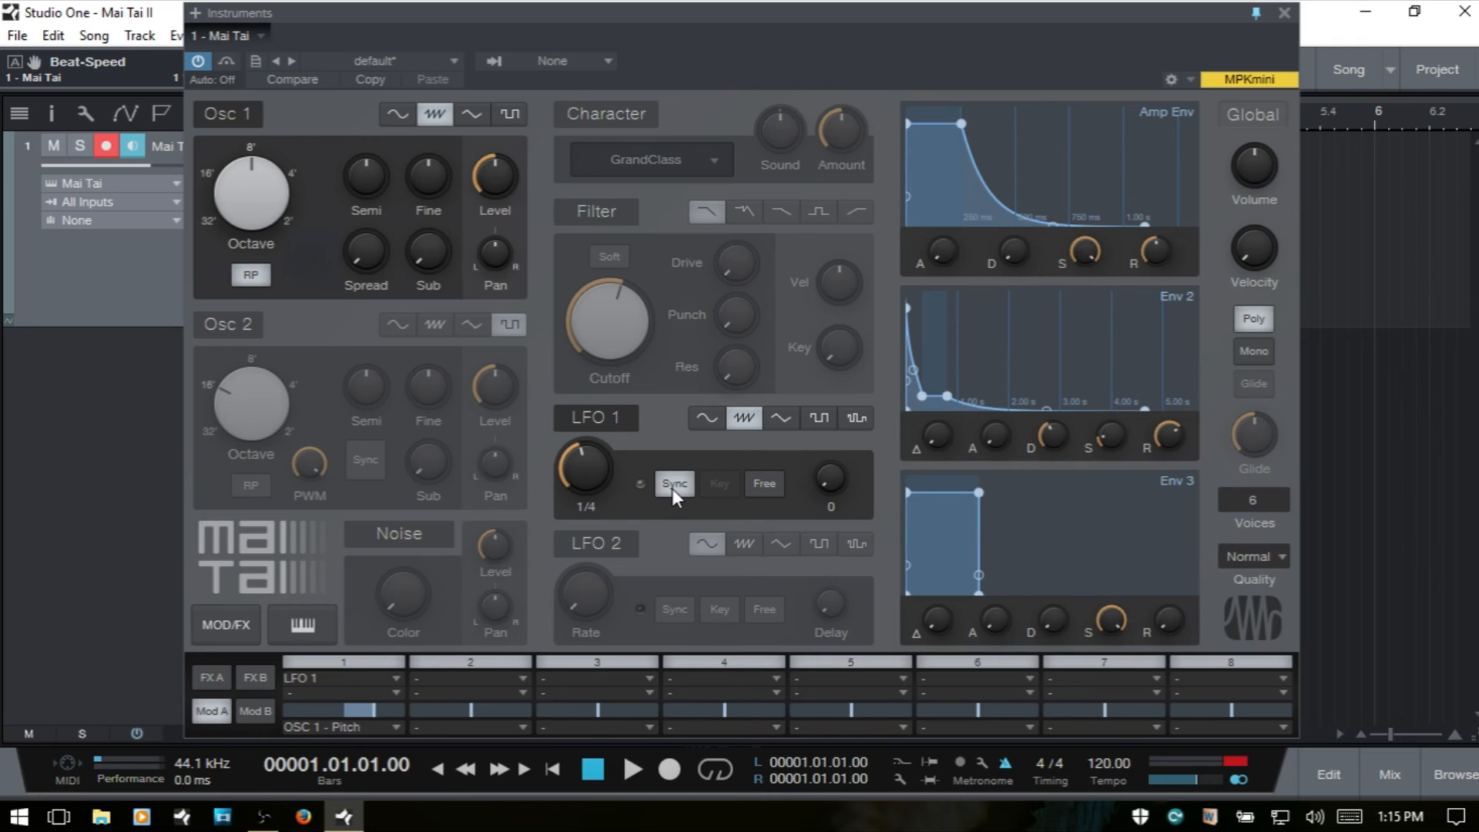
Step: Turn off tempo sync on LFO 1, choose the Sine waveform and set its rate to 8.36 Hz
left_click(672, 489)
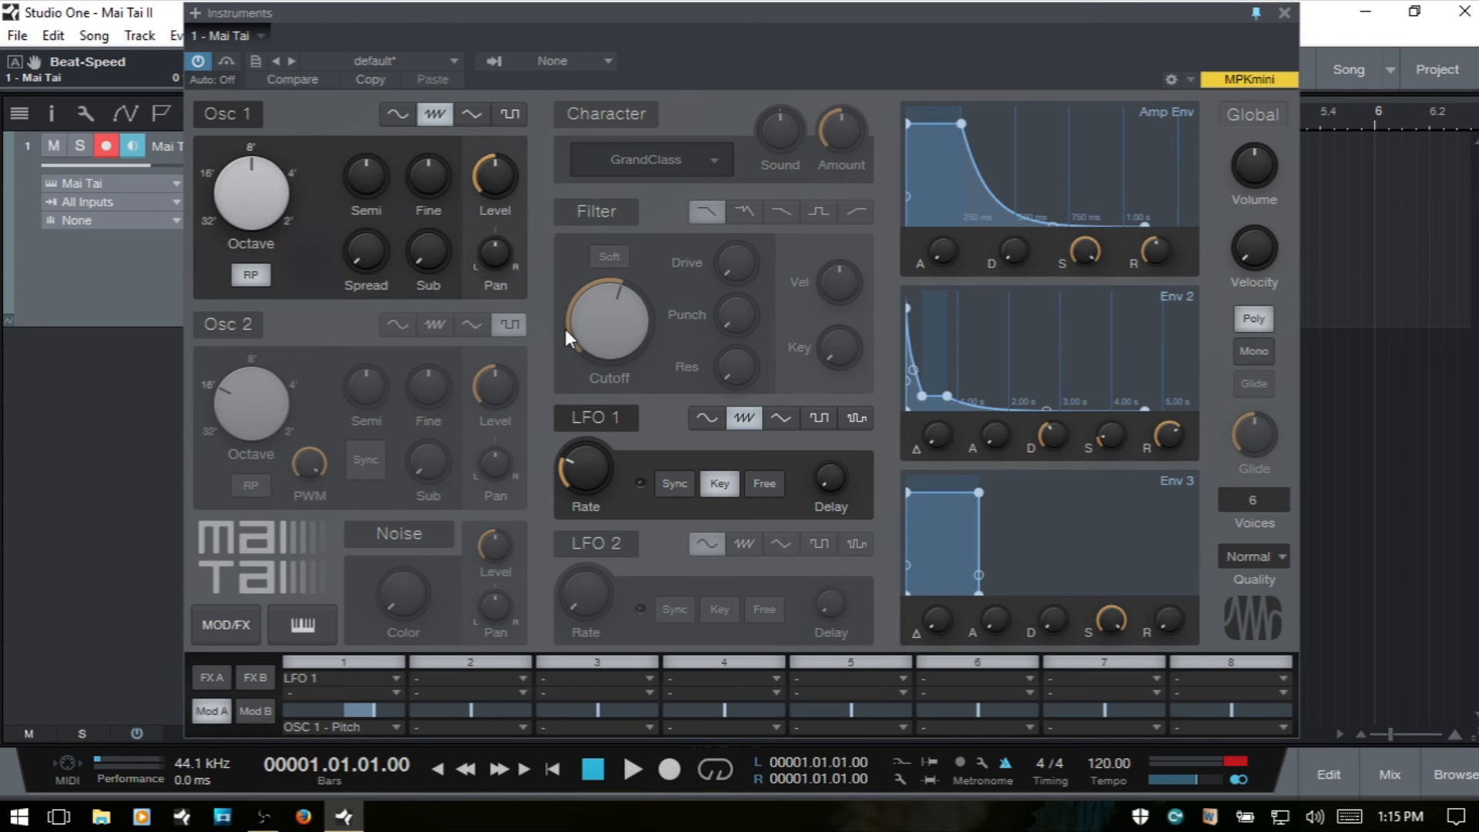
mouse_move(565, 330)
left_click(705, 412)
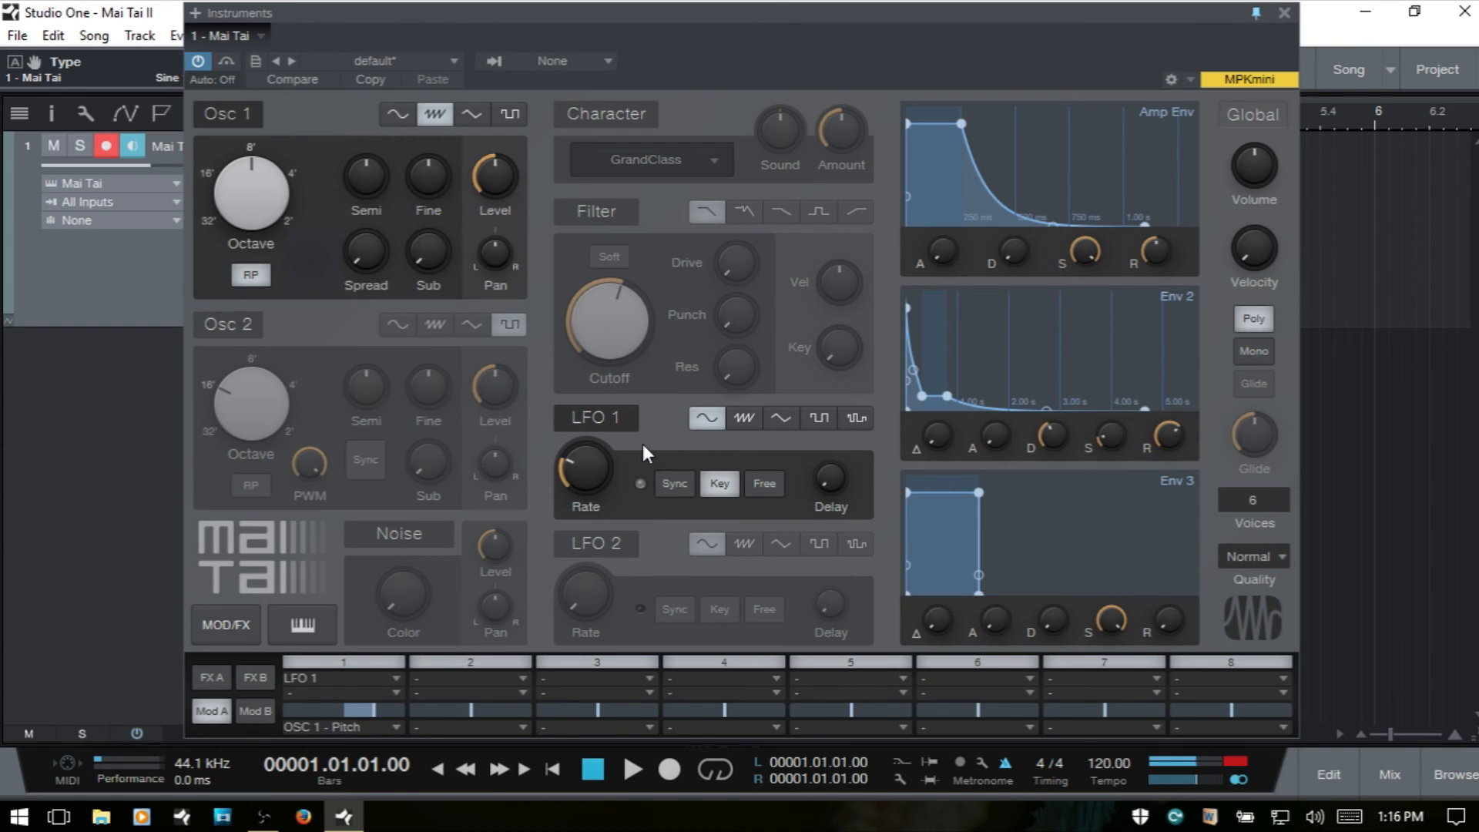
left_click_drag(583, 473, 584, 422)
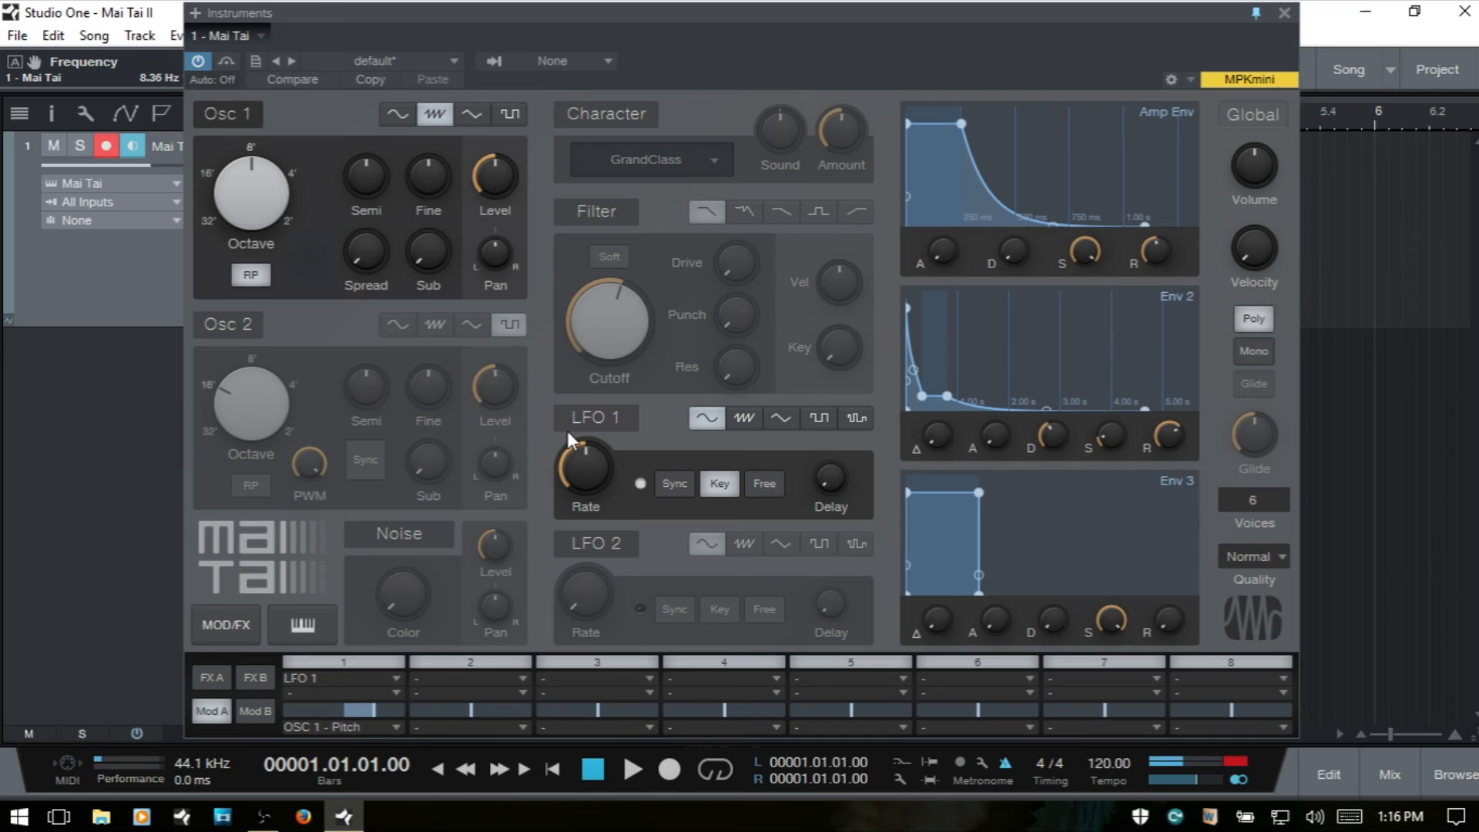
Step: Disable Key scaling on LFO 1 and compare Free mode on and off, lowering the rate to 0.63 Hz
left_click(724, 484)
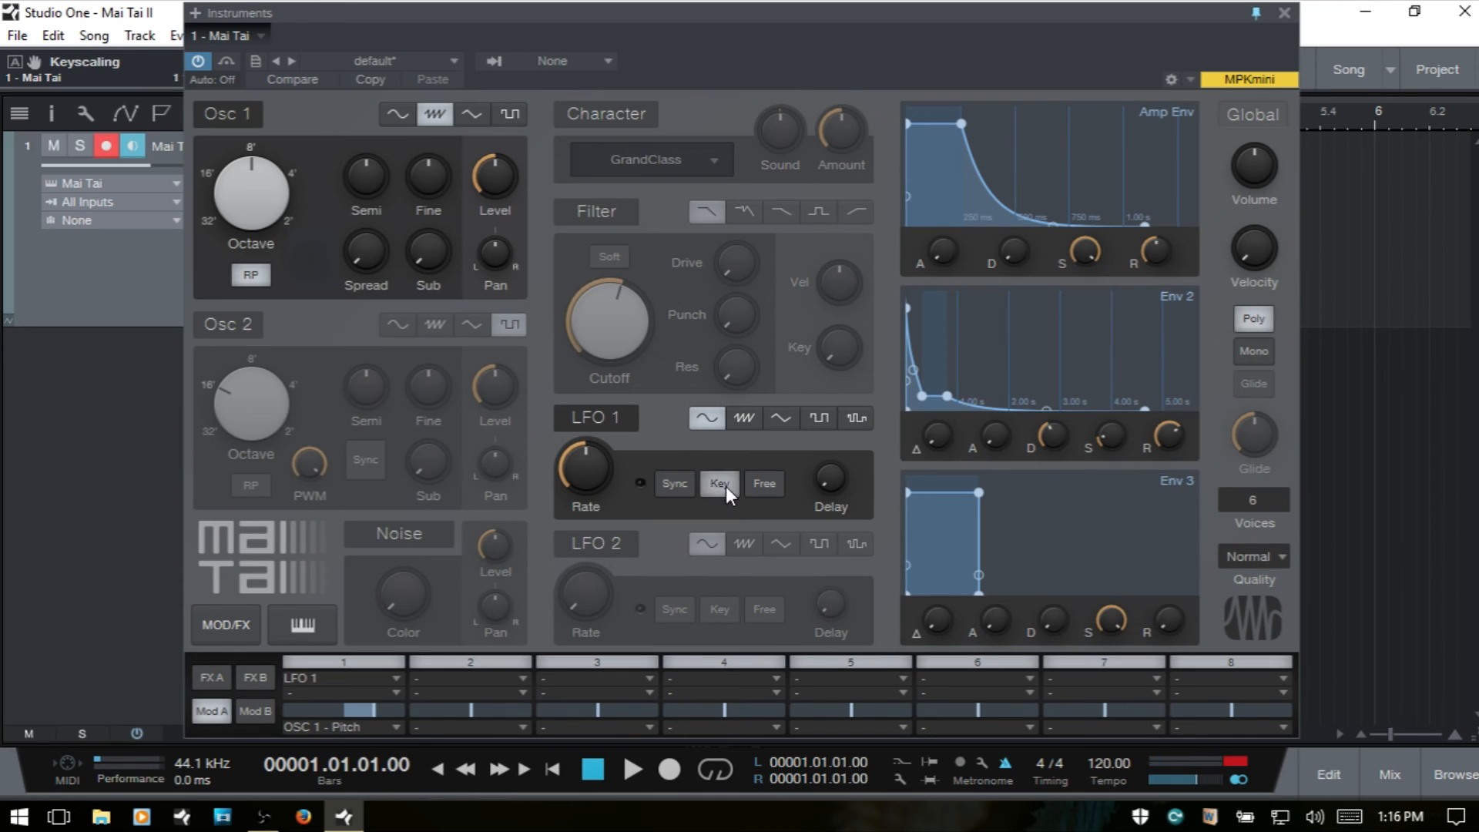
left_click(767, 487)
mouse_move(595, 490)
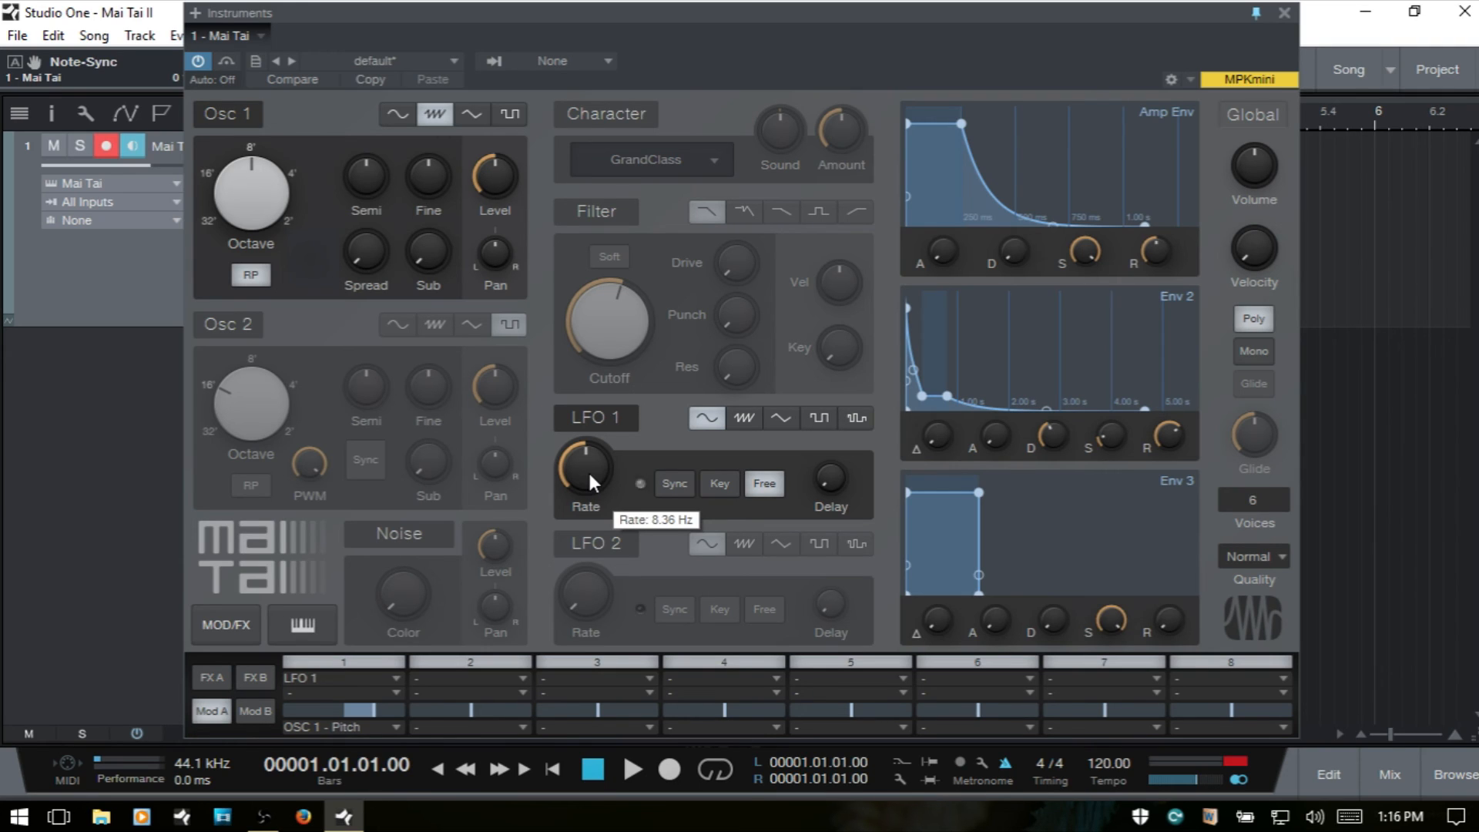
left_click(759, 483)
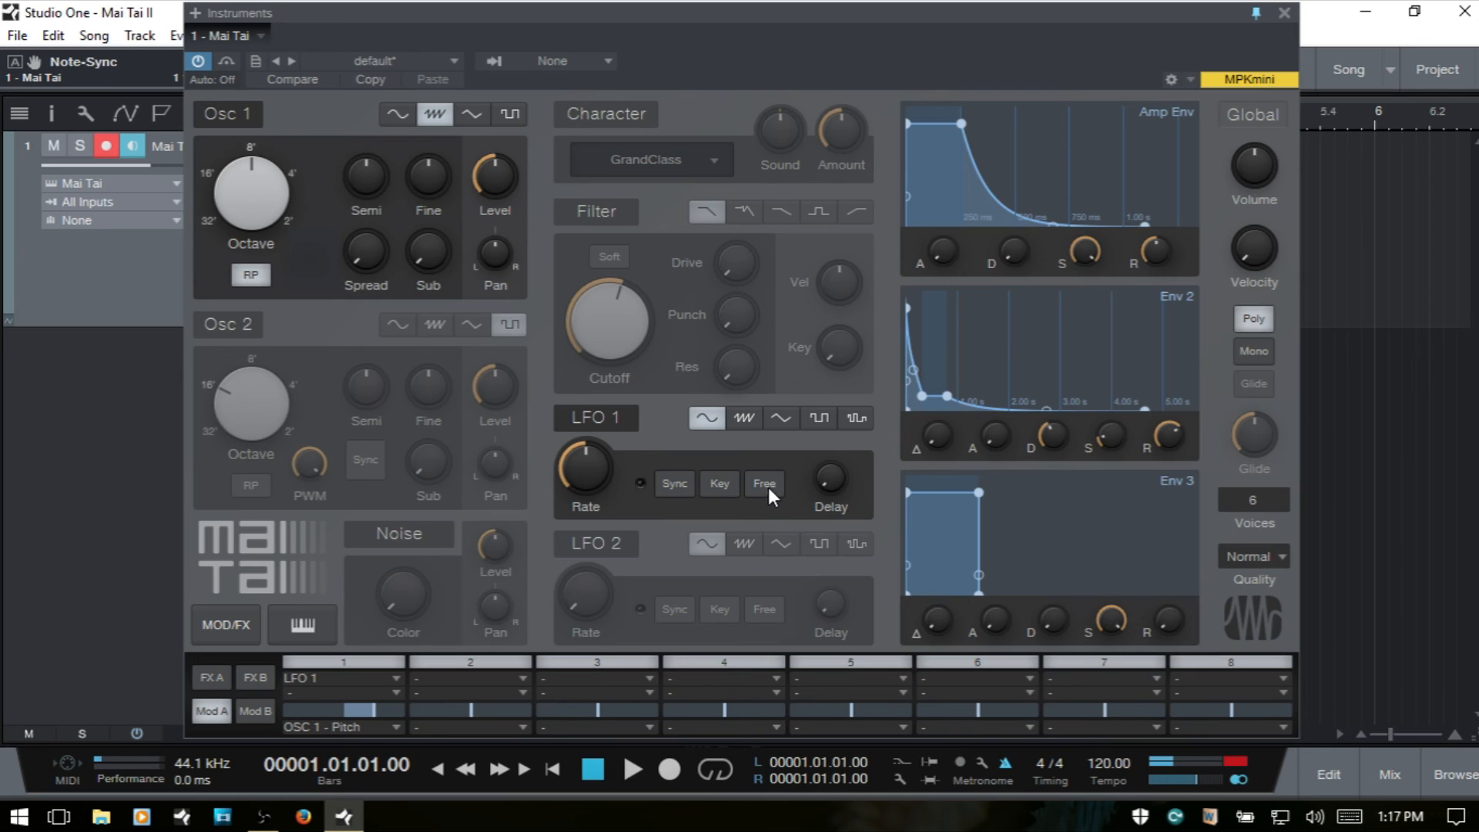
left_click(765, 483)
left_click_drag(578, 460, 585, 524)
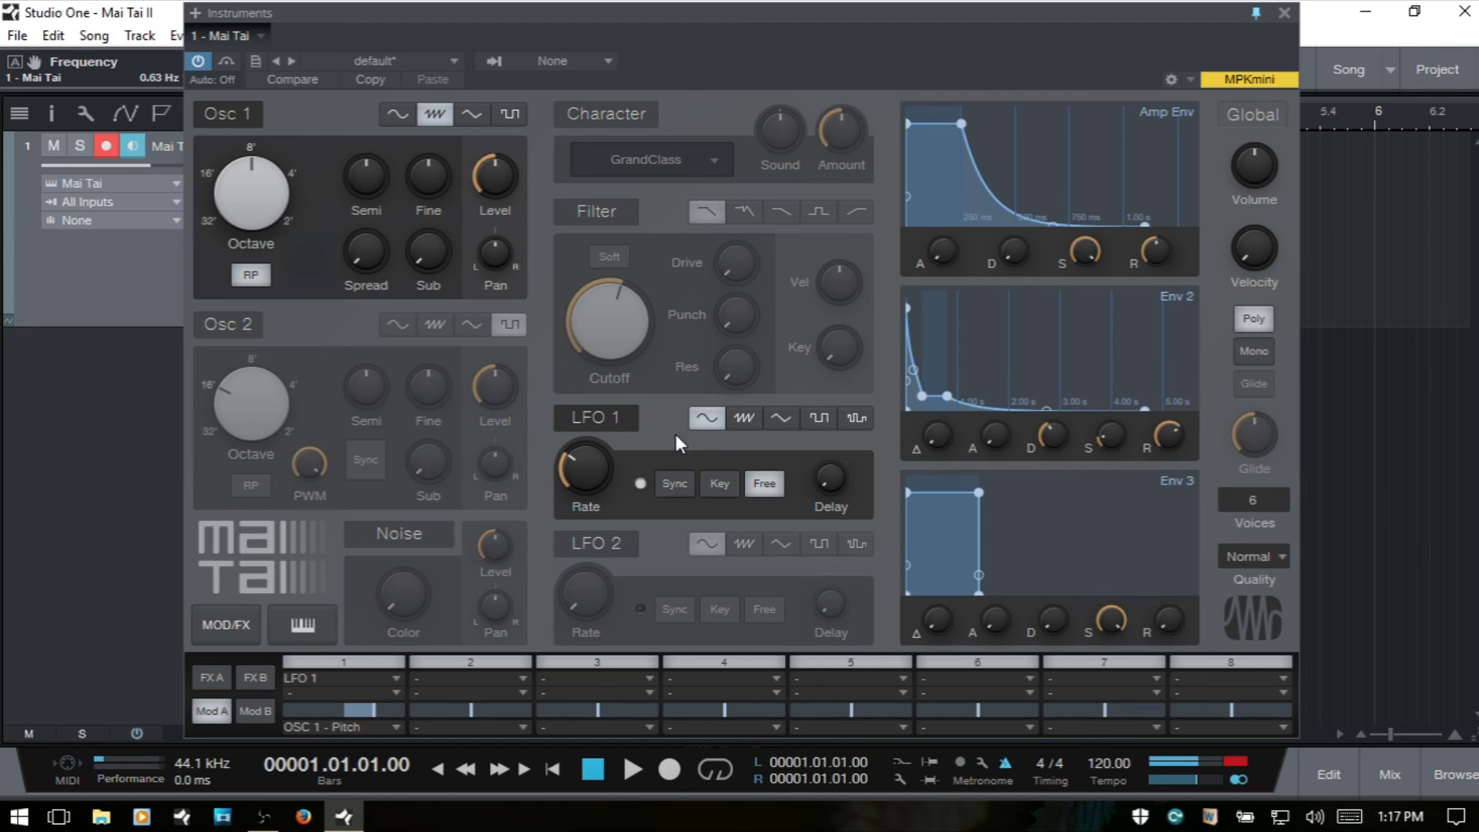
left_click(769, 483)
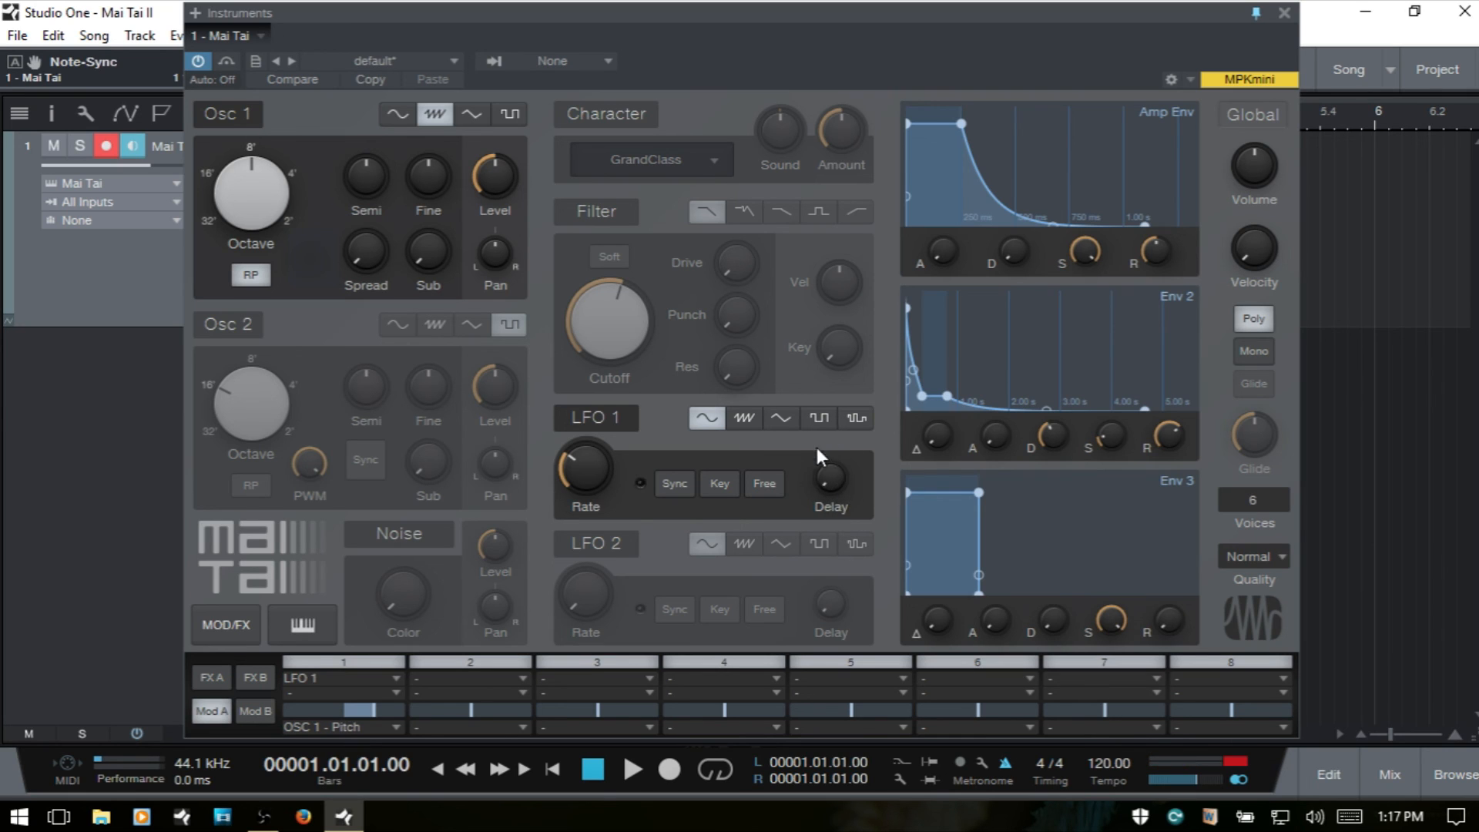
Step: Set LFO 1's rate to 5.95 Hz with a 0.00 ms delay, and switch its waveform to Square
mouse_move(834, 494)
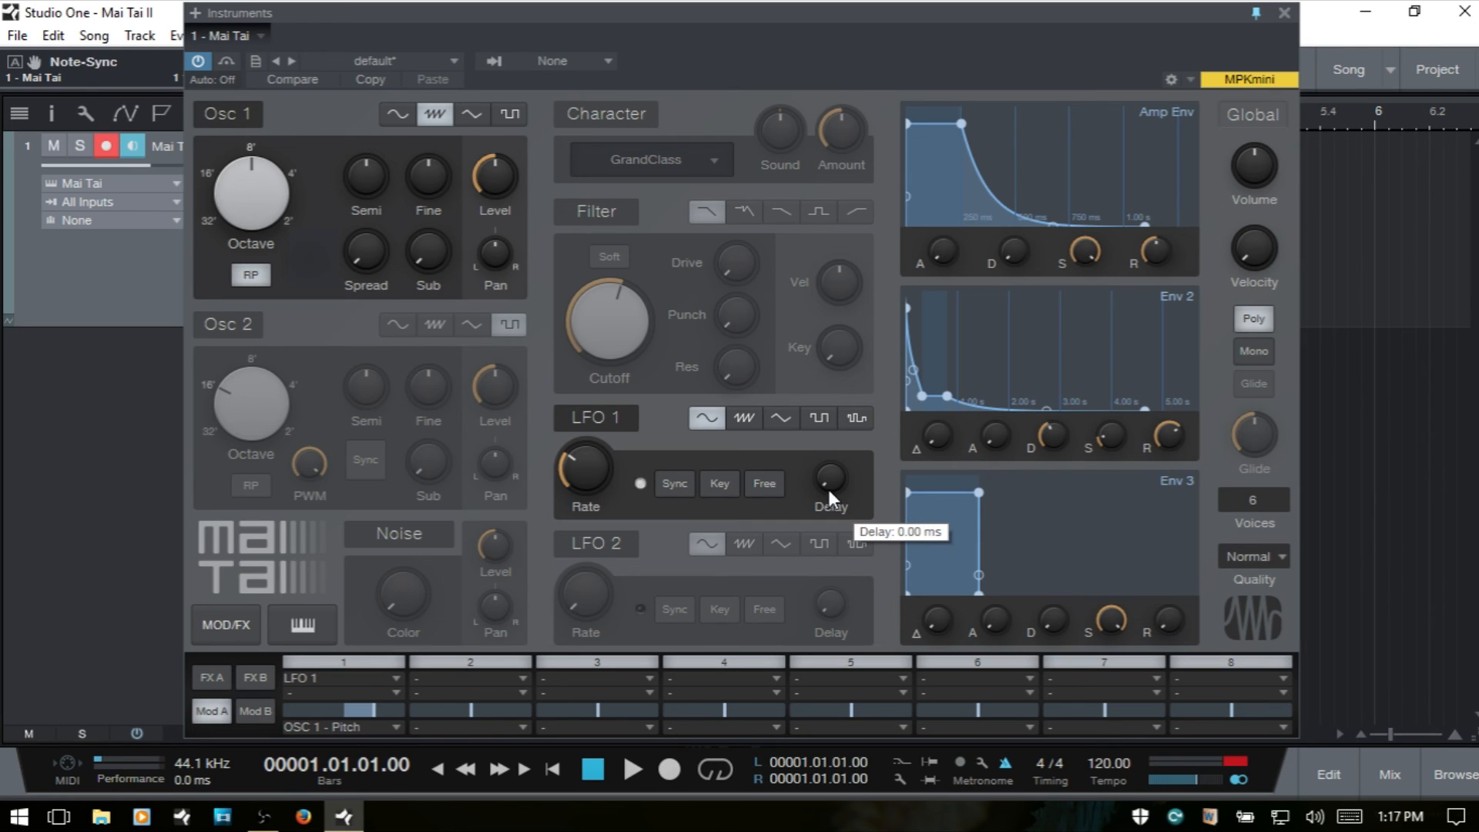
left_click_drag(829, 475, 829, 542)
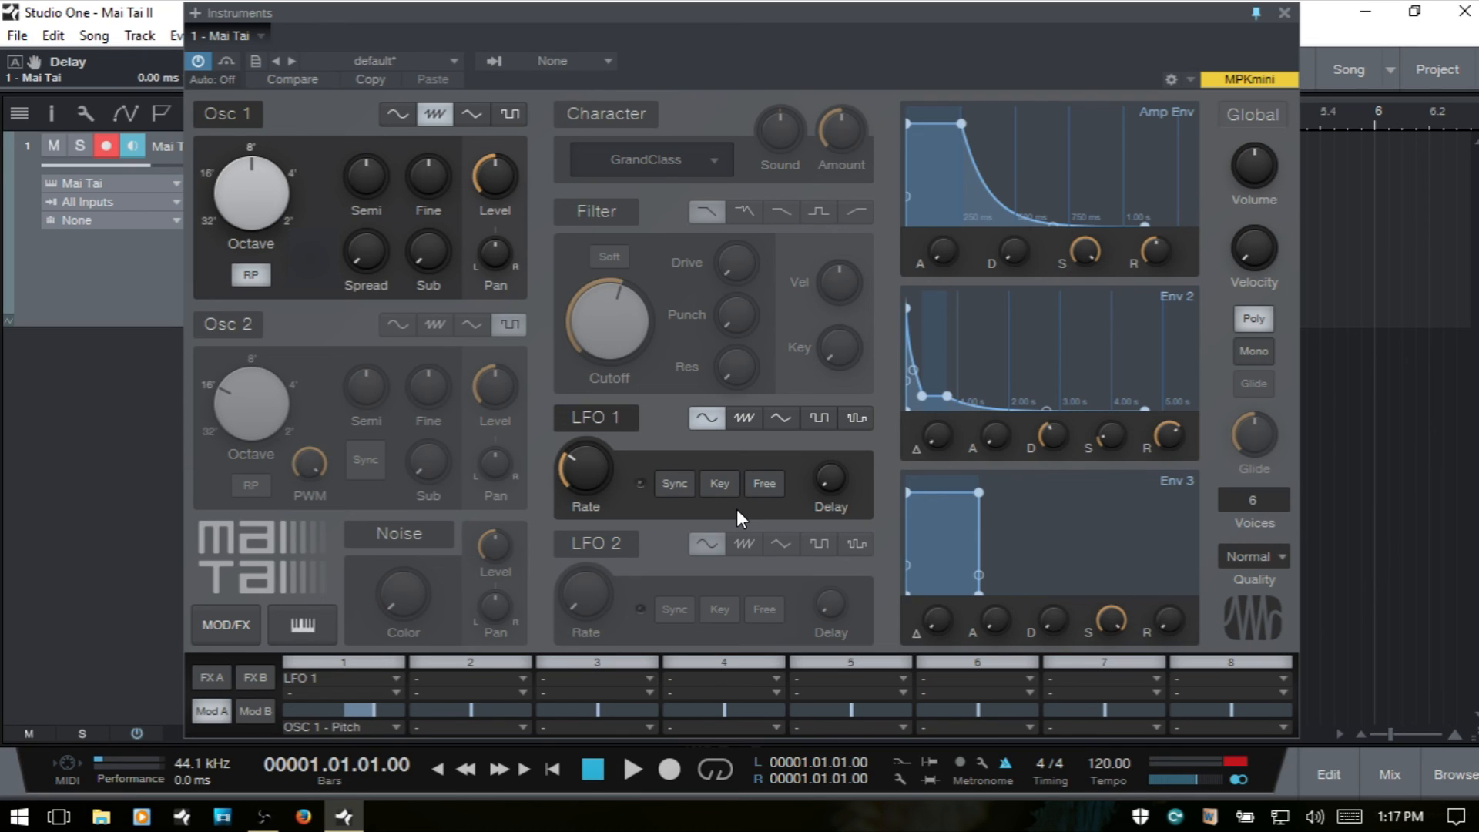
left_click_drag(588, 467, 589, 423)
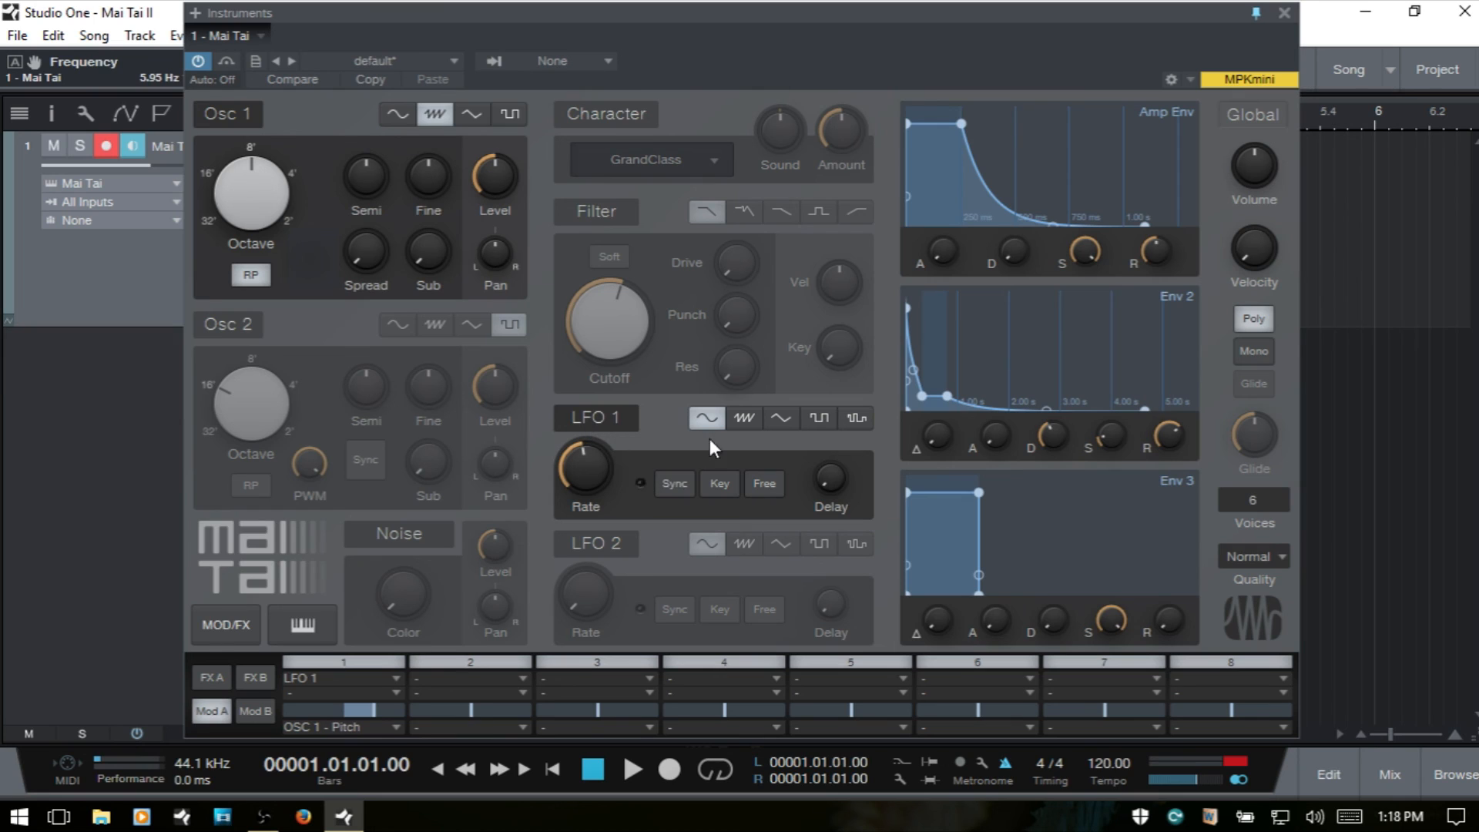
left_click(822, 418)
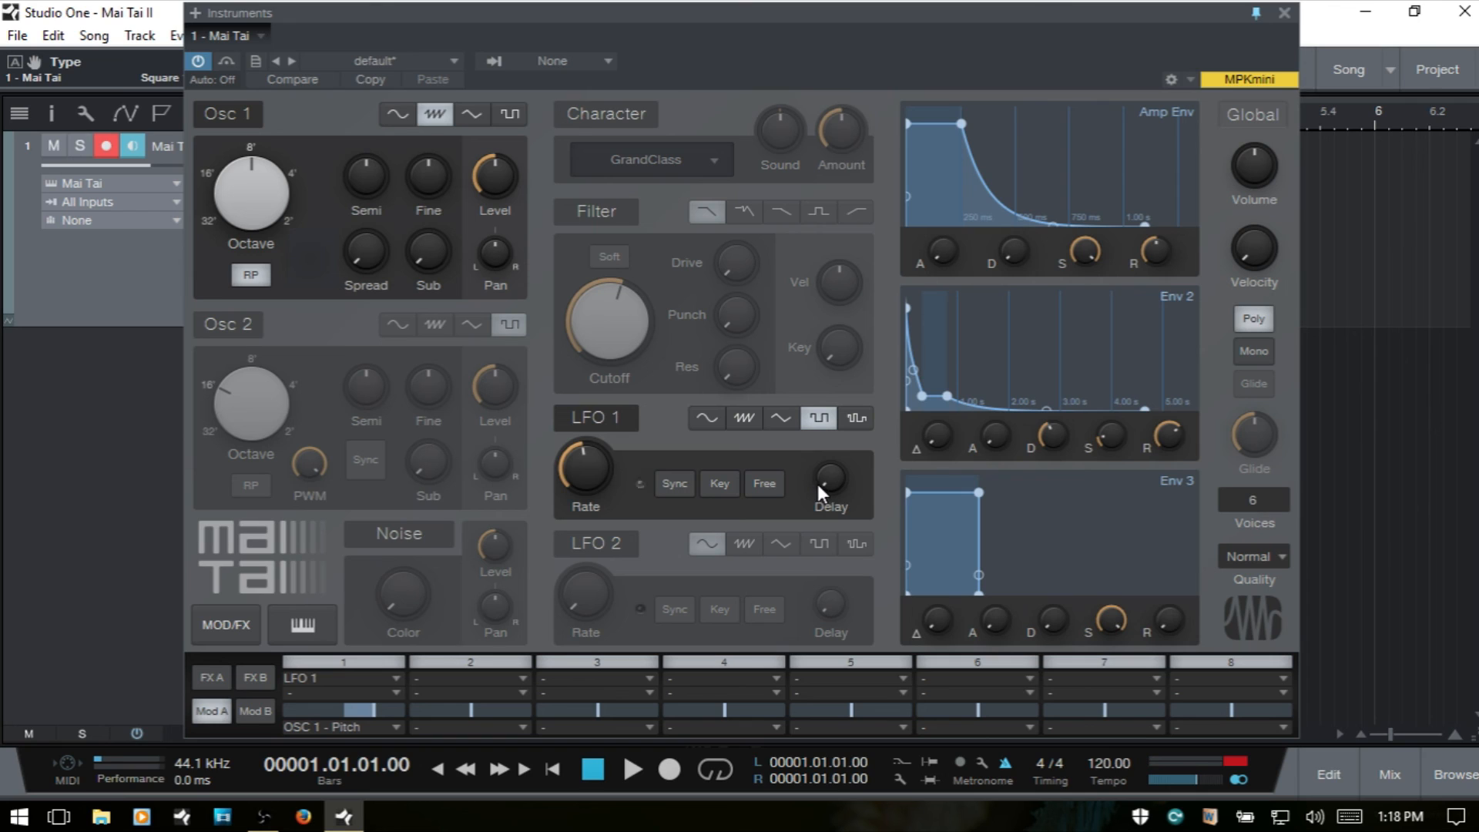
Step: Try an 870 ms delay on LFO 1, audition other amounts and settle on 780 ms
left_click_drag(825, 483, 847, 411)
mouse_move(828, 480)
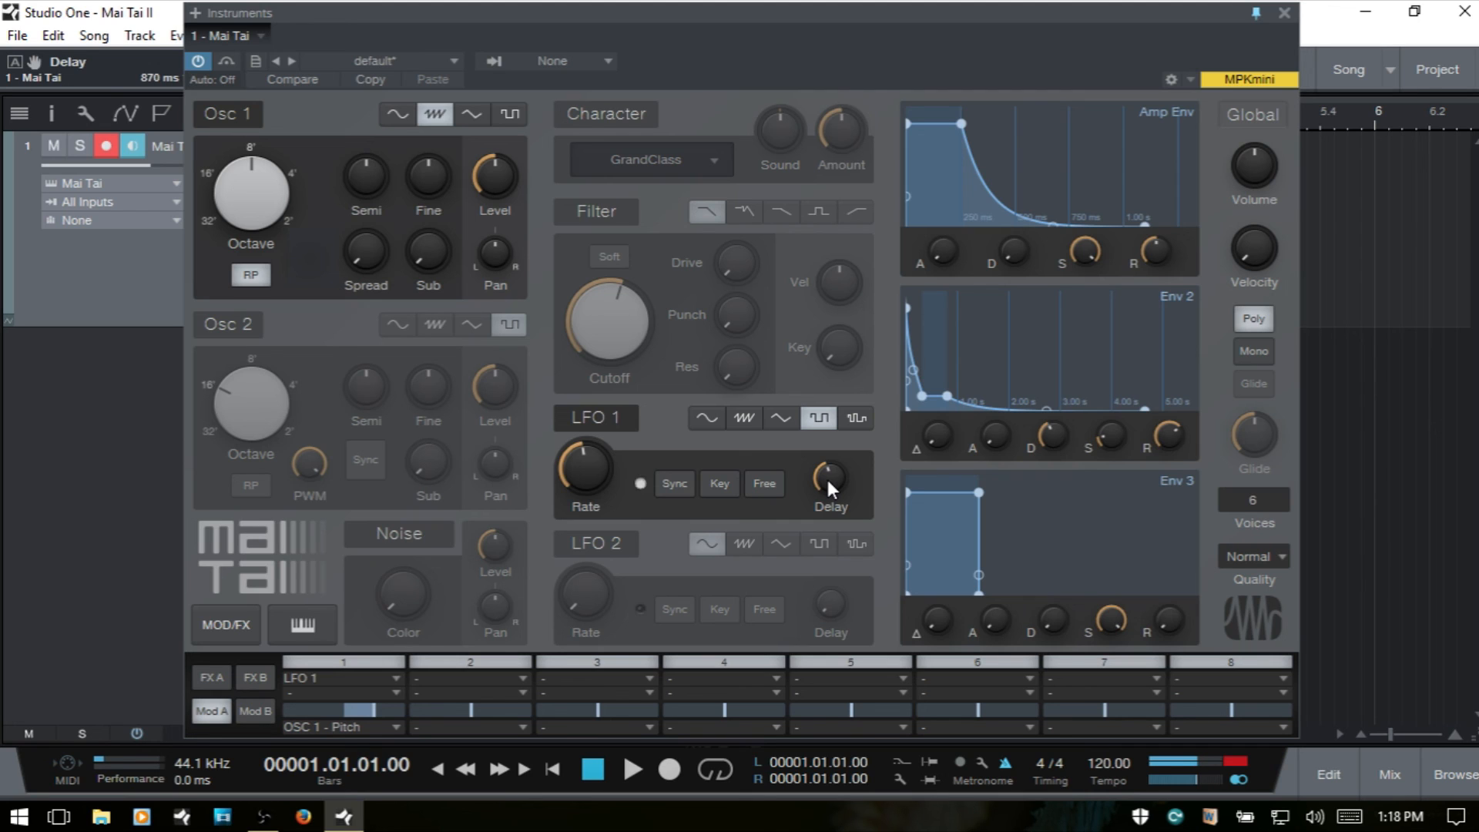
left_click_drag(828, 481, 841, 357)
left_click_drag(811, 460, 834, 489)
Step: Add Mod Wheel as the second source of modulation slot 1, and replace it with Pitch Bend
left_click(397, 694)
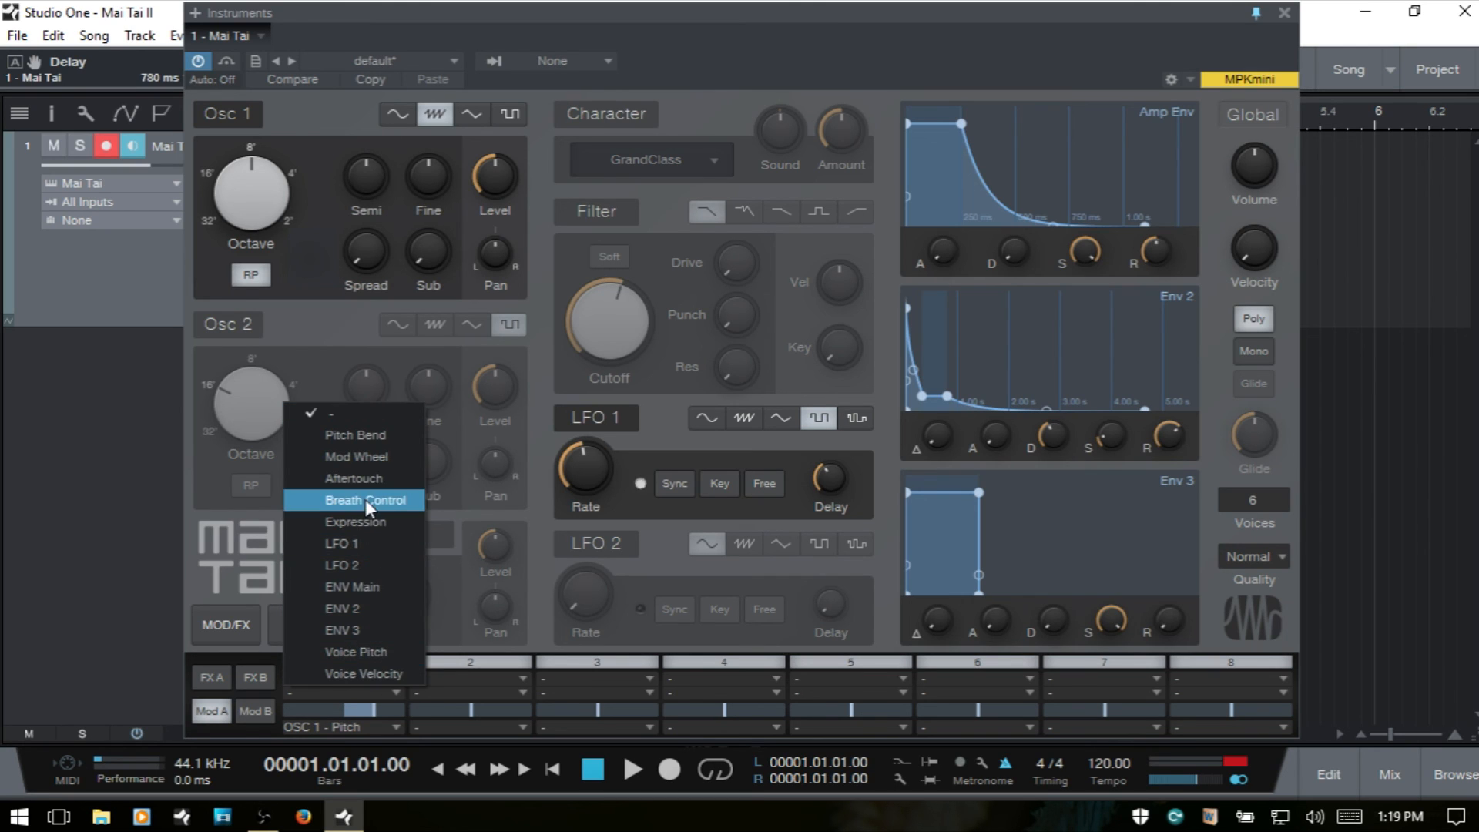
left_click(365, 458)
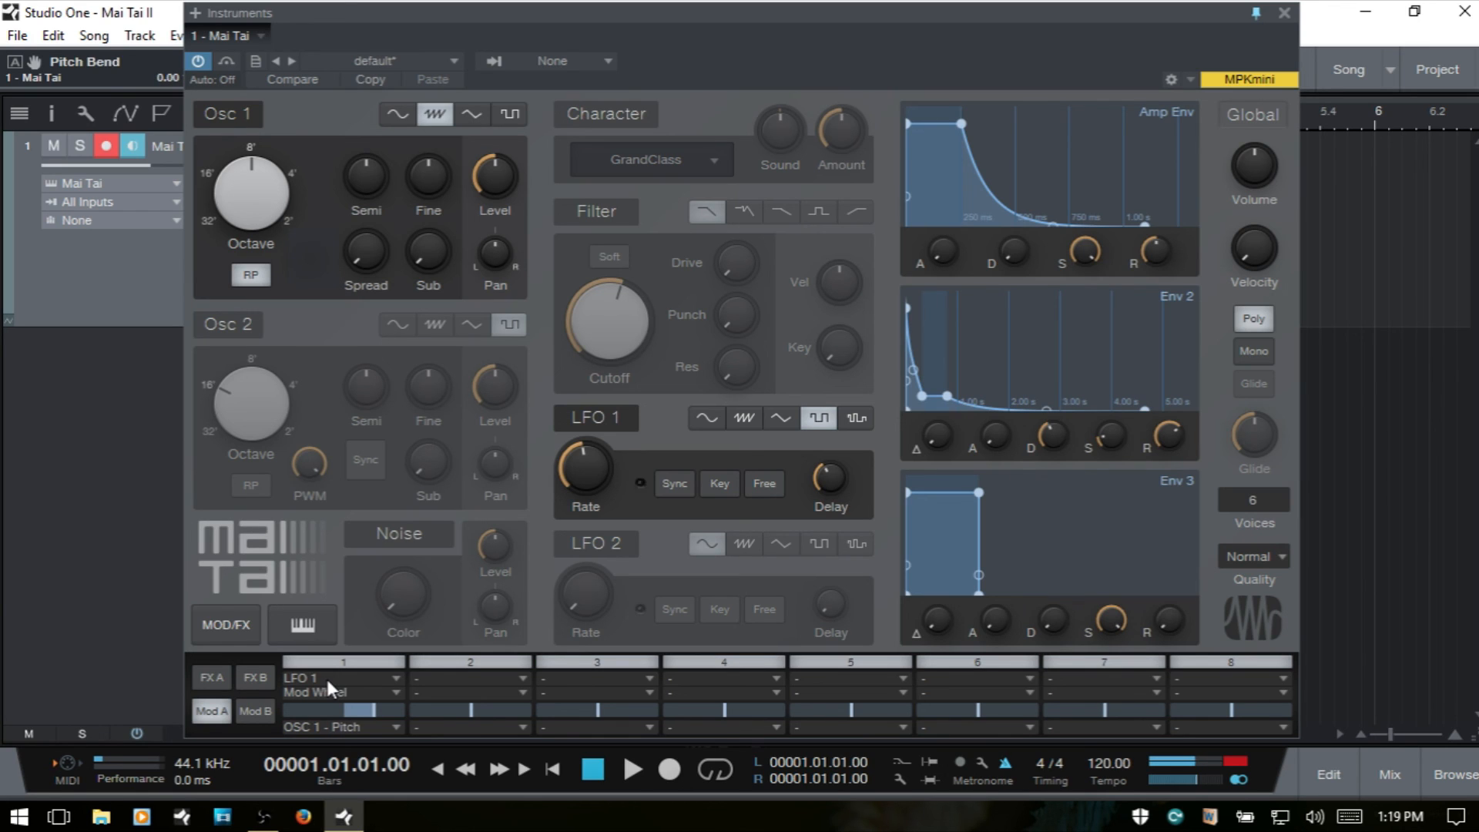
left_click(370, 691)
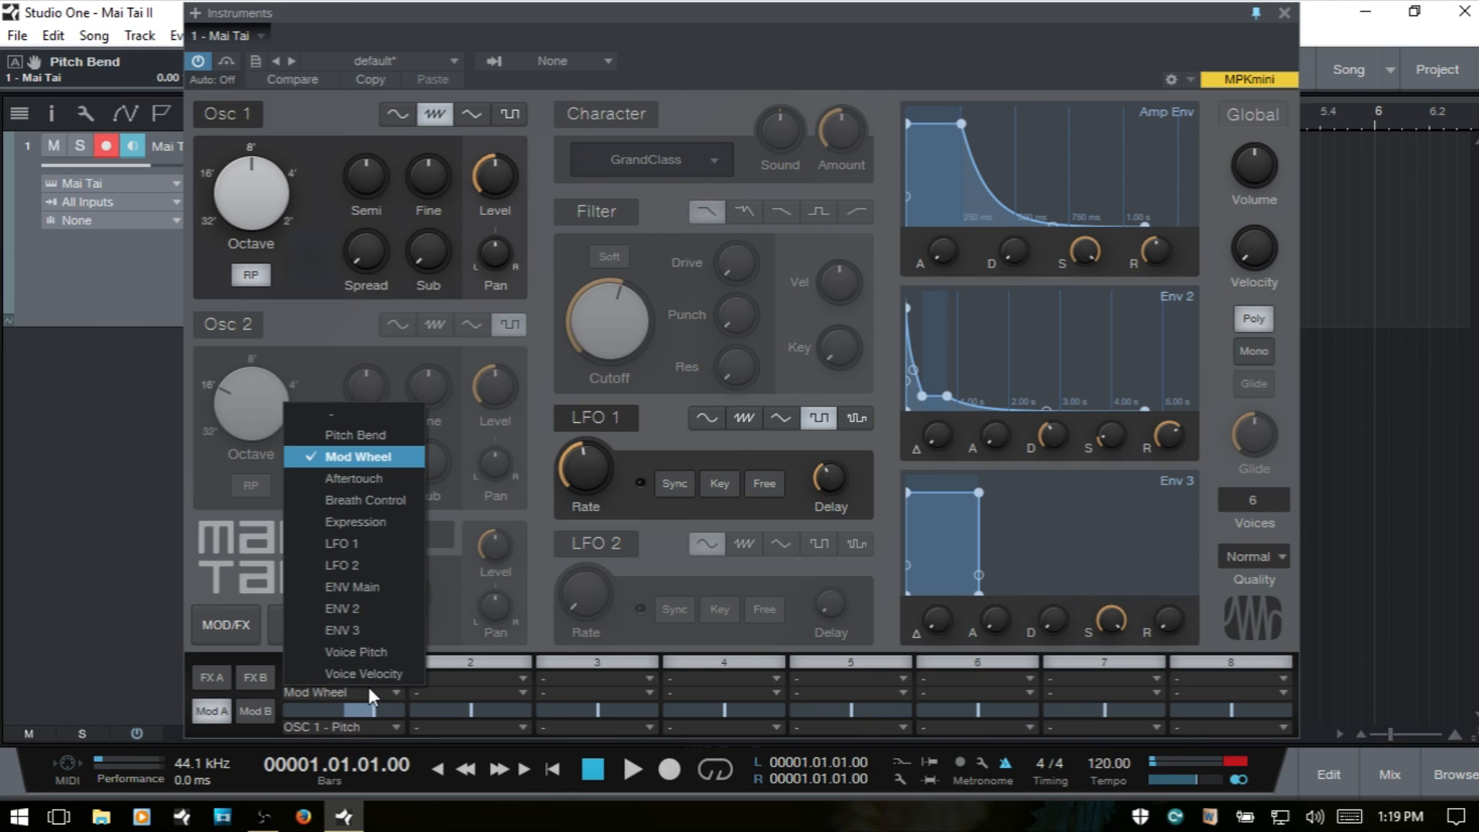
left_click(346, 436)
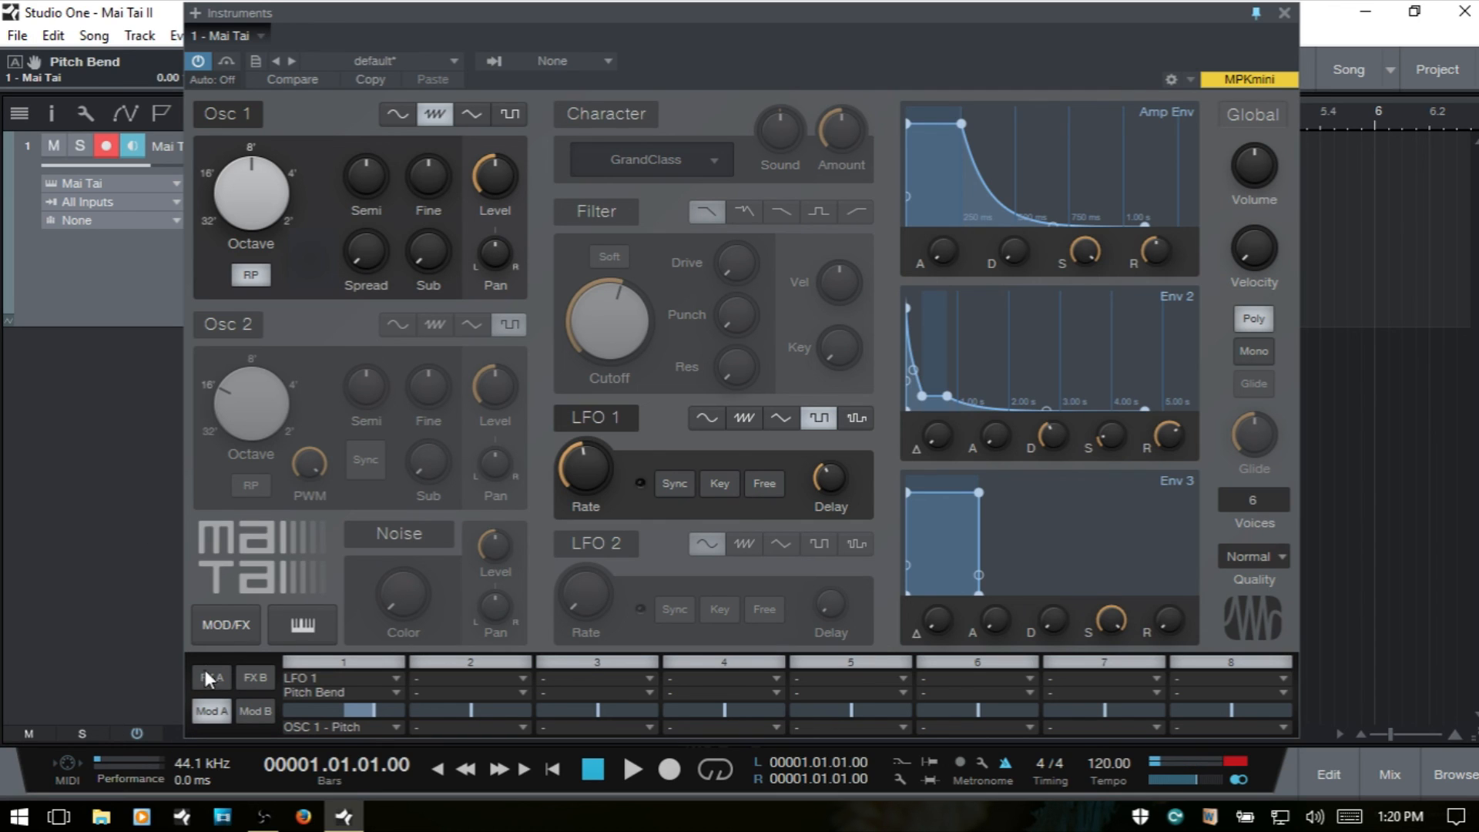
Step: Hide the modulation and effects section, show the virtual keyboard and try its pitch bend wheel
left_click(228, 627)
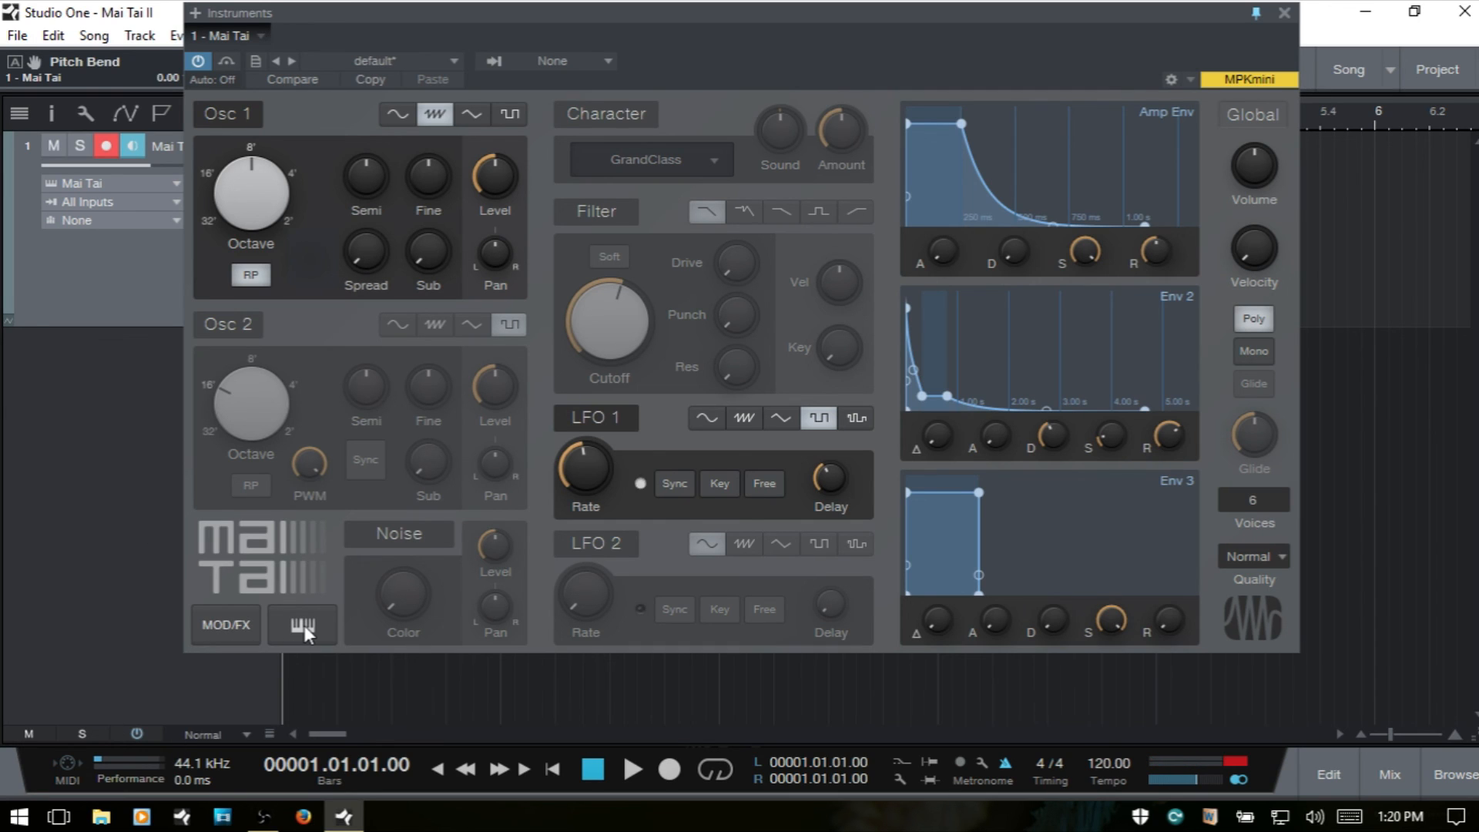
left_click(305, 626)
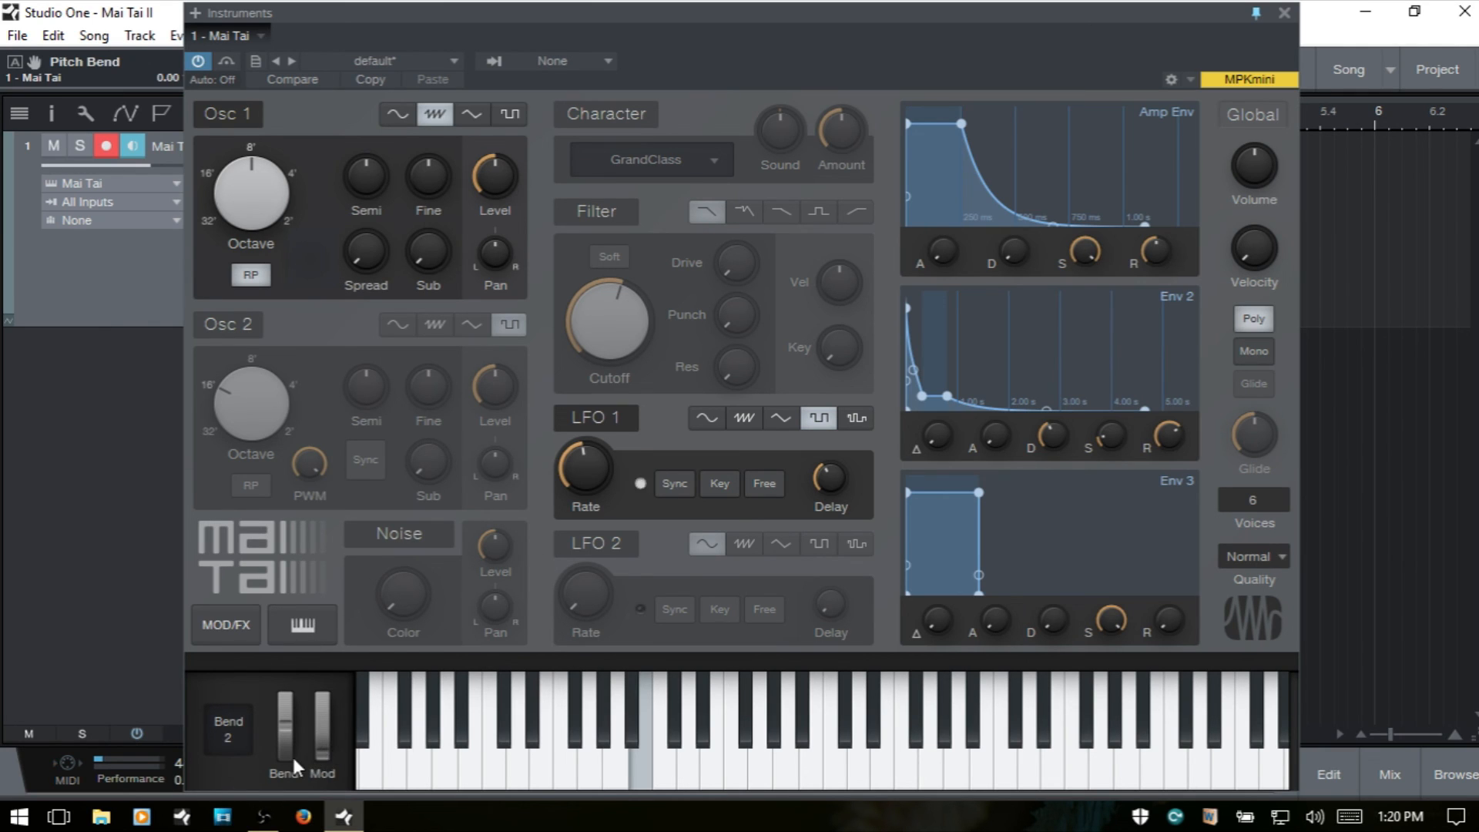
mouse_move(282, 738)
left_mouse_down()
mouse_move(287, 691)
mouse_move(287, 755)
mouse_move(282, 687)
mouse_move(290, 720)
left_mouse_up()
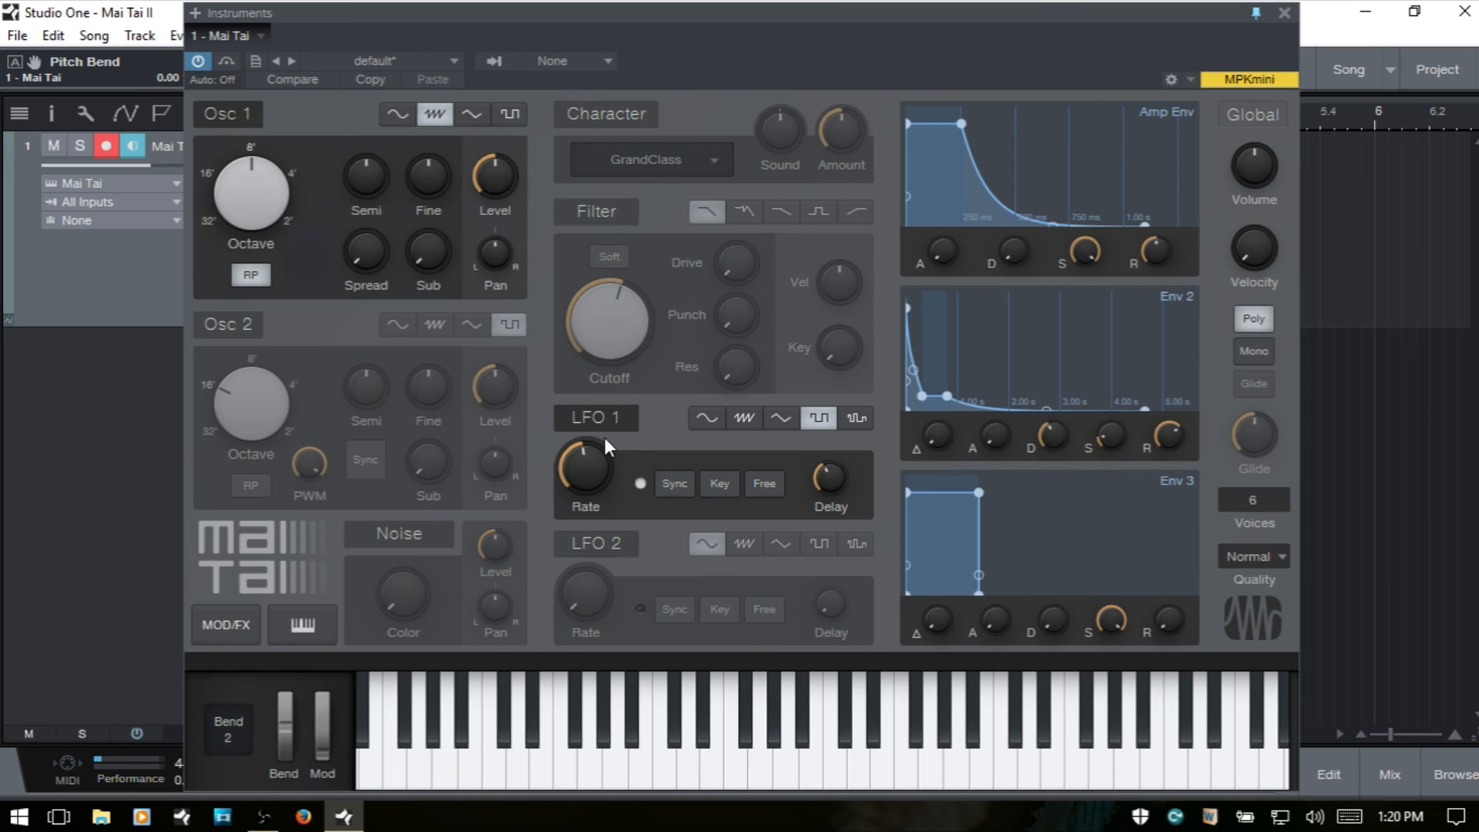
Step: Bring back the Mod A modulation matrix after a look at Mod B, activate LFO 2 and hide the virtual keyboard
left_click(231, 631)
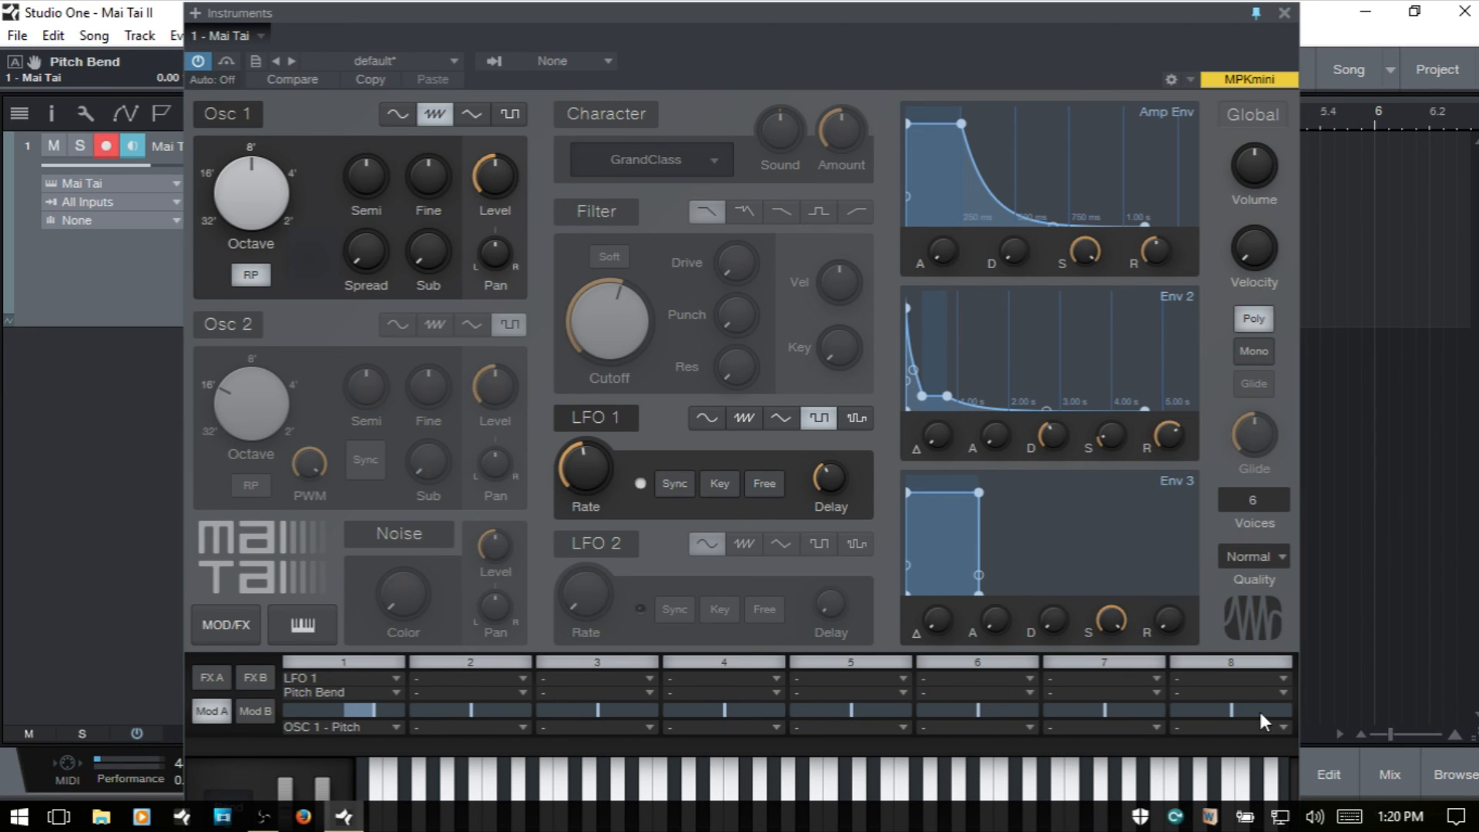
left_click(249, 711)
left_click(211, 708)
left_click(586, 557)
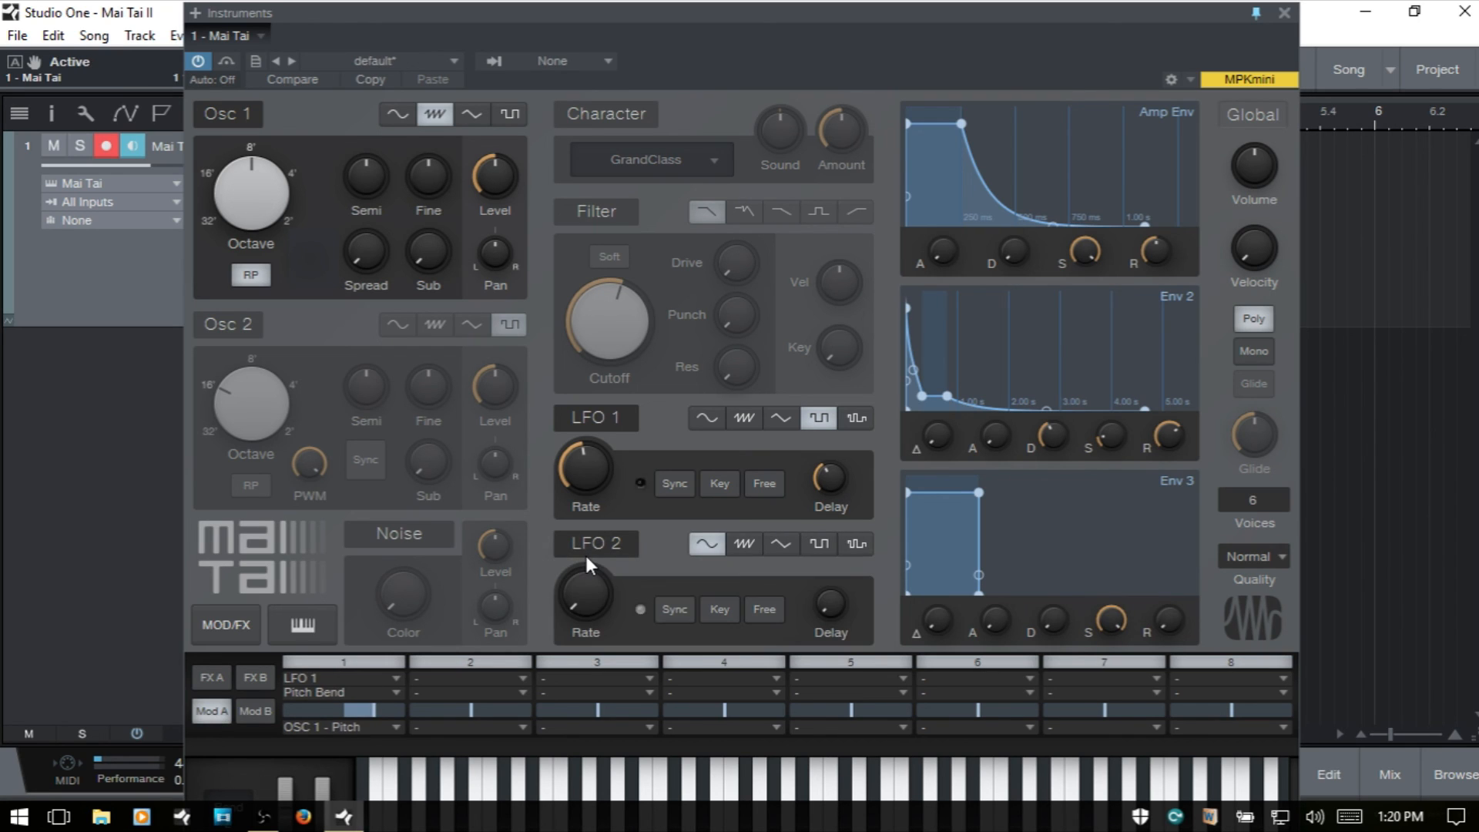
left_click(311, 621)
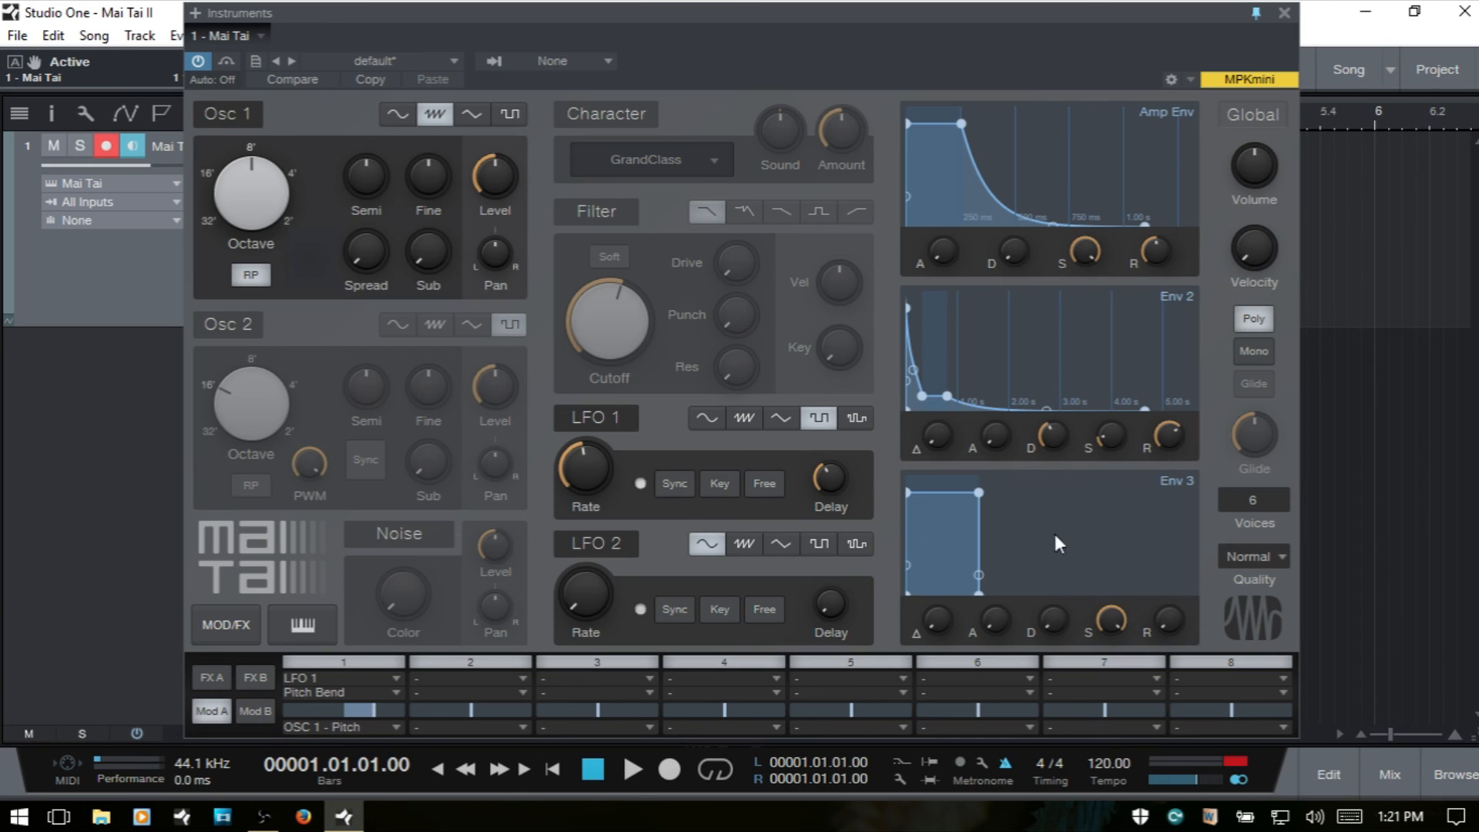
Step: Show the FX A effects page and switch to the FX B page
left_click(211, 682)
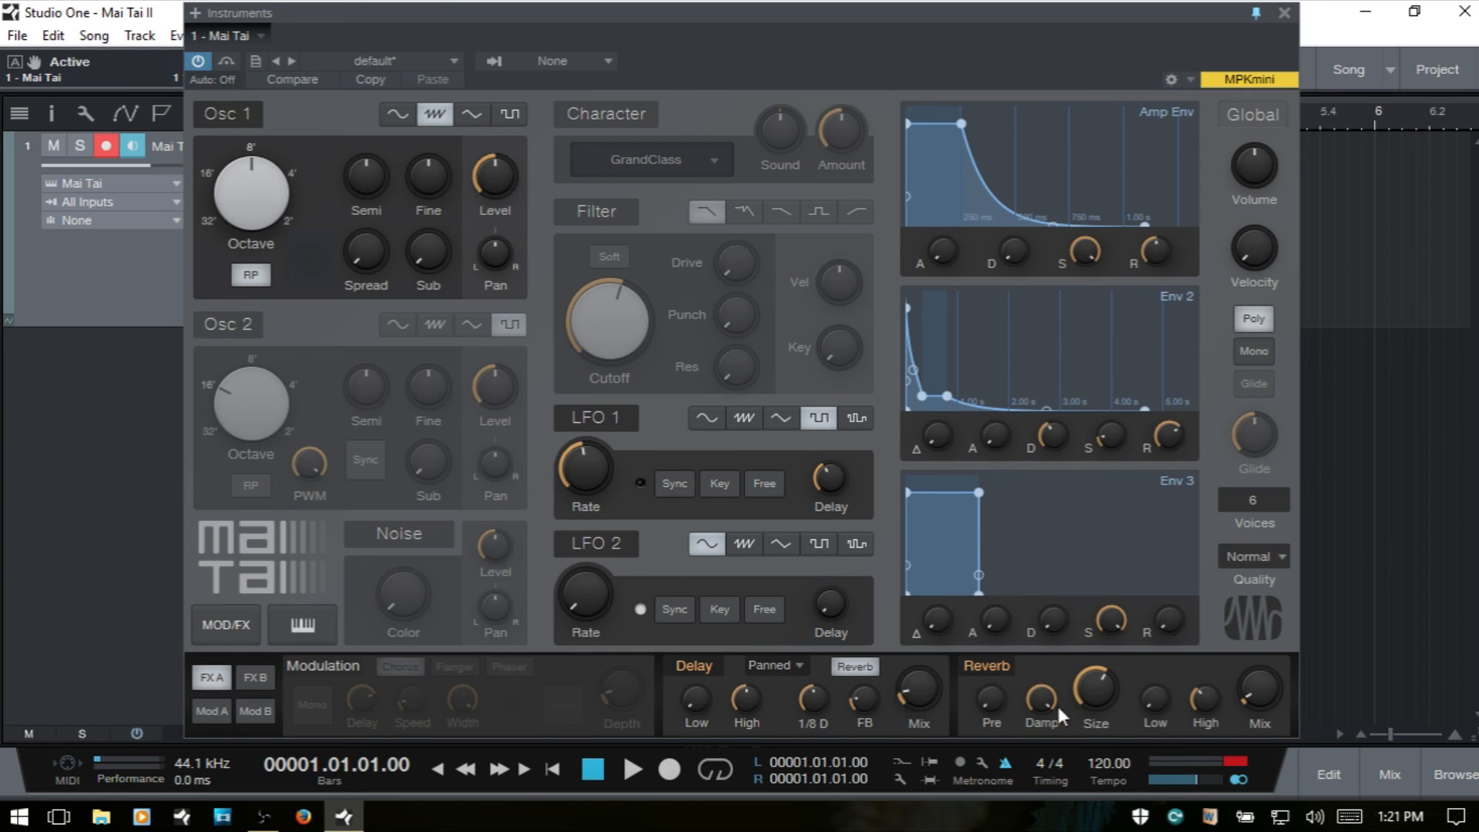
left_click(258, 678)
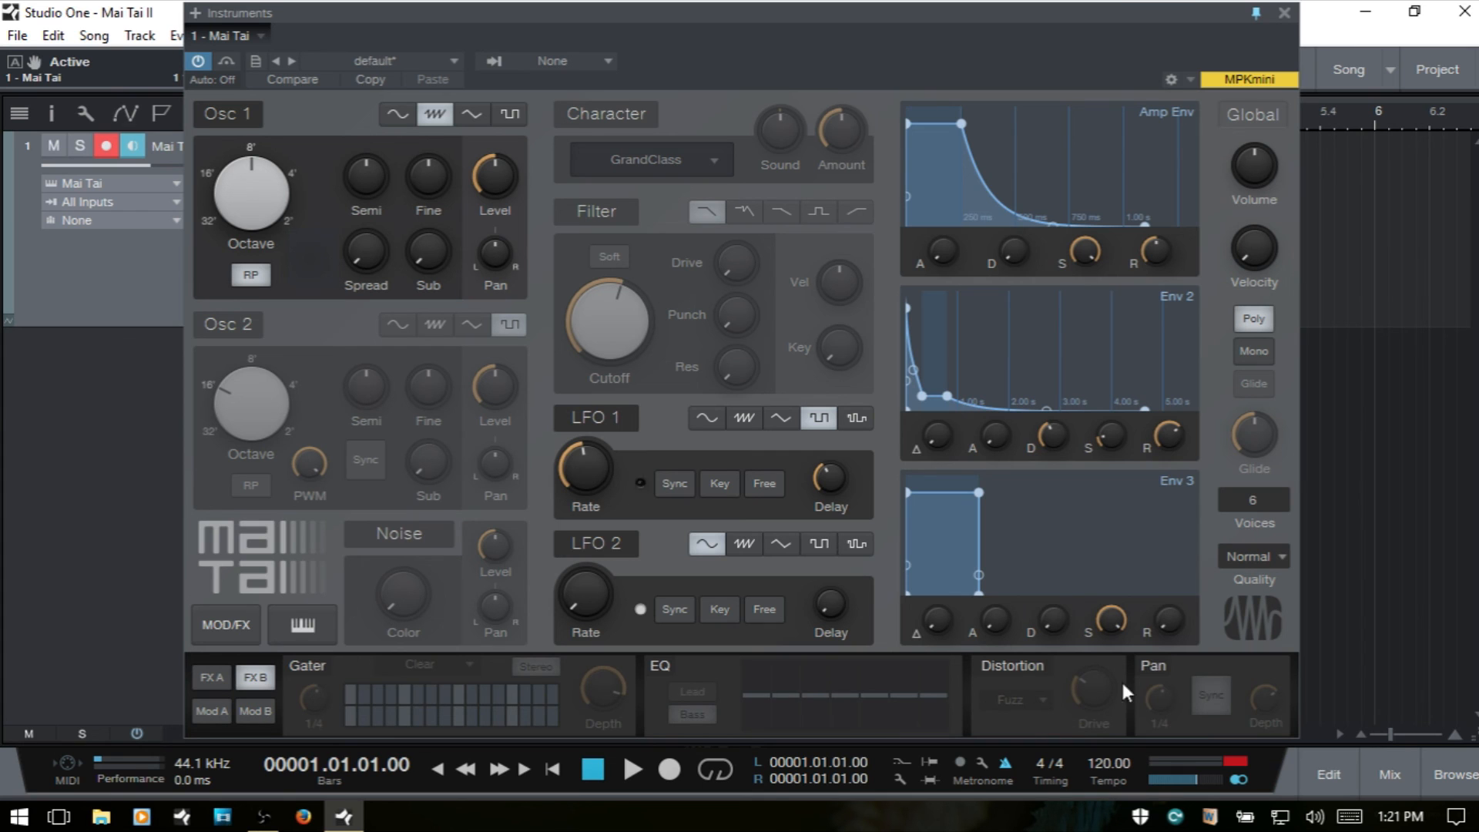